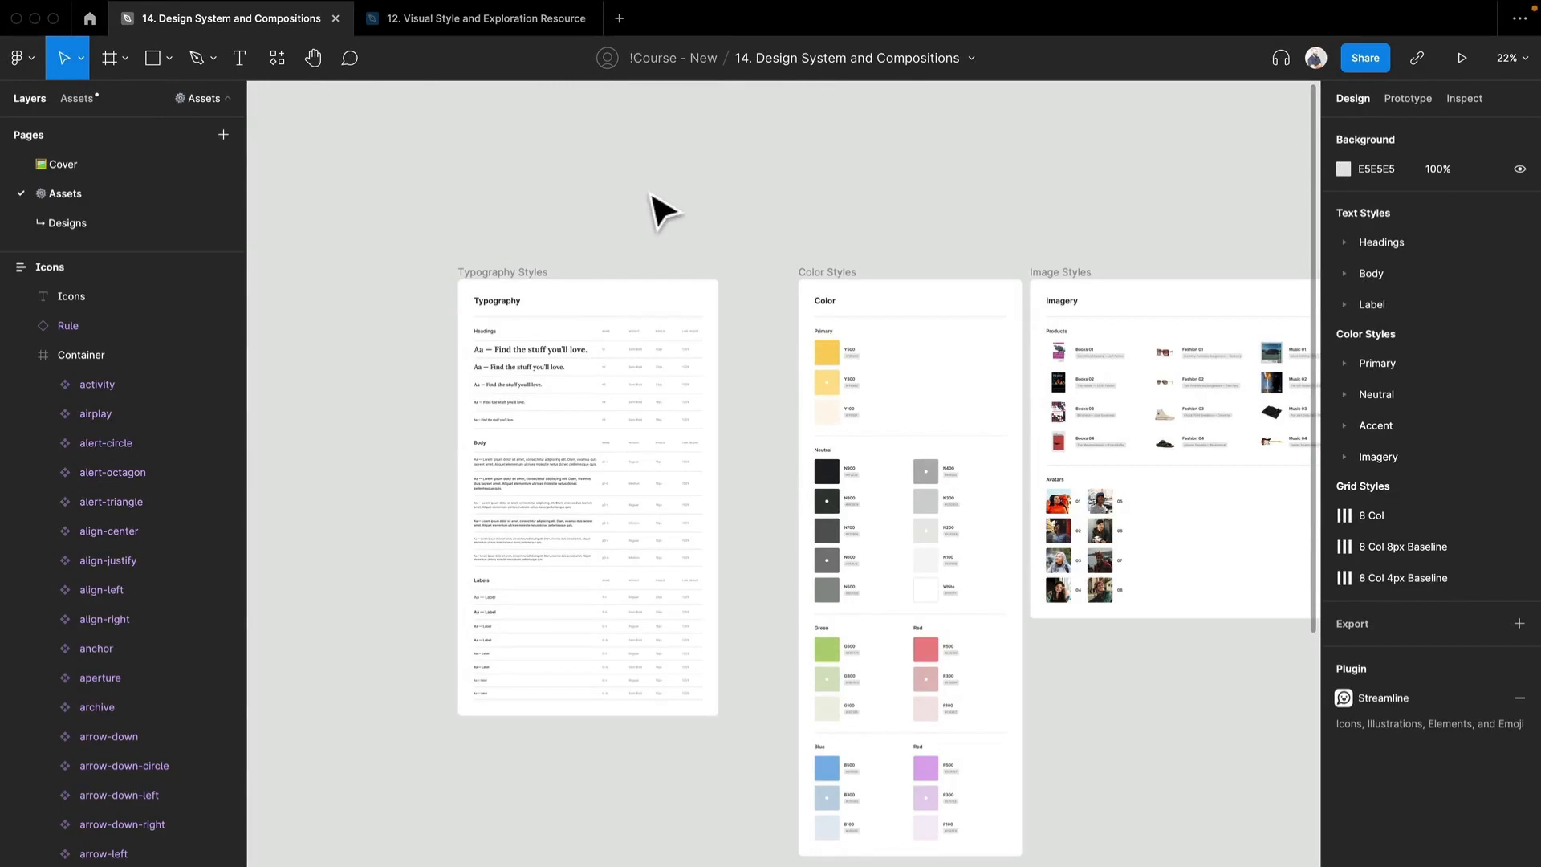
Examine the names, weights, pixel sizes and line heights of the headings, body and labels in the Typography Styles frame.
scroll(484, 404, "up", 3)
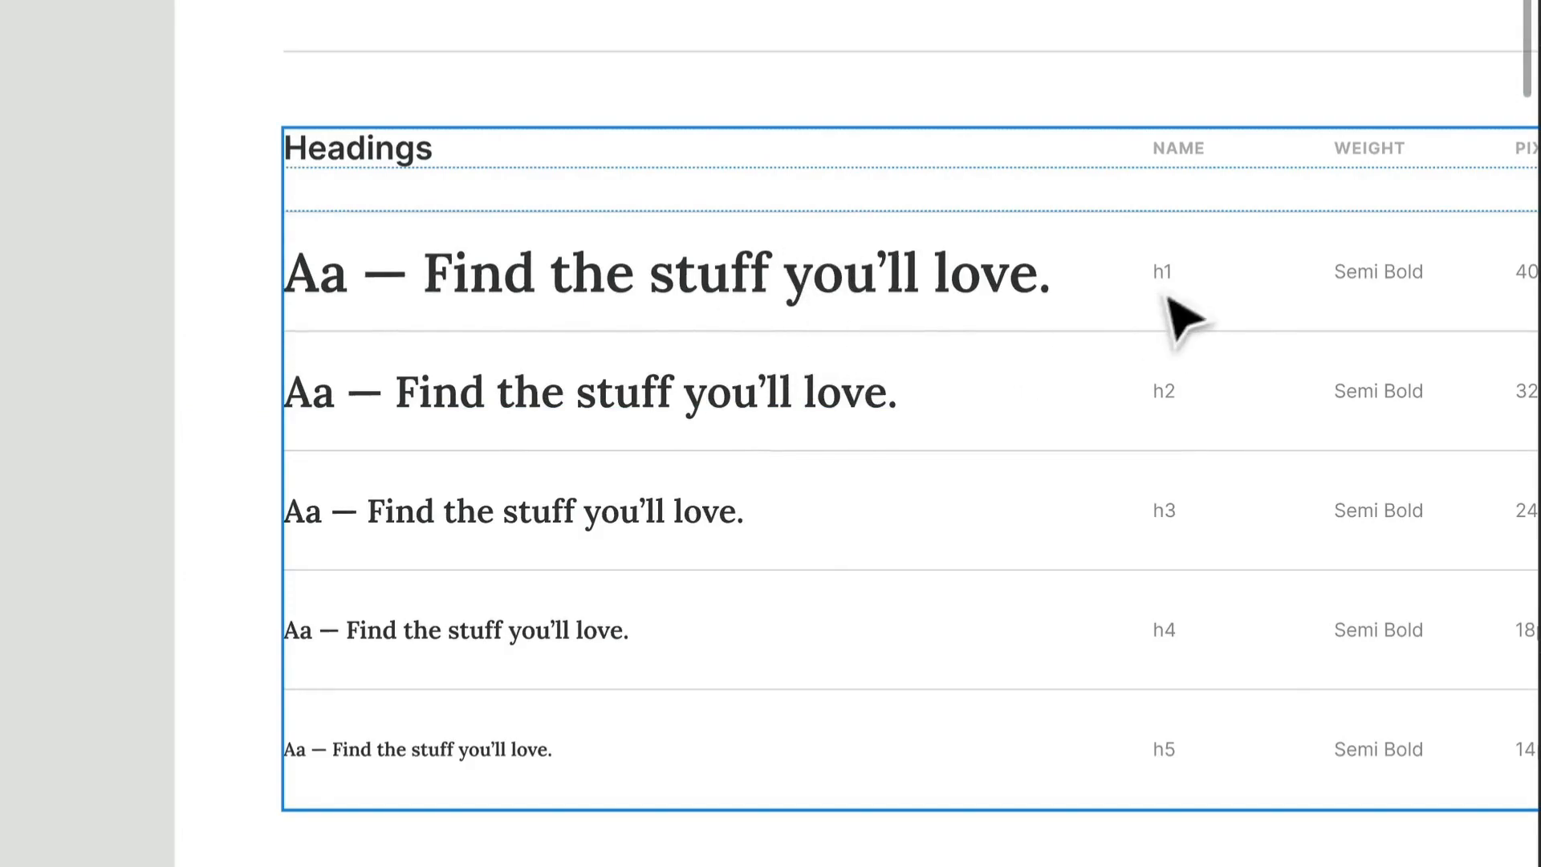
left_click_drag(1091, 743, 700, 690)
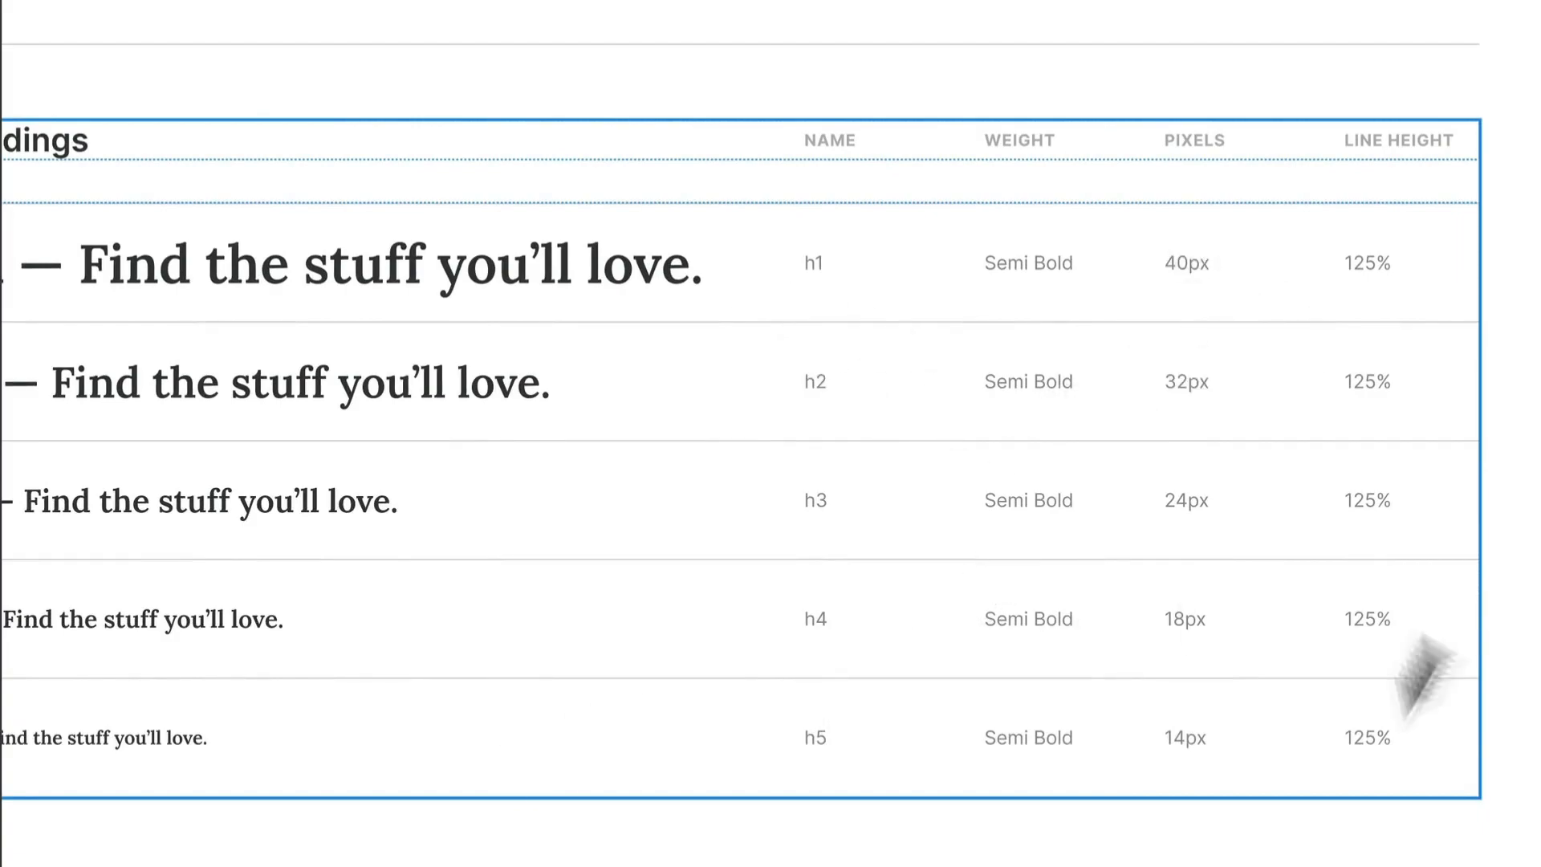
scroll(873, 830, "down", 7)
scroll(881, 837, "down", 5)
scroll(728, 762, "down", 3)
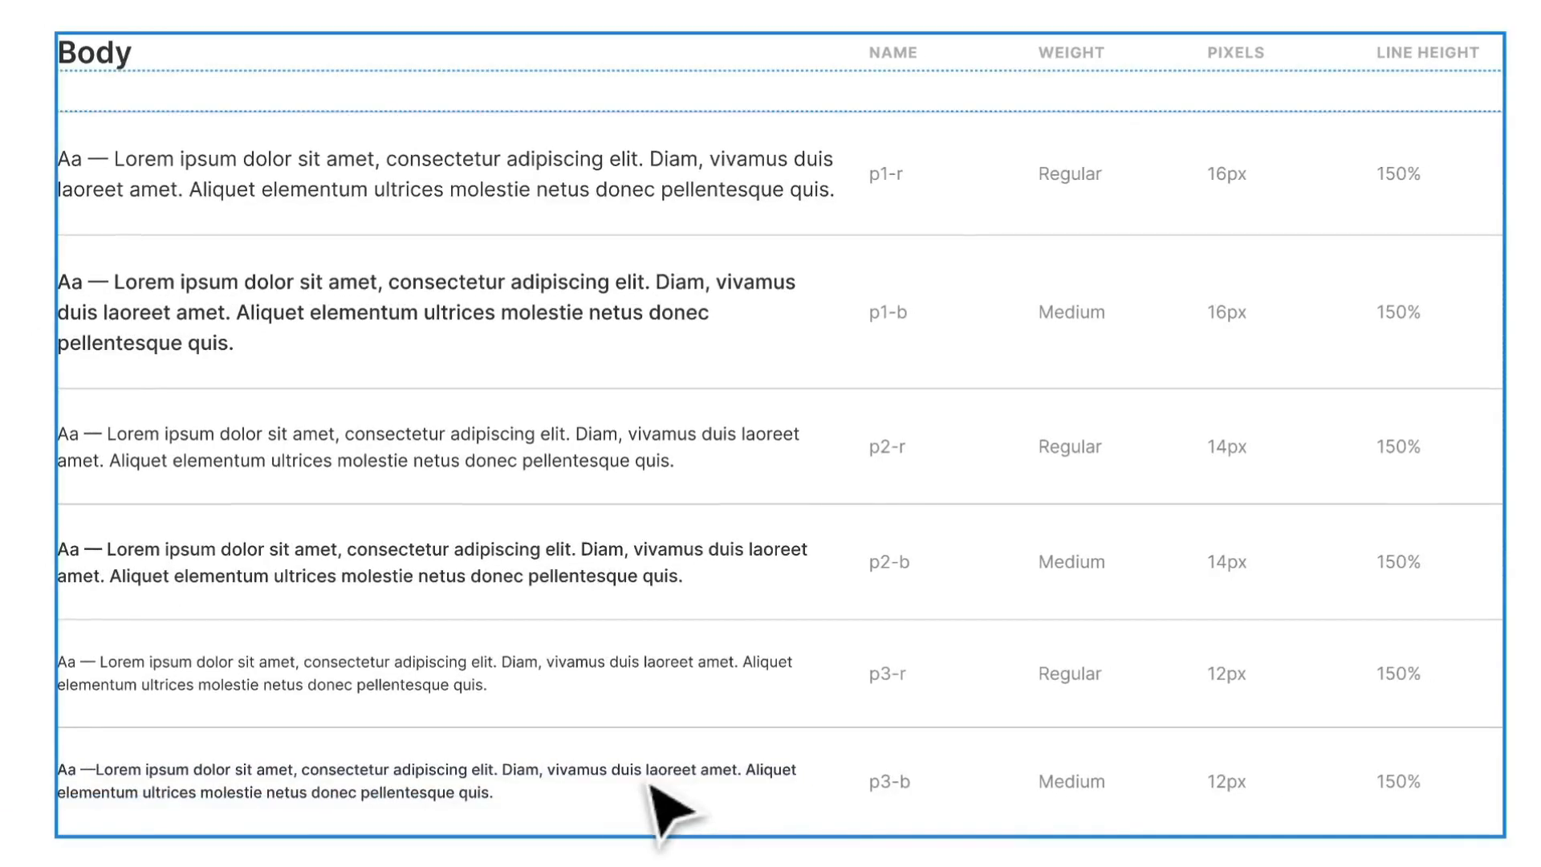
scroll(778, 333, "down", 10)
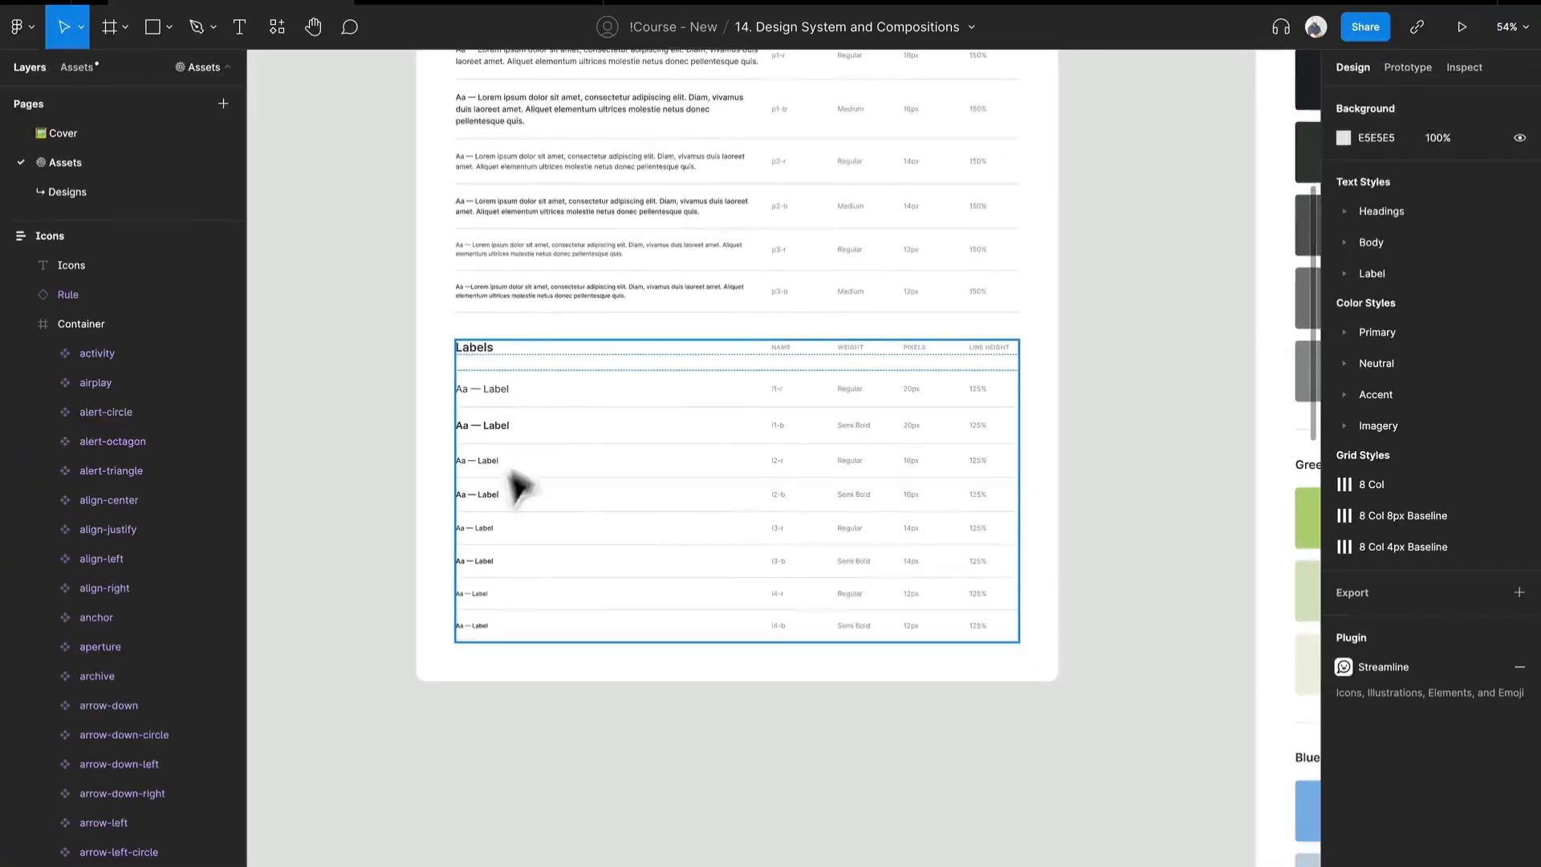
scroll(571, 562, "up", 1)
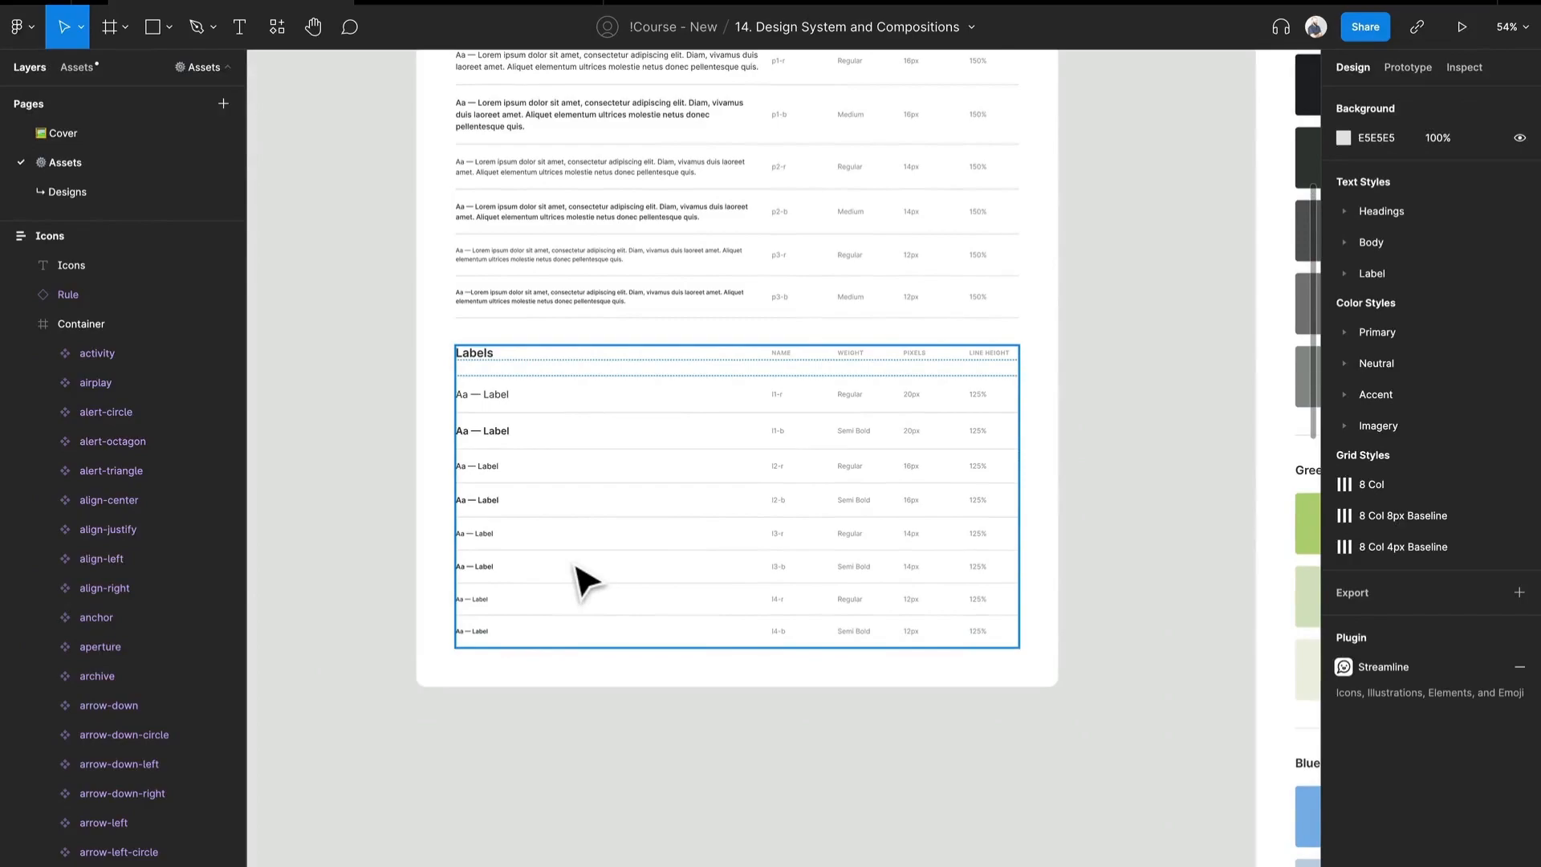
scroll(893, 455, "up", 1)
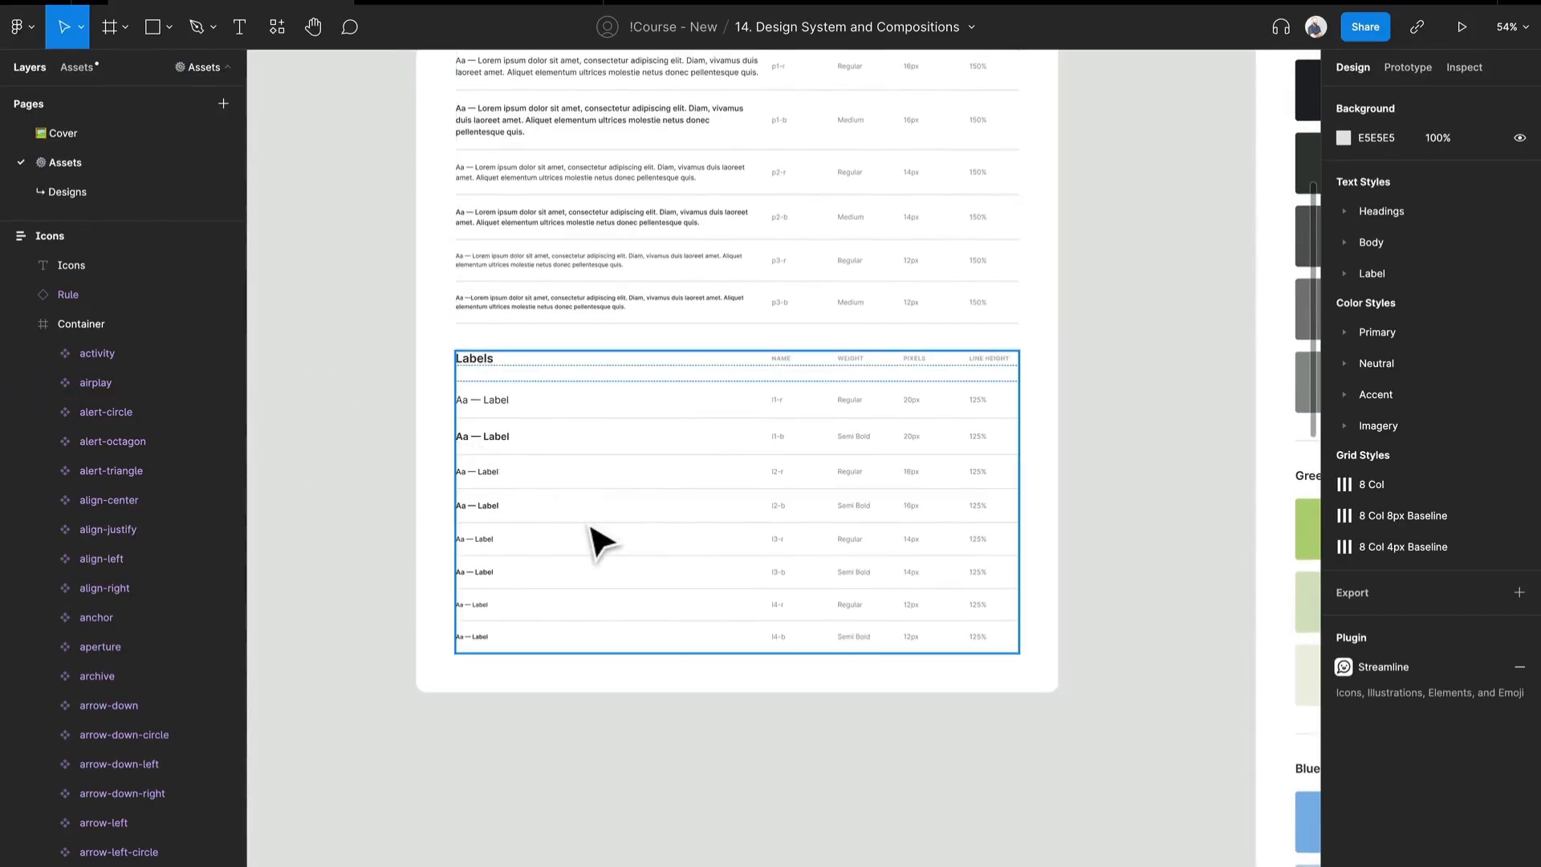
scroll(1087, 351, "up", 10)
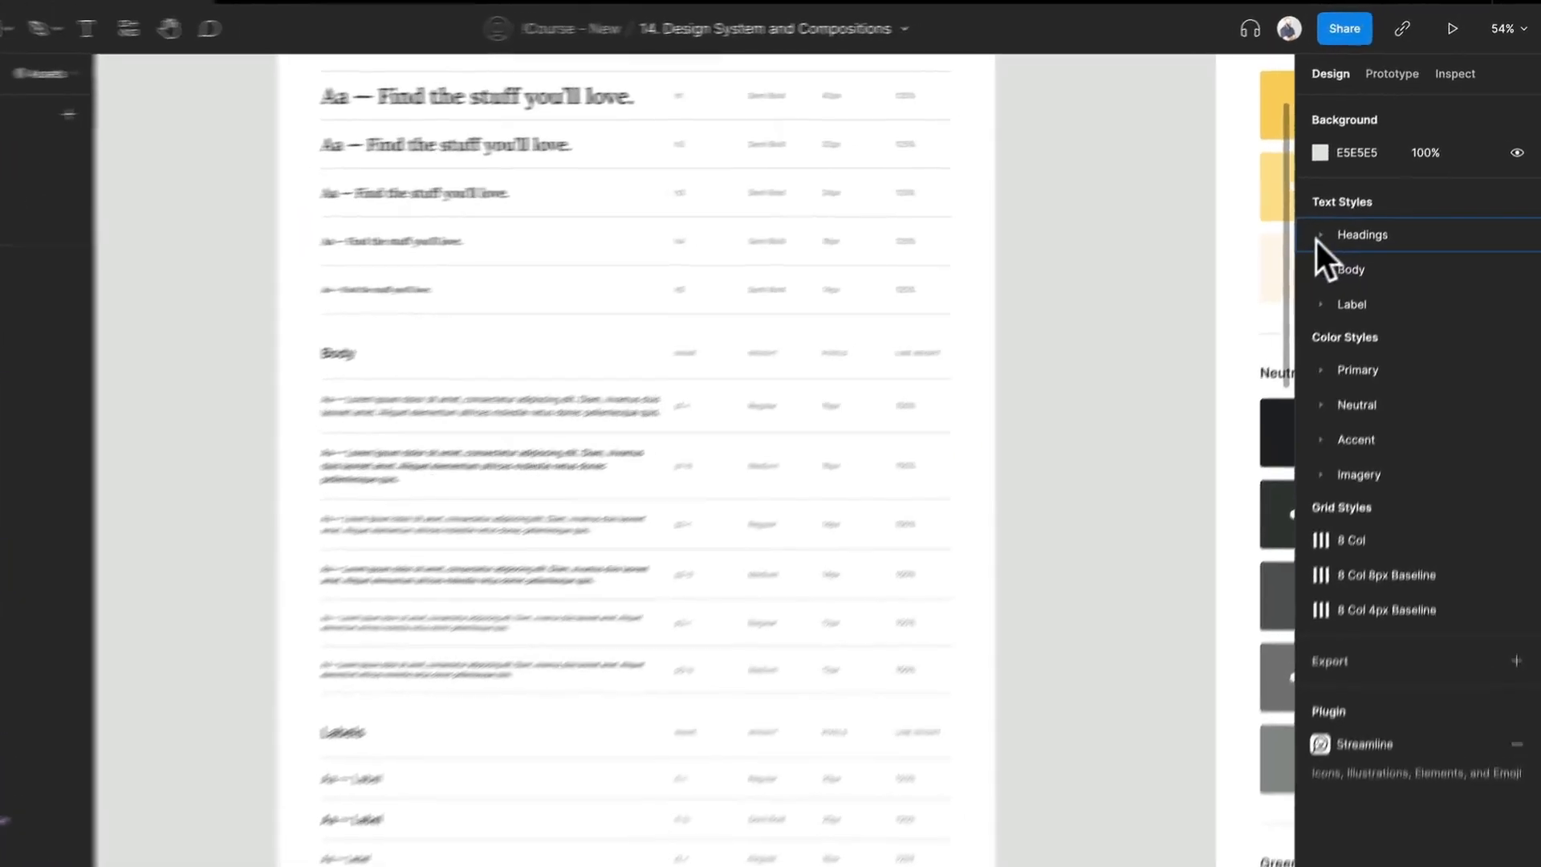
Expand the Headings, Body and Label text style groups to review their styles, and collapse them again.
left_click(1344, 211)
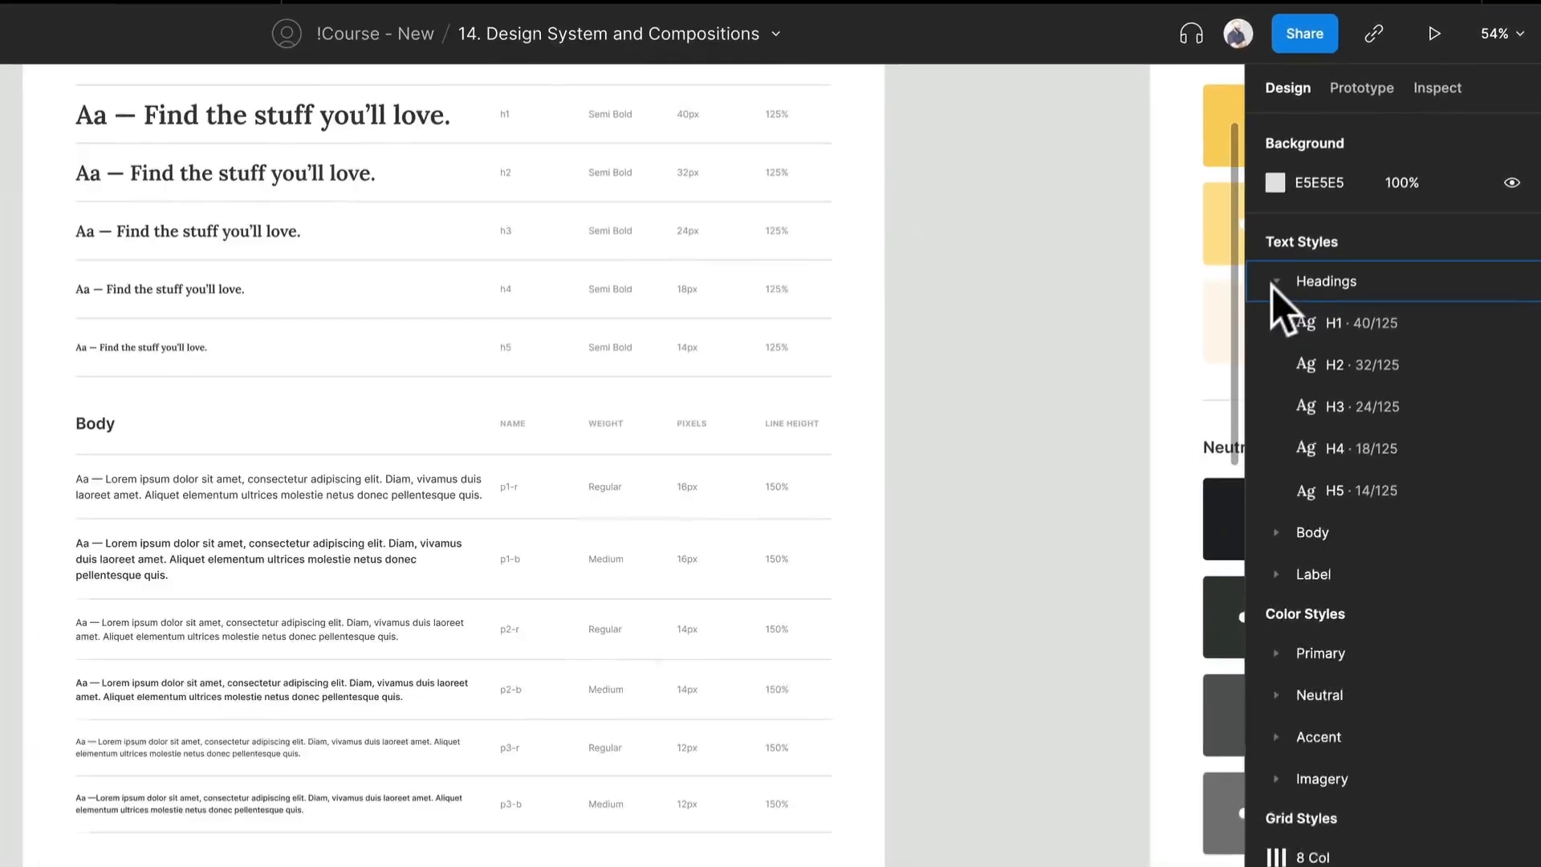
left_click(1281, 530)
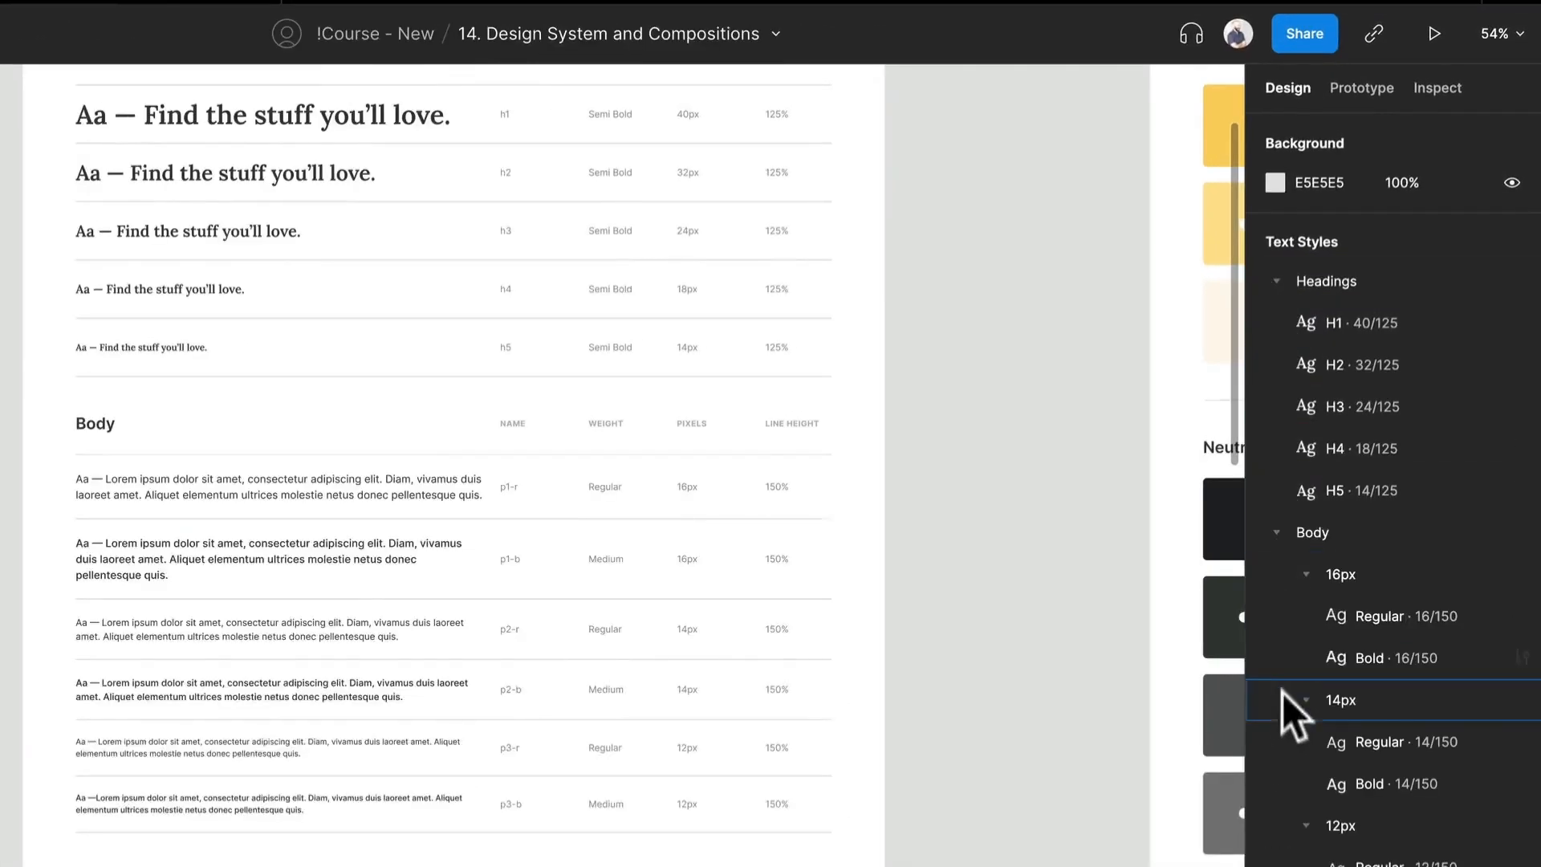
left_click(1278, 569)
scroll(1300, 556, "down", 3)
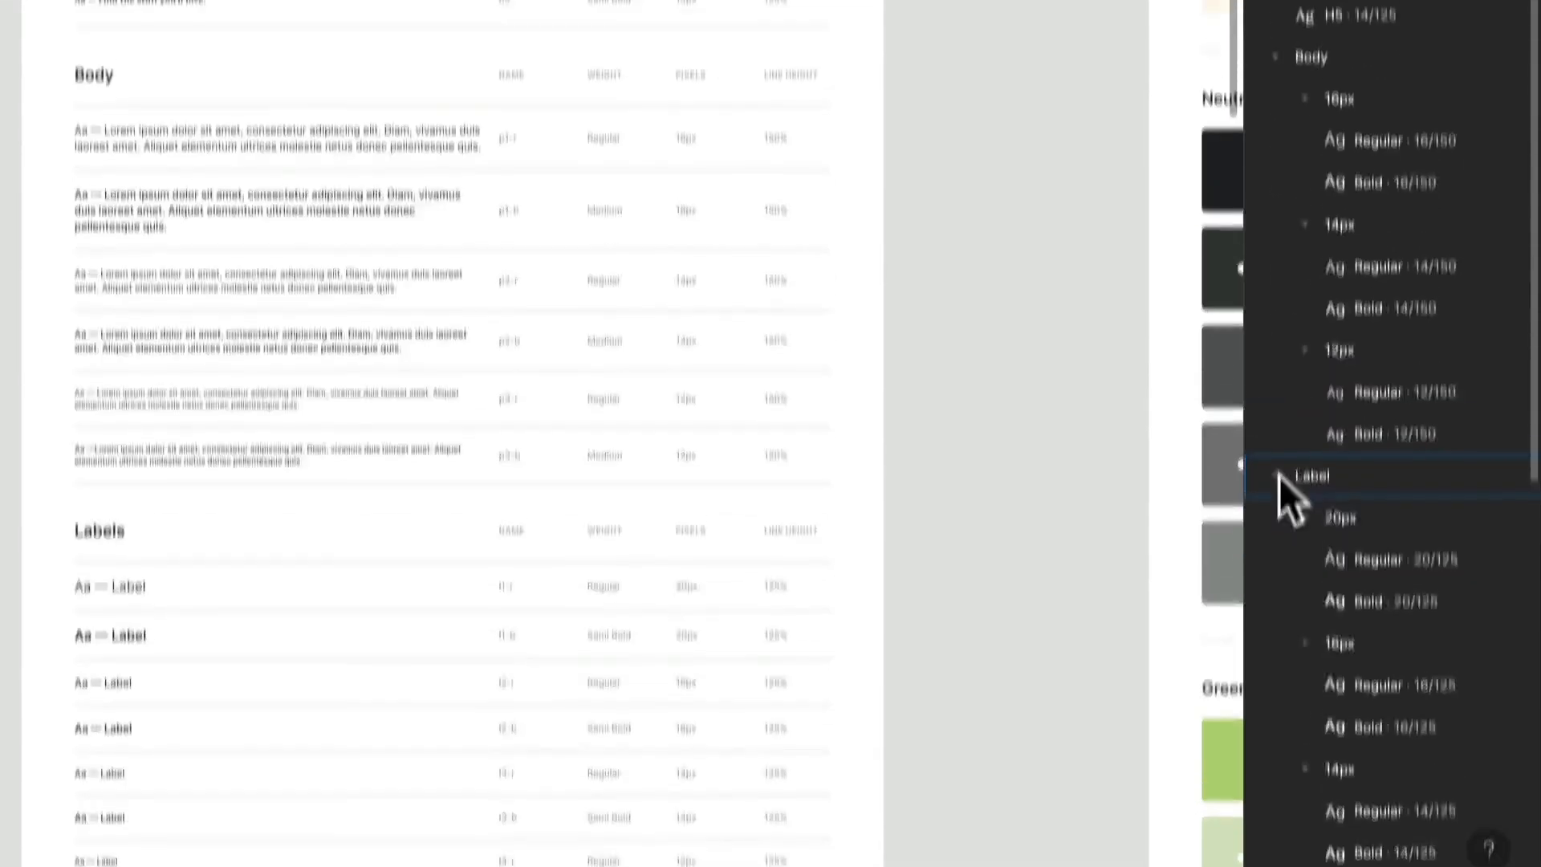
left_click(1278, 440)
left_click(1277, 392)
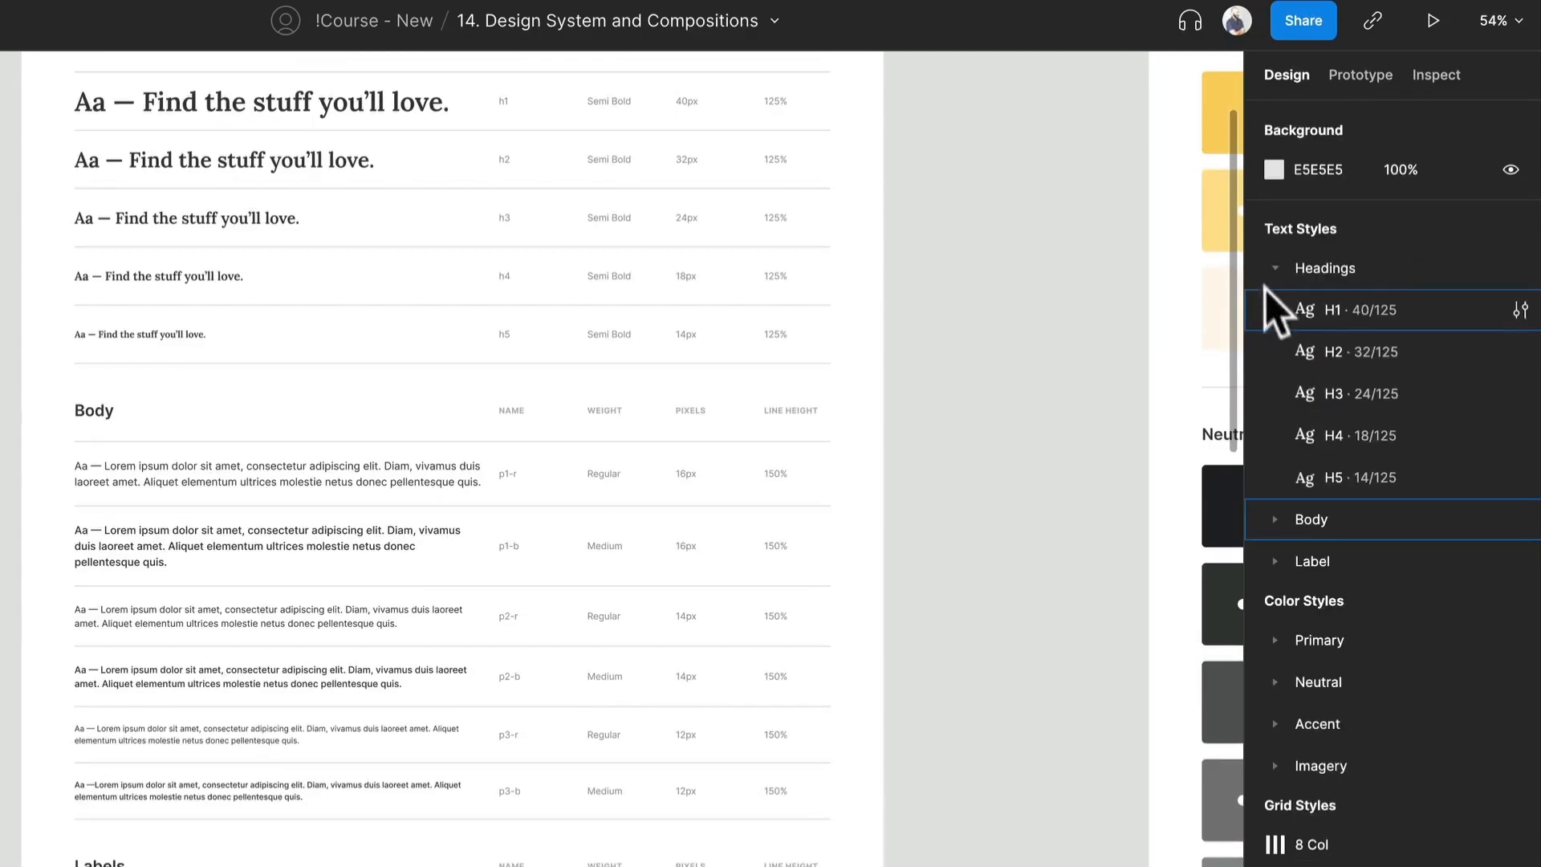
left_click(1275, 270)
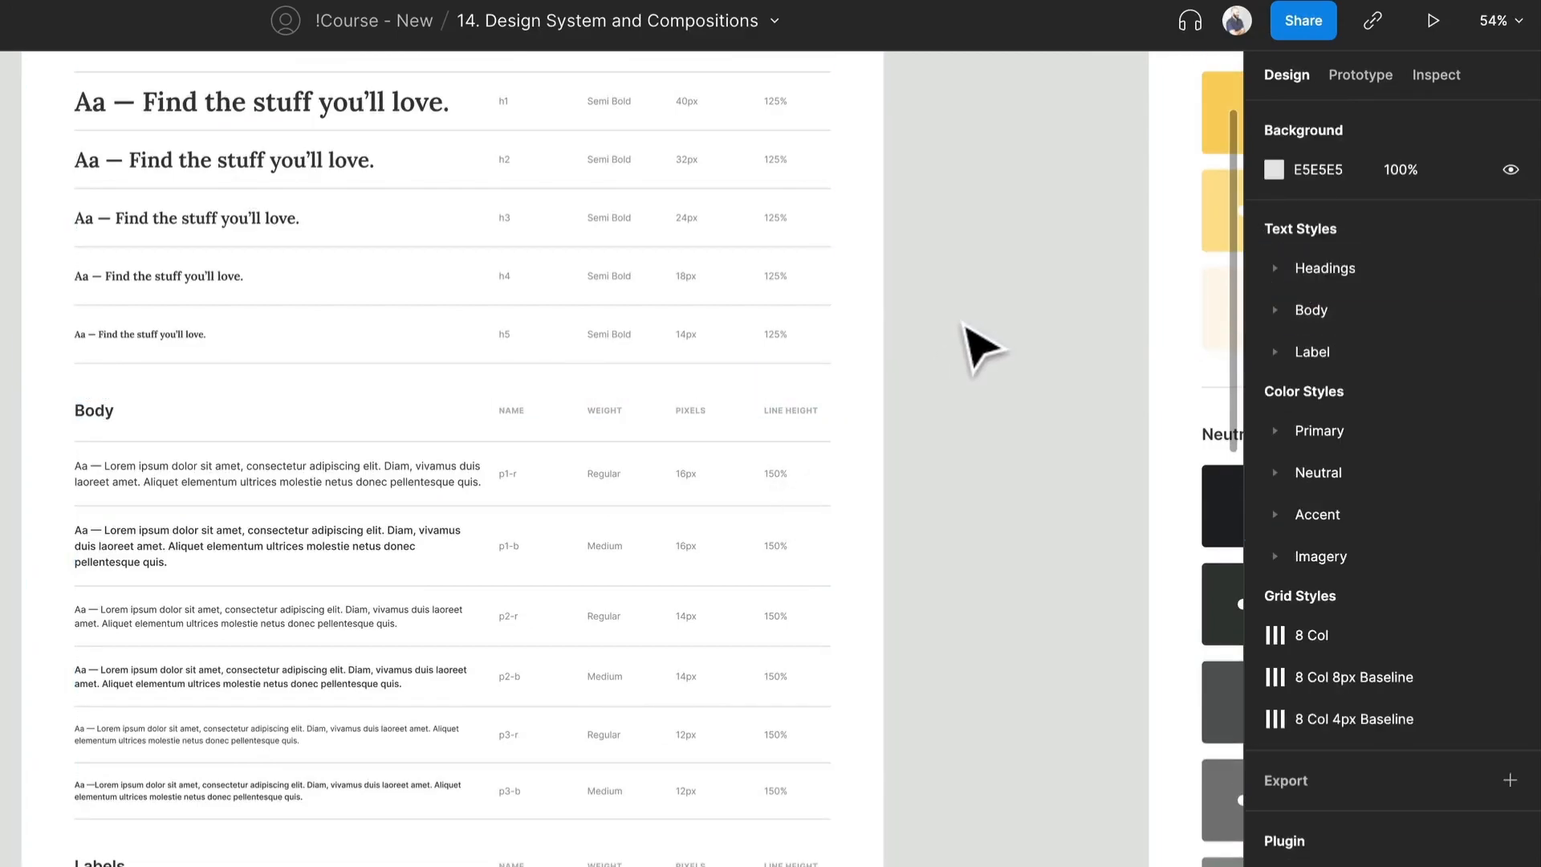
Examine the Primary, Neutral and accent swatches in the Color Styles frame, including the Y500 row and the dotted swatches.
left_click_drag(983, 293, 68, 544)
left_click_drag(197, 584, 69, 556)
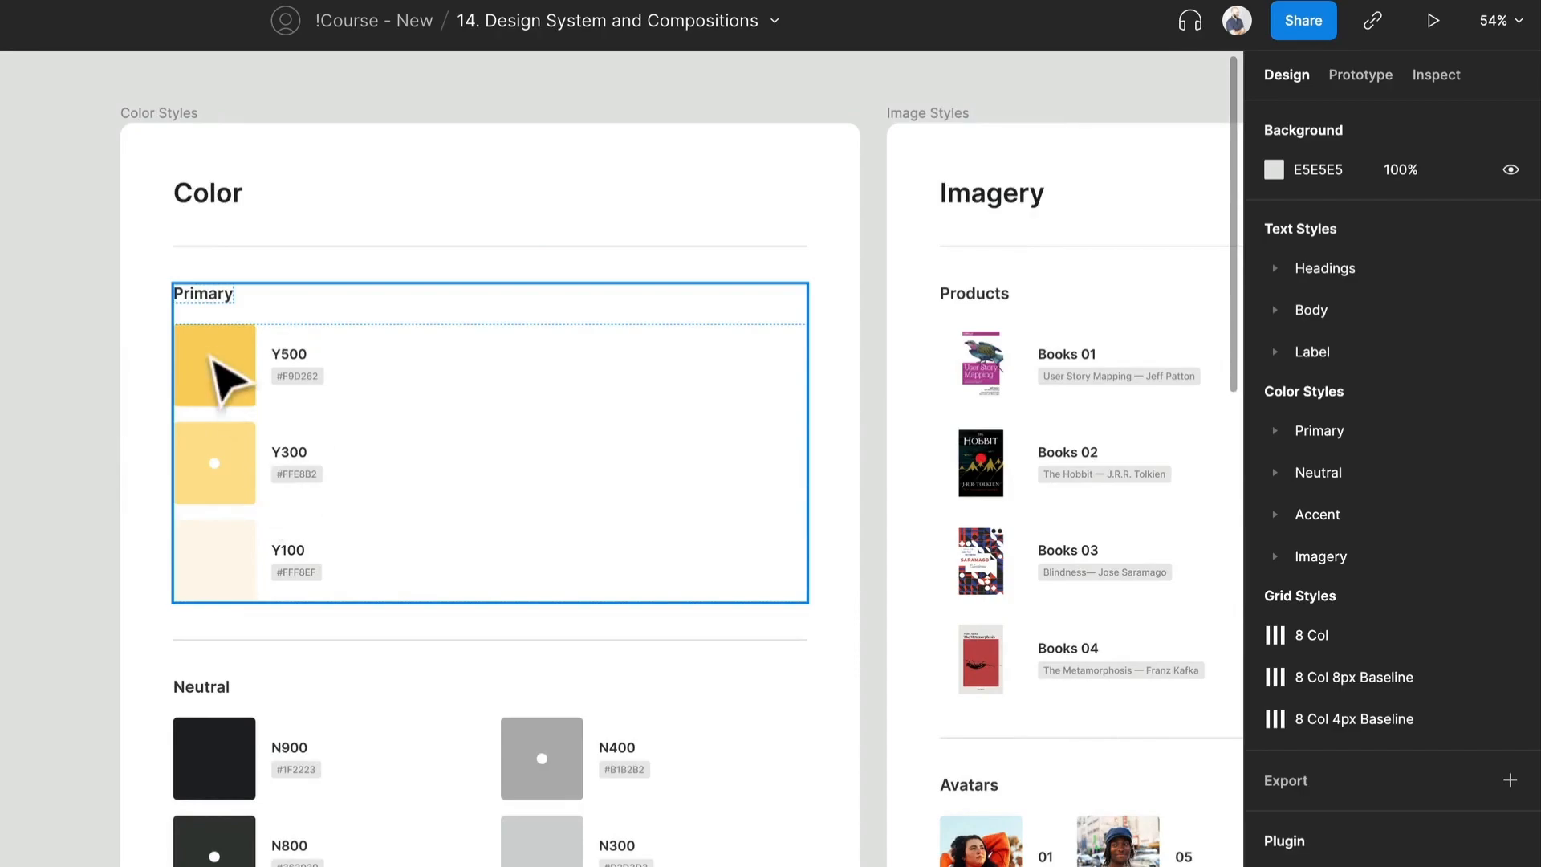
left_click(236, 387)
left_click(234, 385)
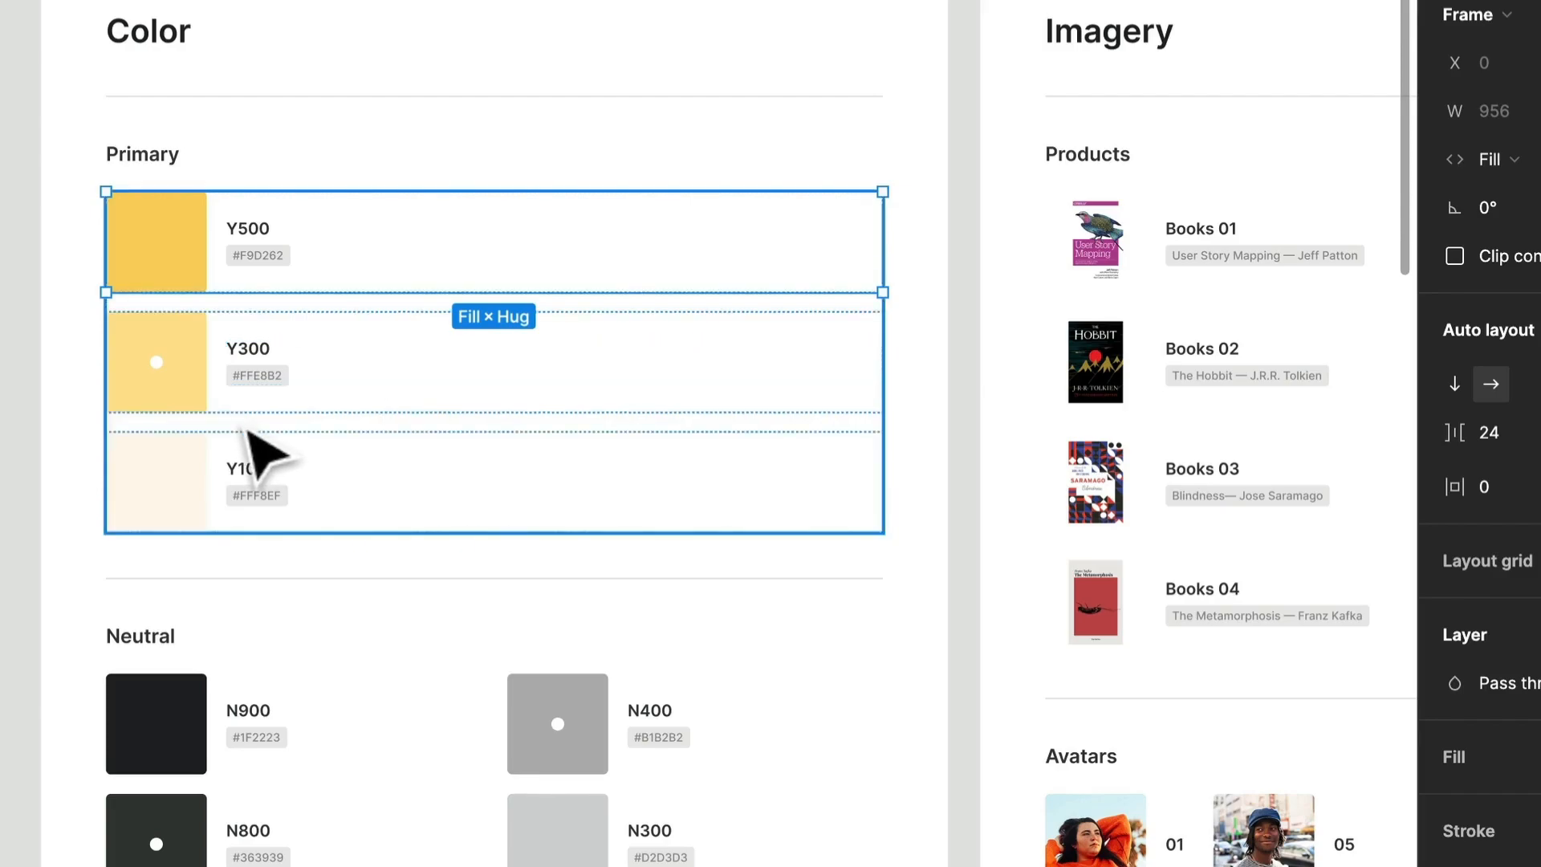
scroll(241, 425, "down", 3)
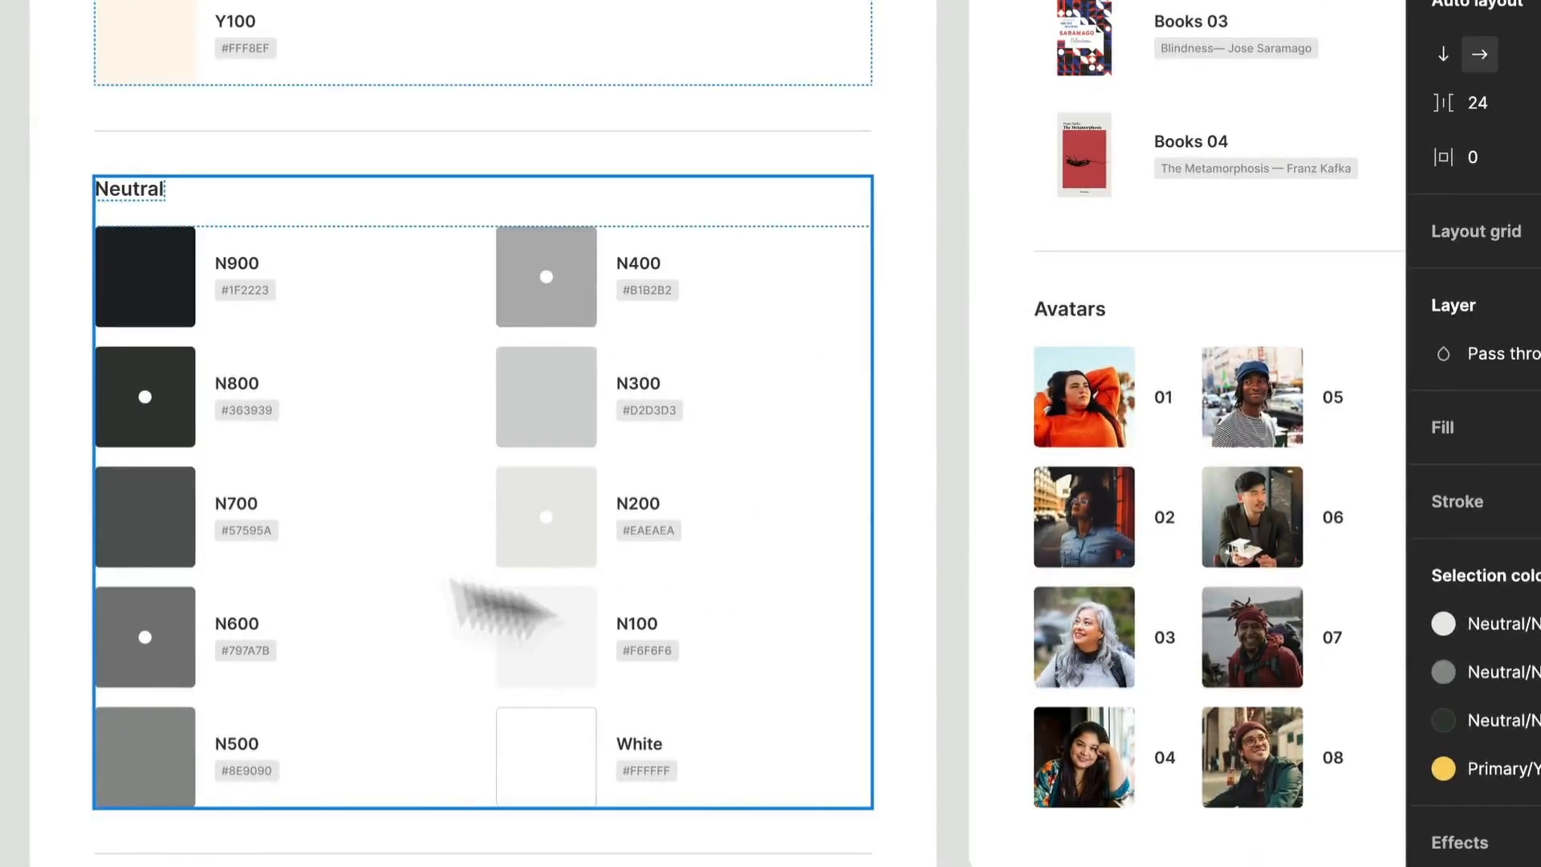
scroll(663, 712, "down", 3)
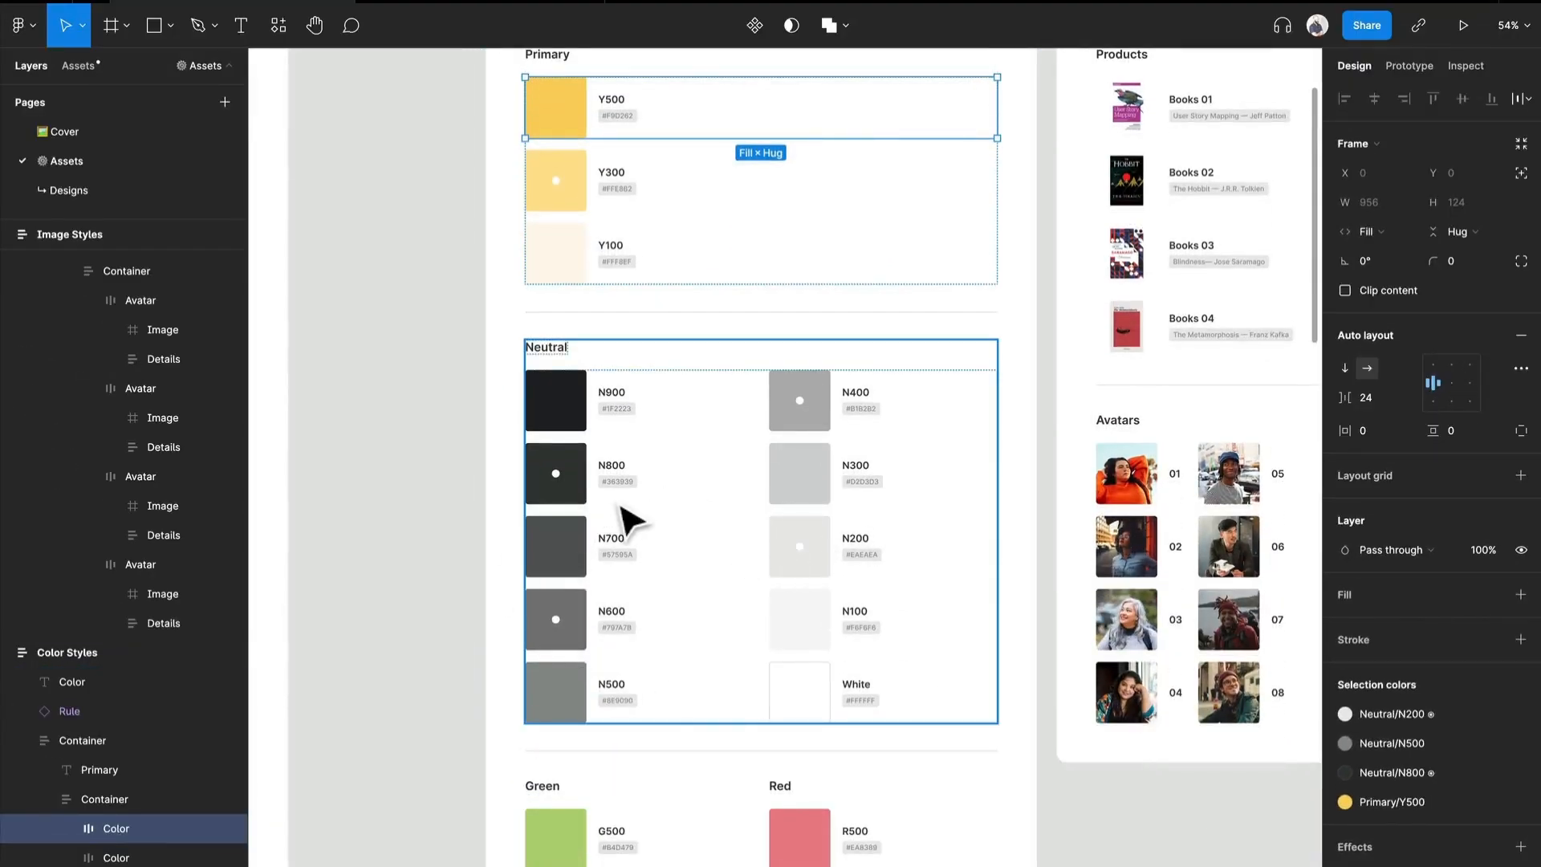
scroll(447, 570, "down", 10)
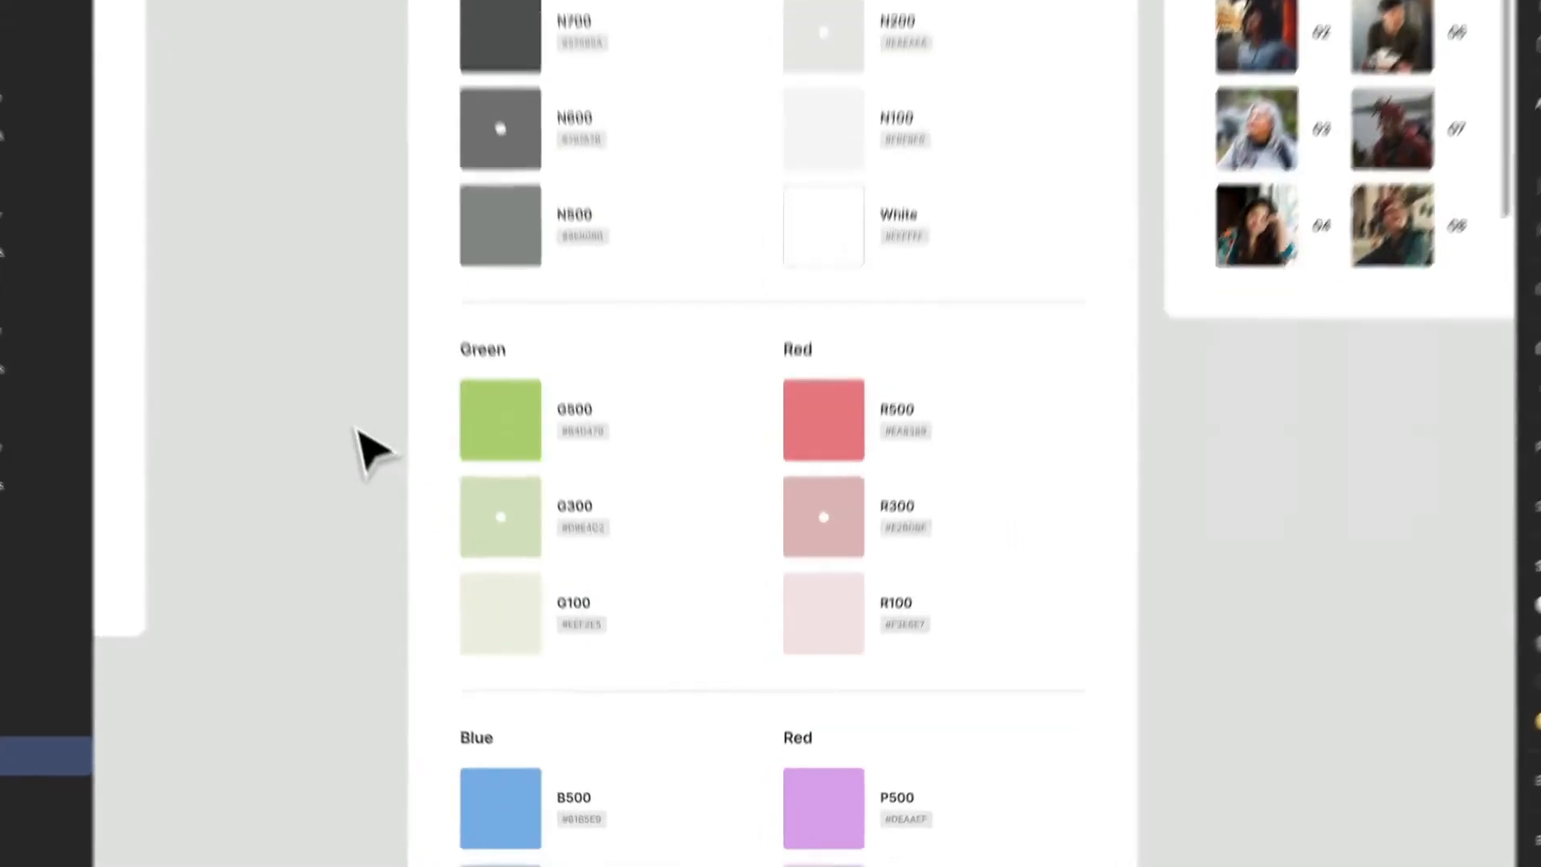
scroll(455, 504, "up", 1)
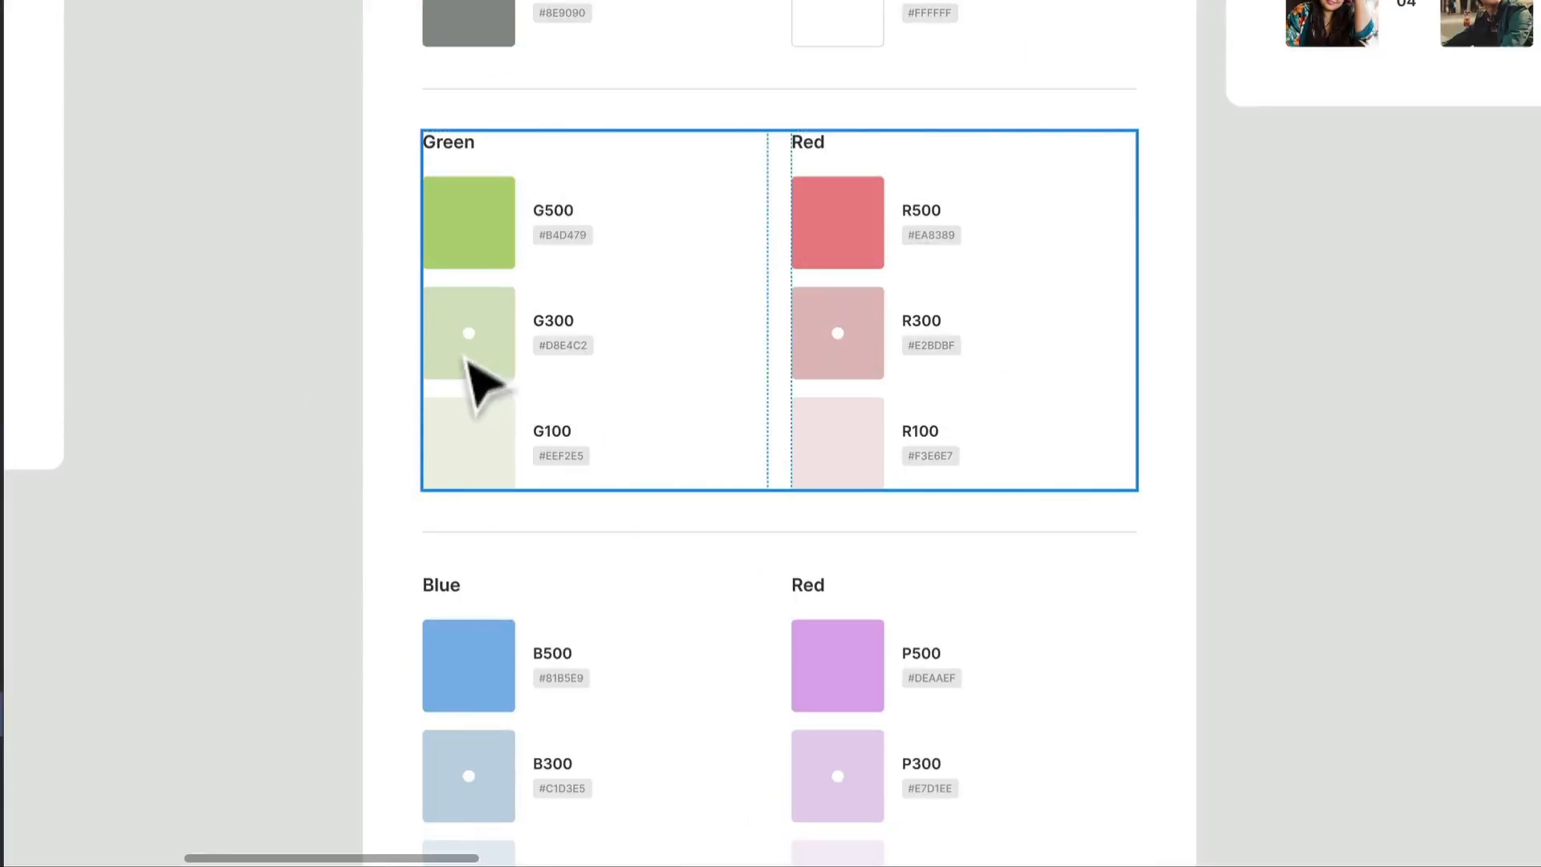
scroll(803, 730, "down", 4)
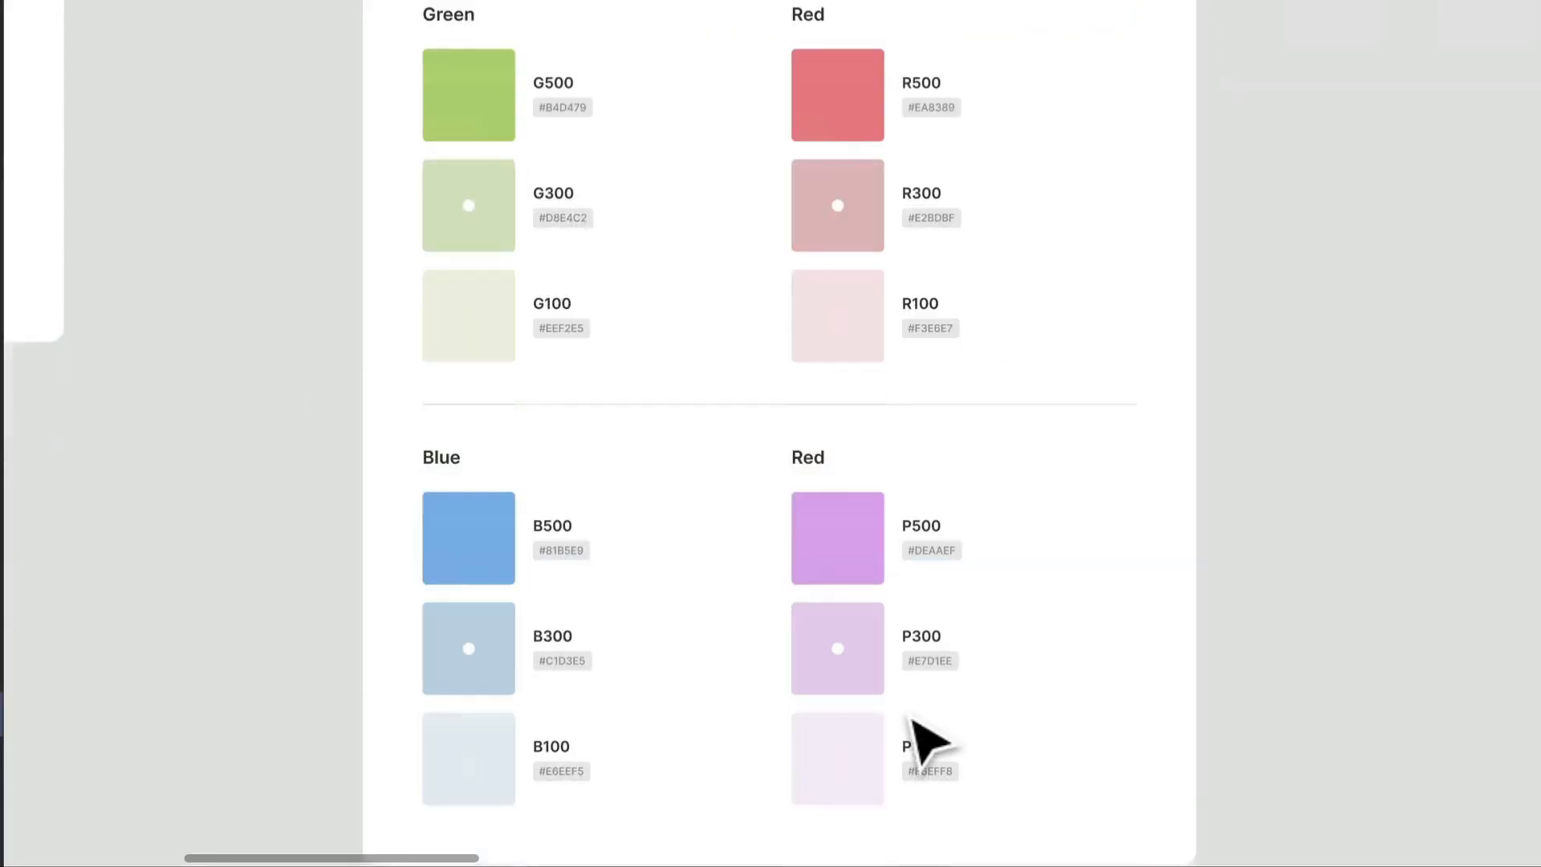
Change the heading above the P500, P300 and P100 swatches to "Purple".
left_click(830, 478)
double_click(831, 477)
double_click(812, 459)
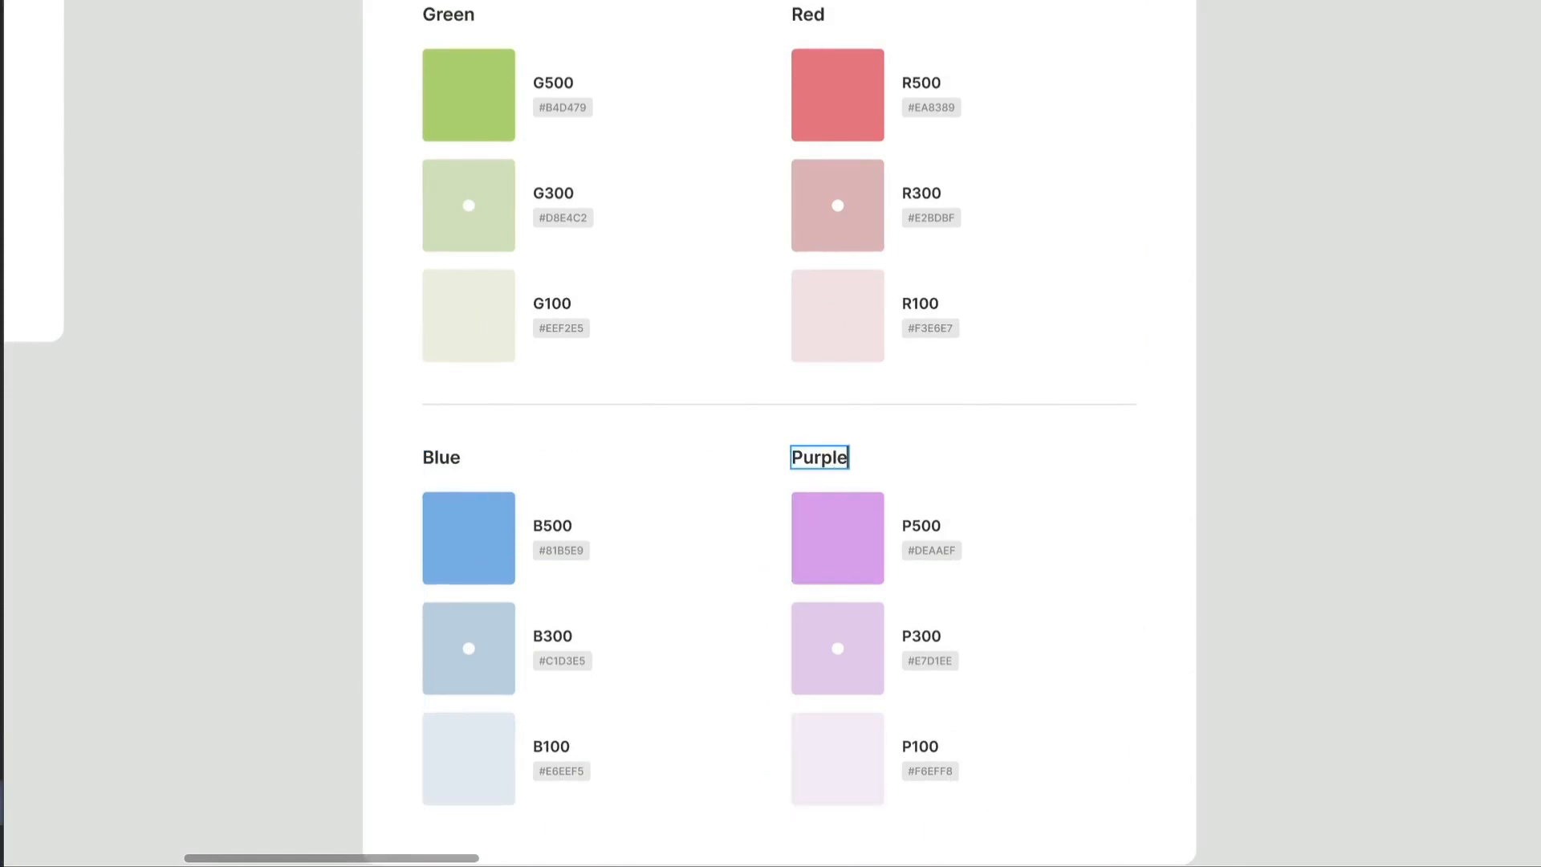
left_click(1458, 411)
left_click(1458, 411)
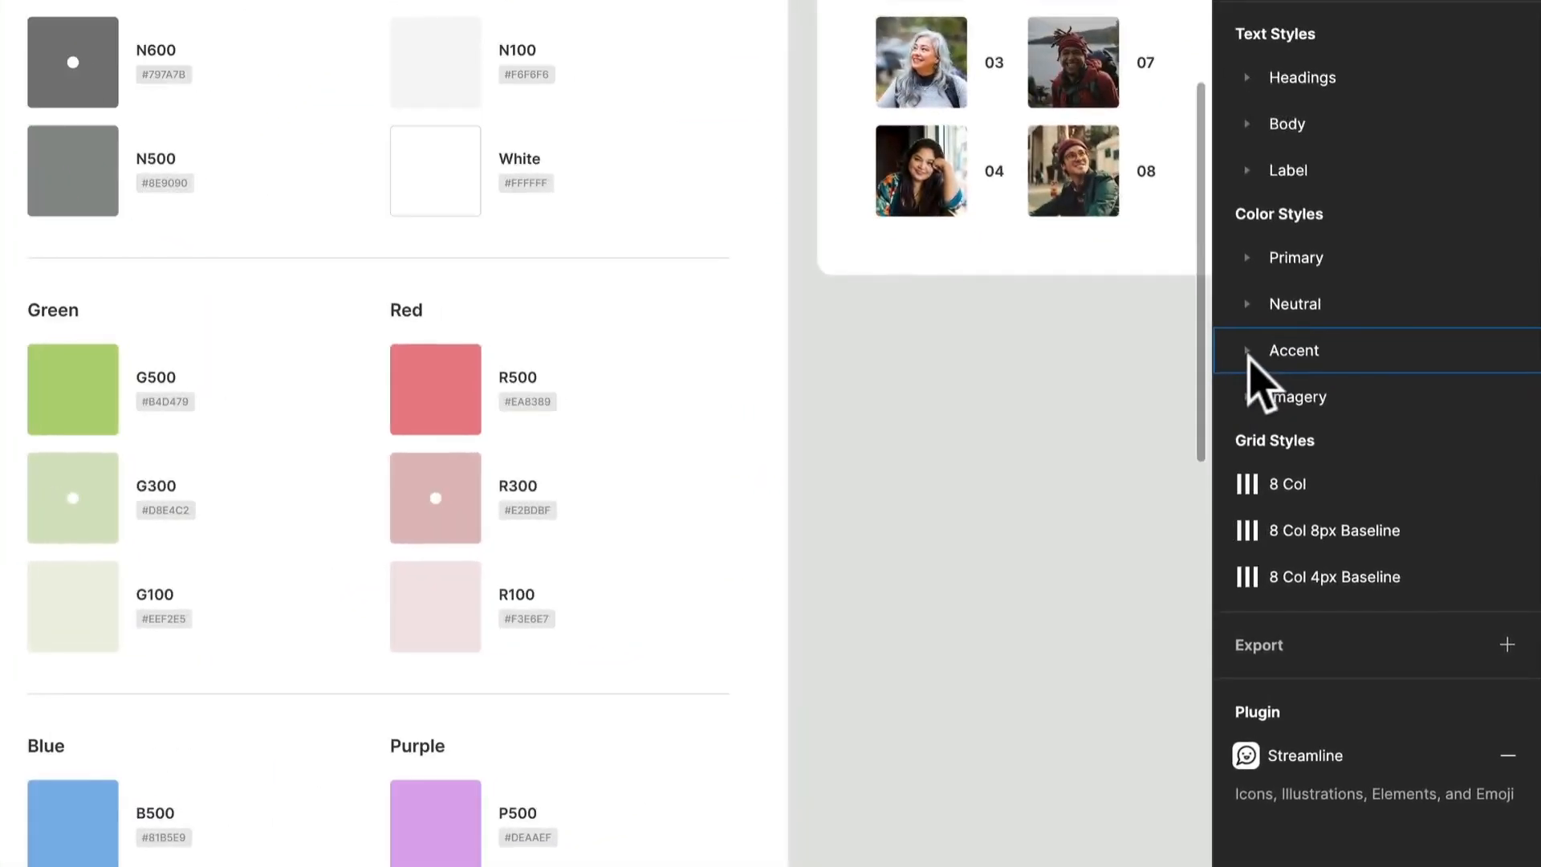
Expand the Accent color styles with their Green and Red subgroups to review the shades.
left_click(1316, 408)
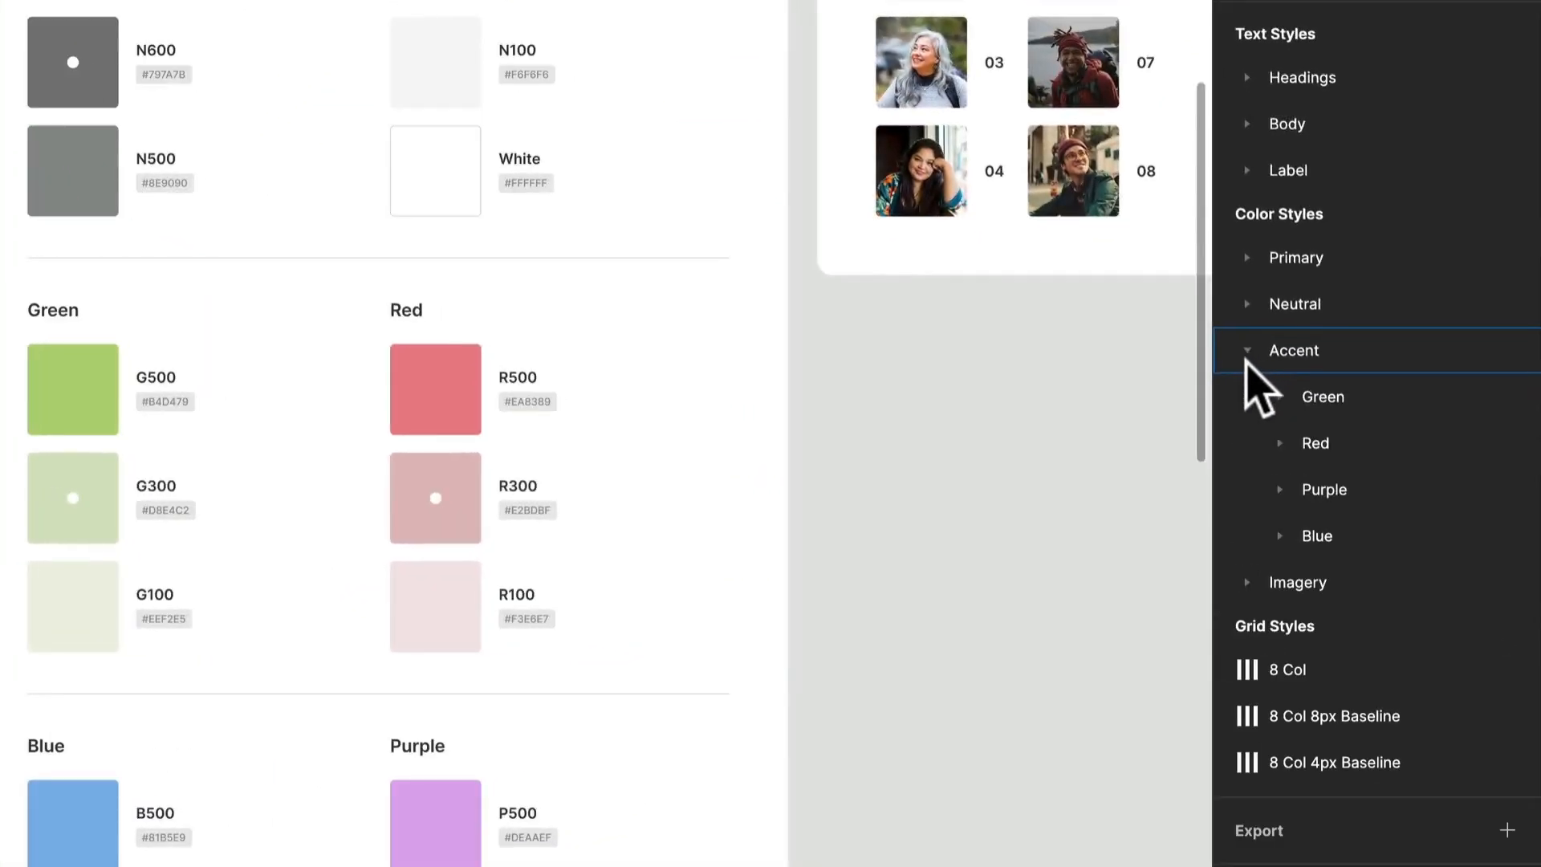
left_click(1279, 397)
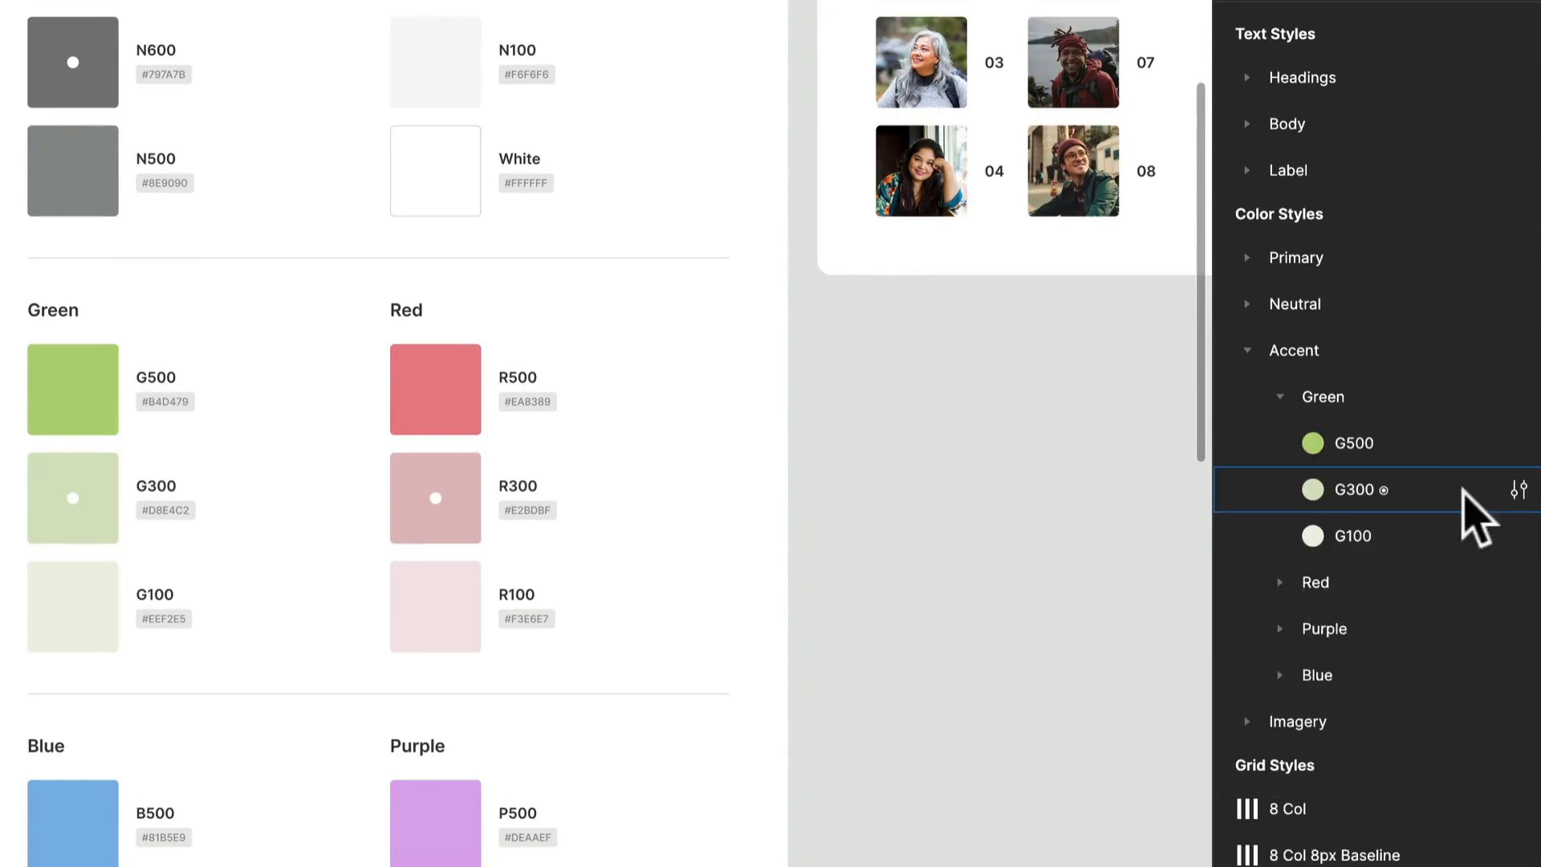
left_click(1281, 583)
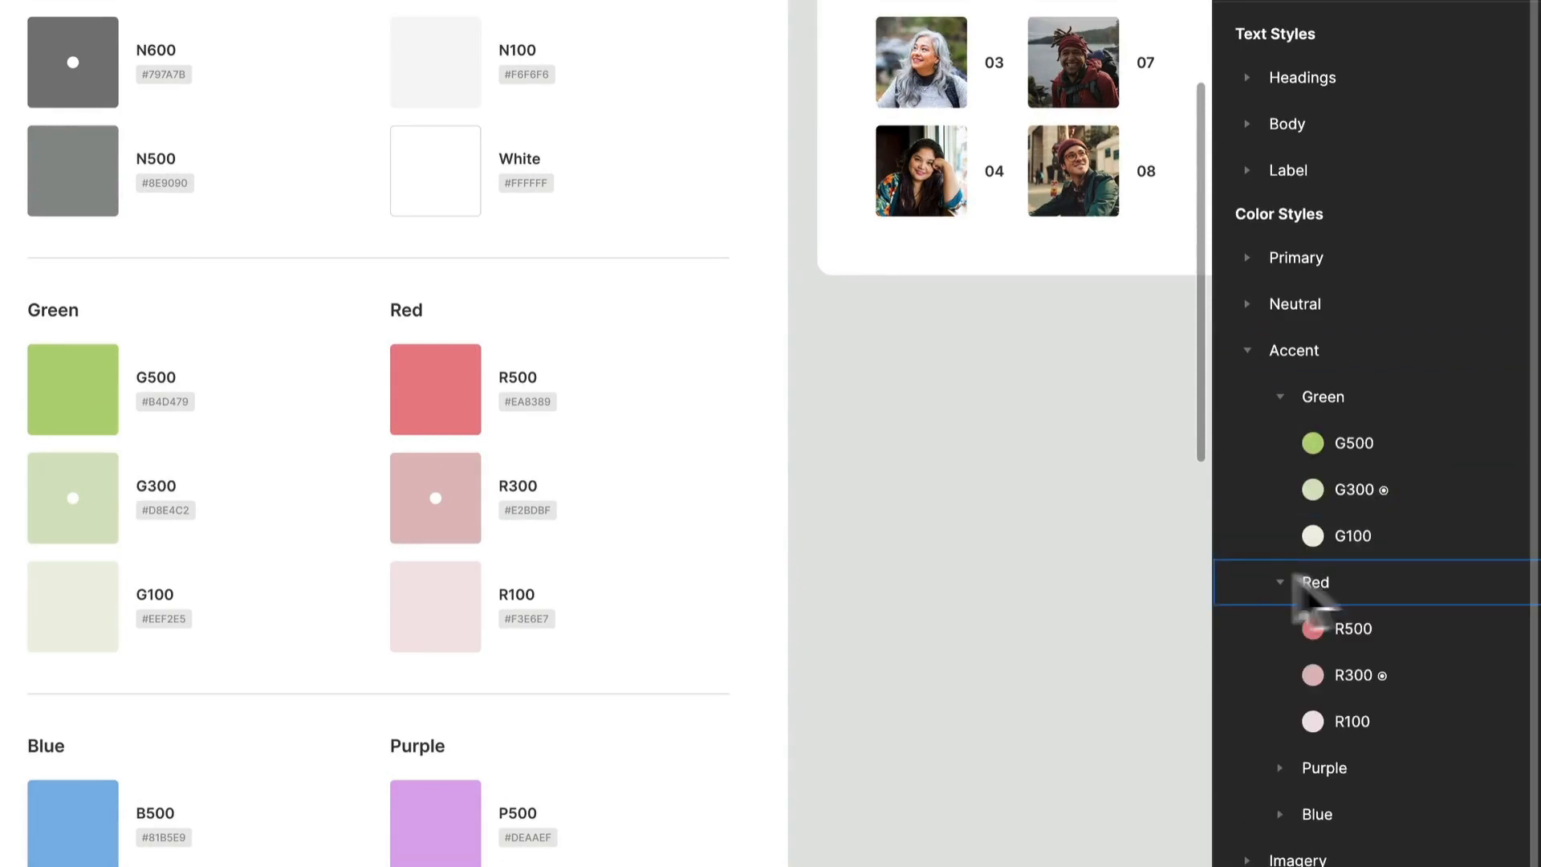
Try the Neutral/N800 color style as the fill of a rectangle about 182 × 272 on the empty canvas, and delete the rectangle.
left_click_drag(953, 489, 1085, 688)
left_click(1463, 243)
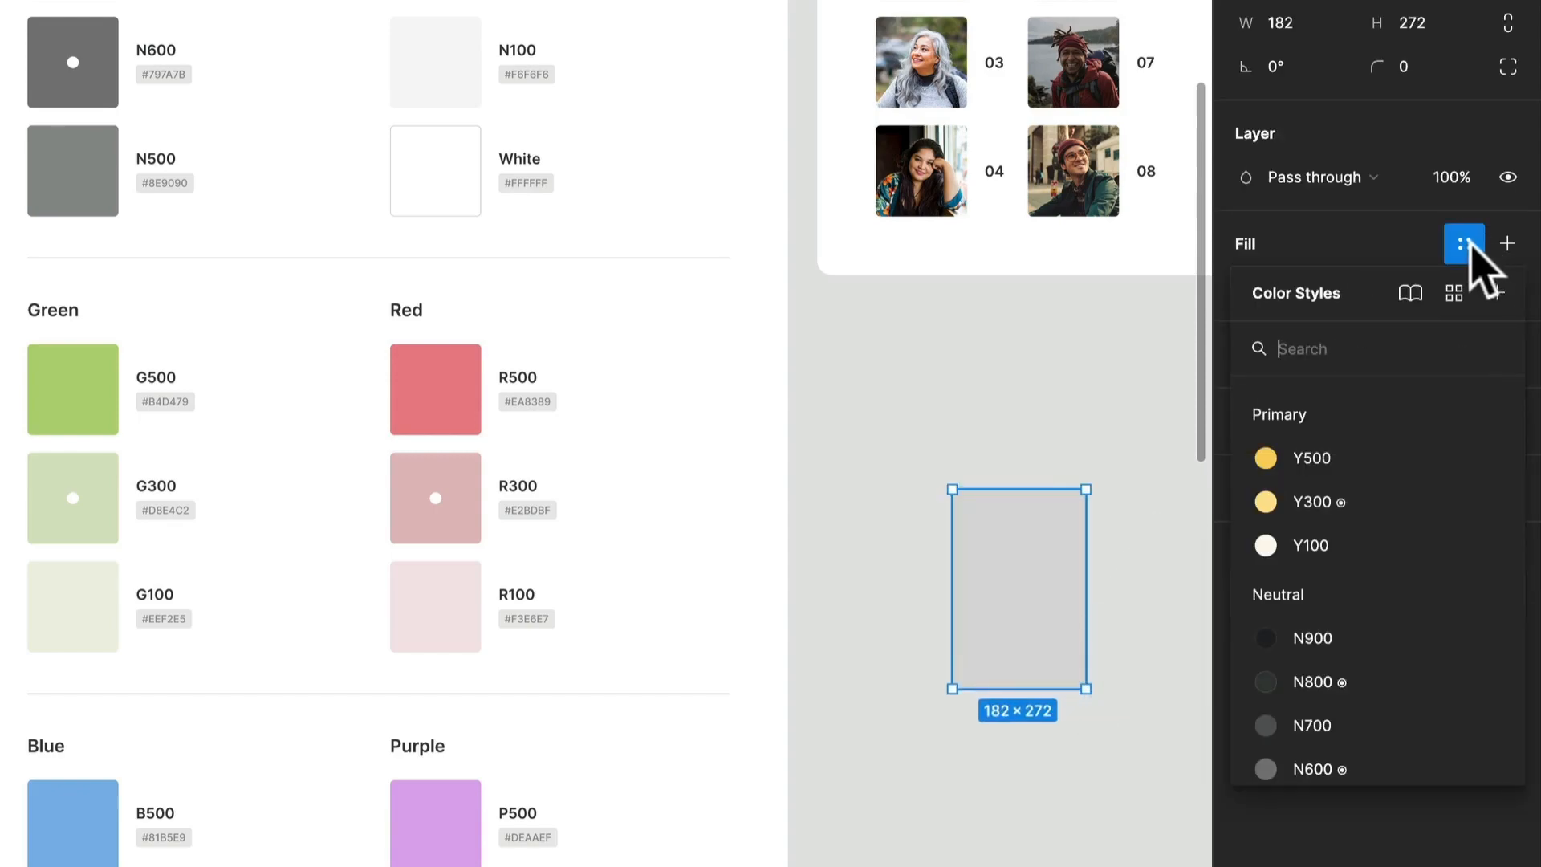
left_click(1340, 680)
left_click(916, 762)
left_click(1061, 617)
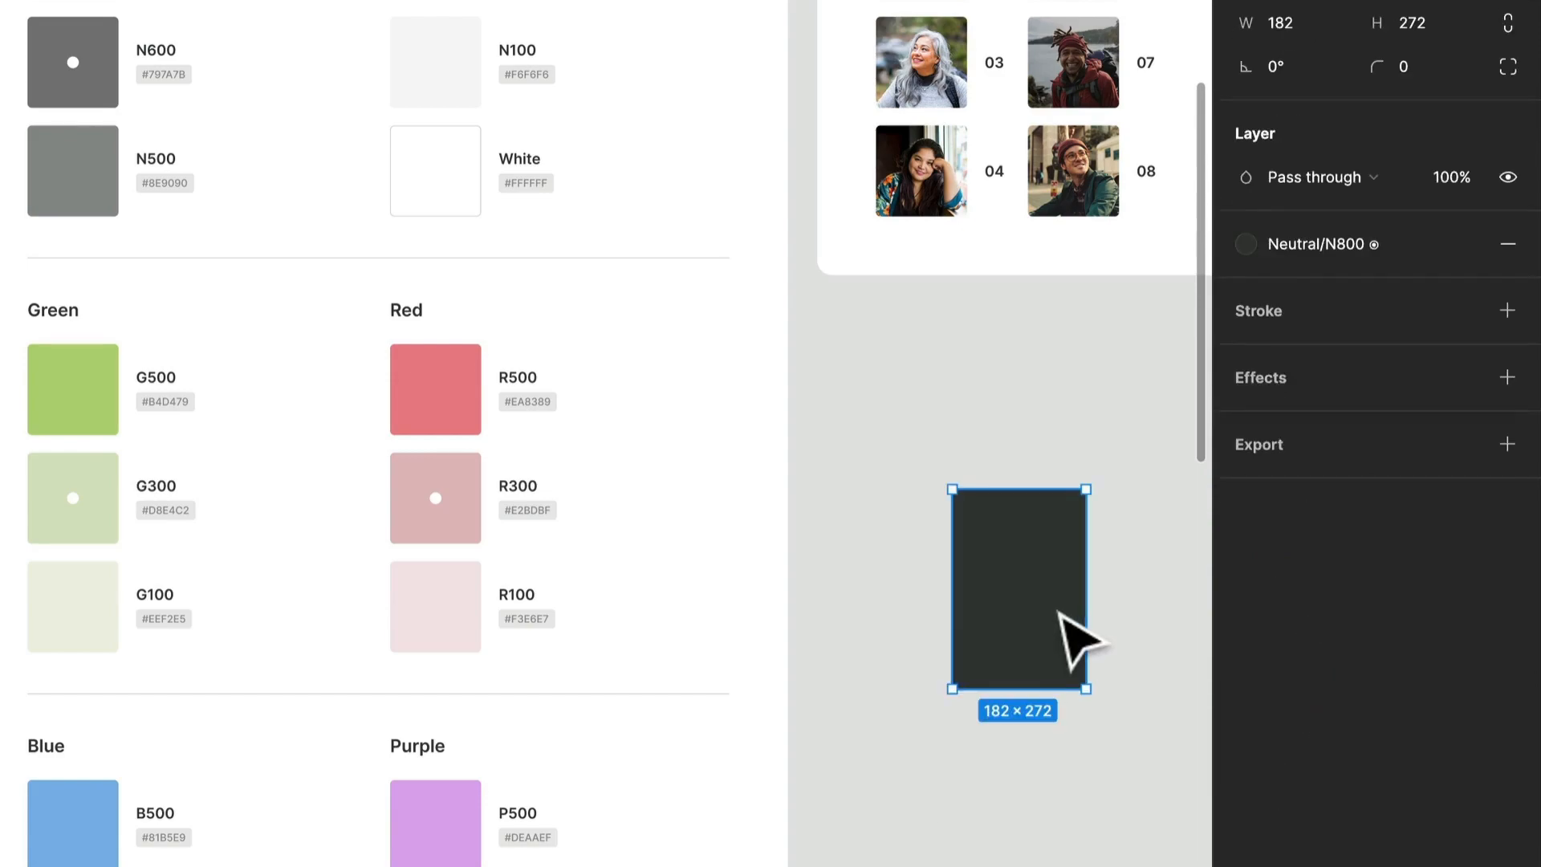
key("Delete")
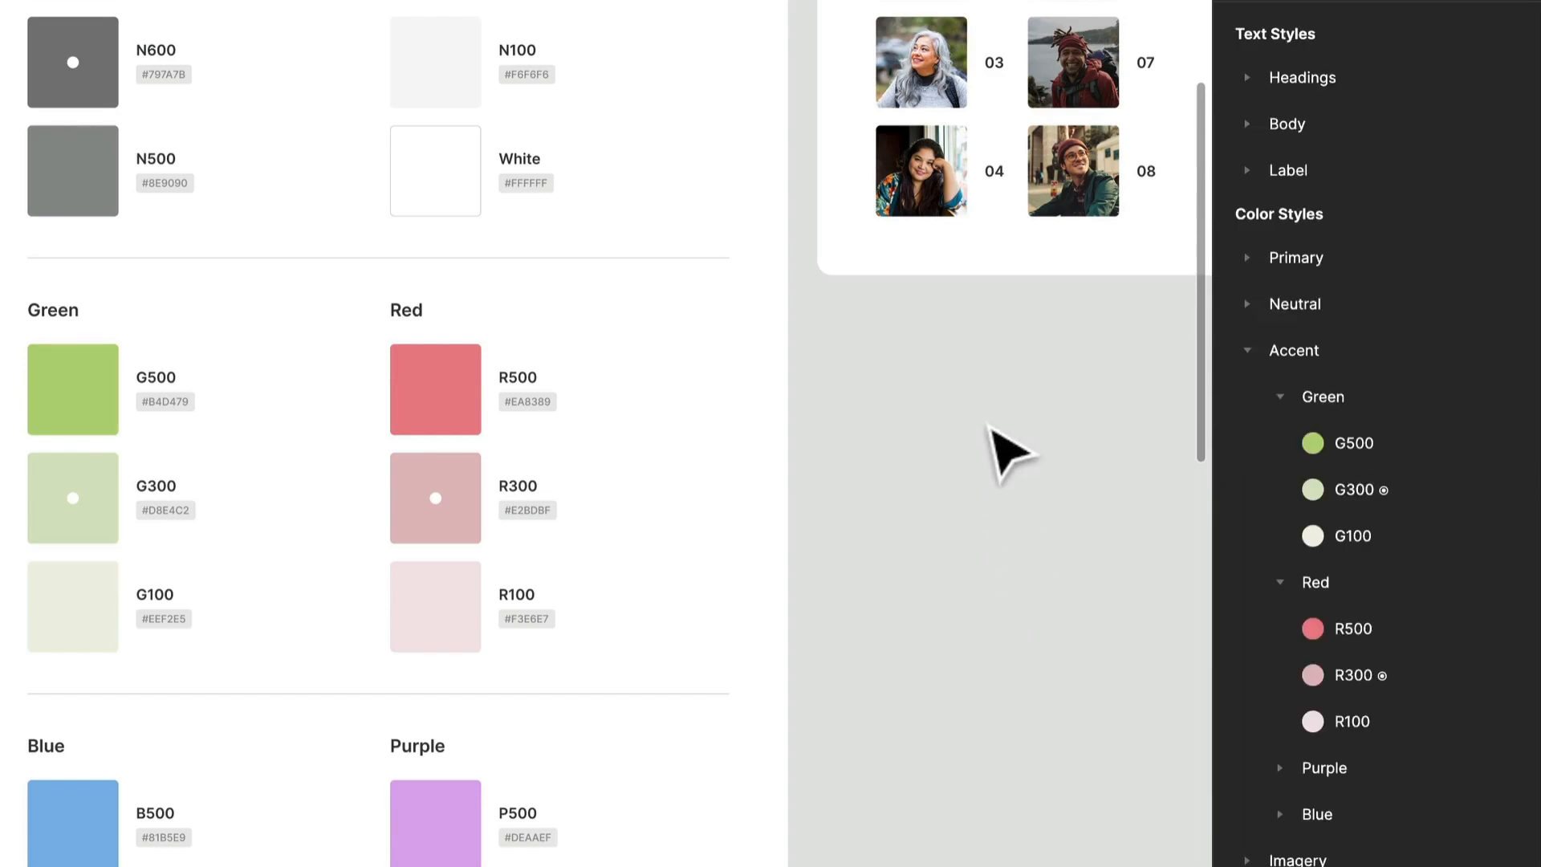
Examine the Neutral swatches and the product images in the Image Styles frame.
scroll(987, 427, "up", 10)
left_click_drag(986, 427, 1123, 249)
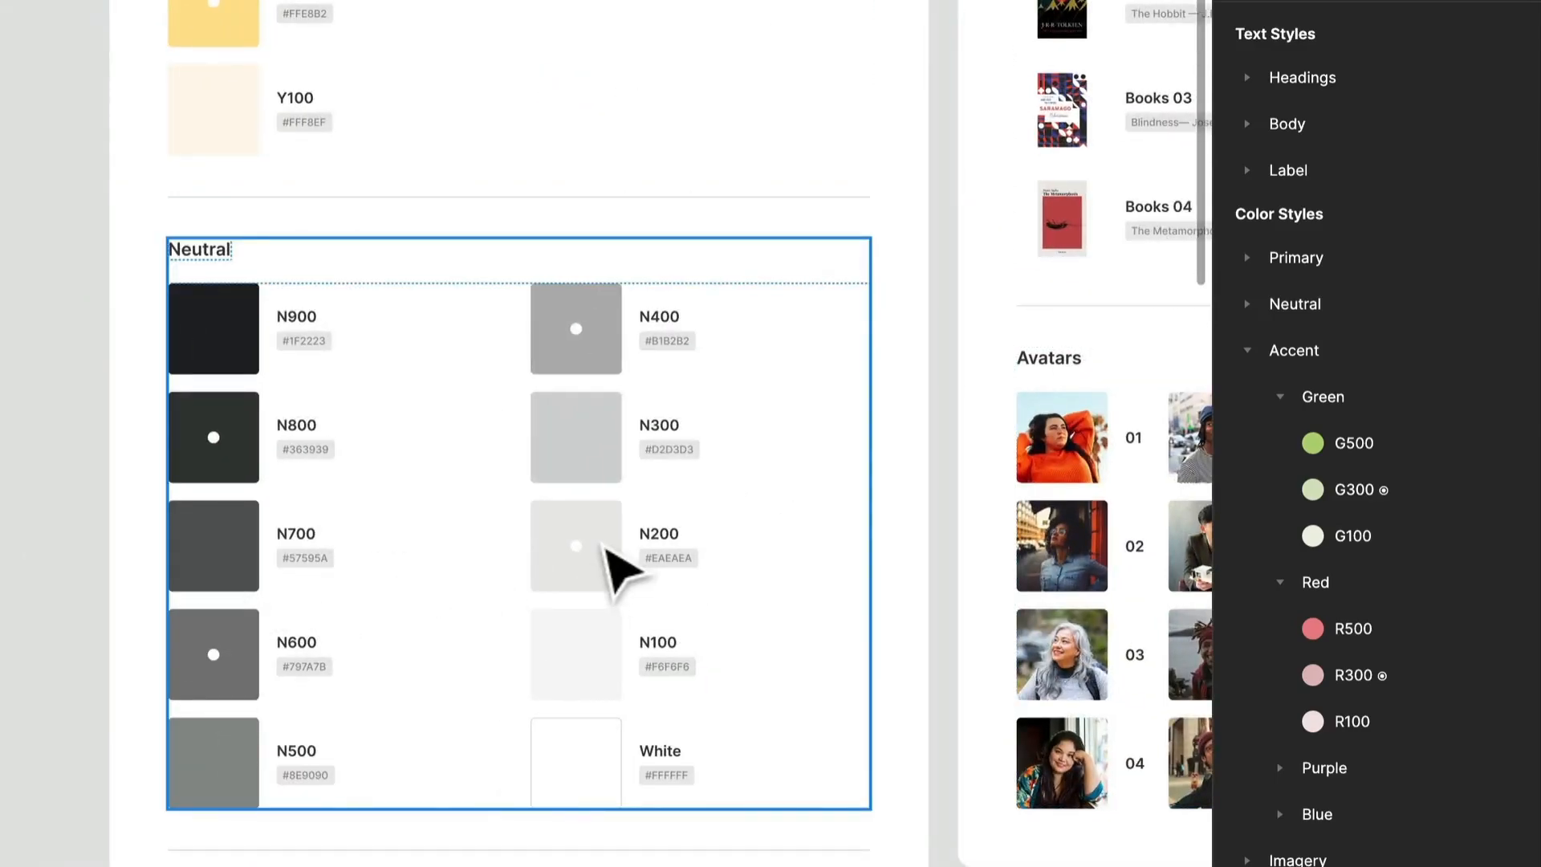
left_click(950, 551)
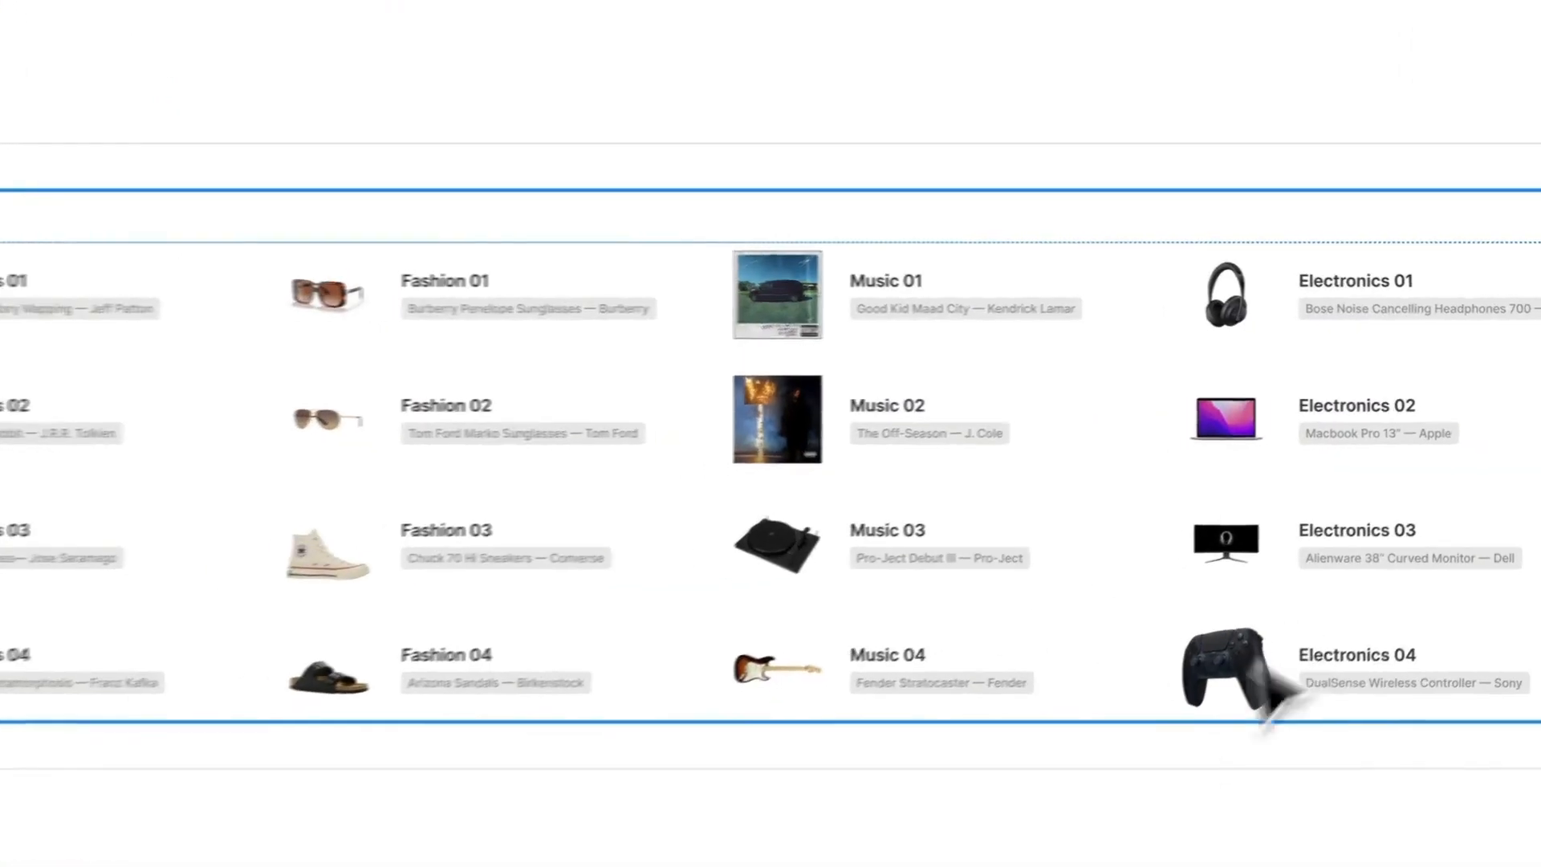
left_click(278, 305)
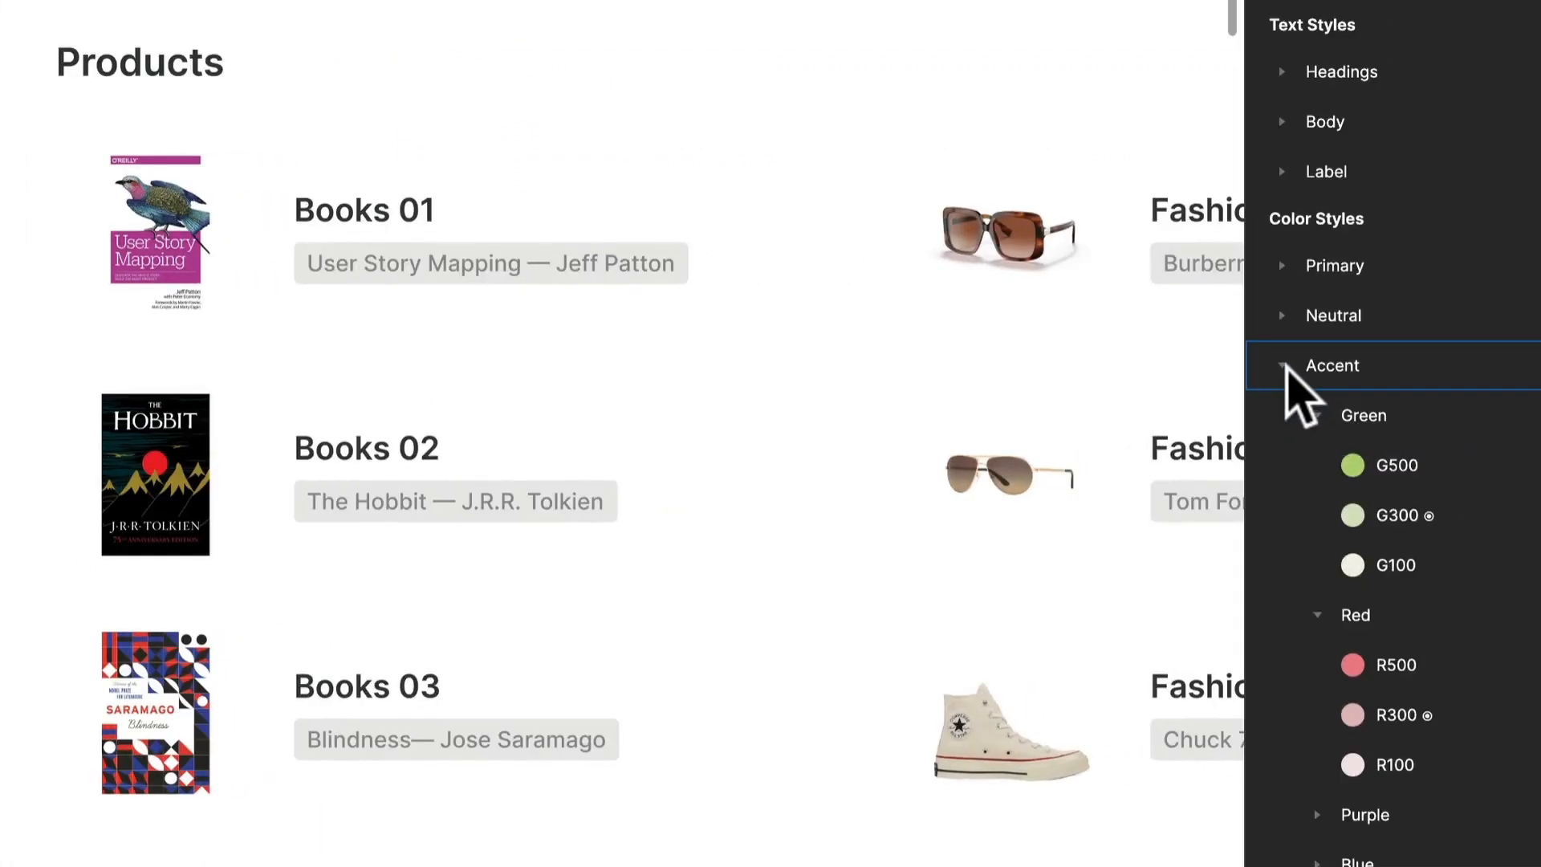
Collapse the Accent styles, expand Imagery down to the Products and Books subgroups, and compare them with the product images on the canvas.
left_click(1284, 365)
left_click(1283, 410)
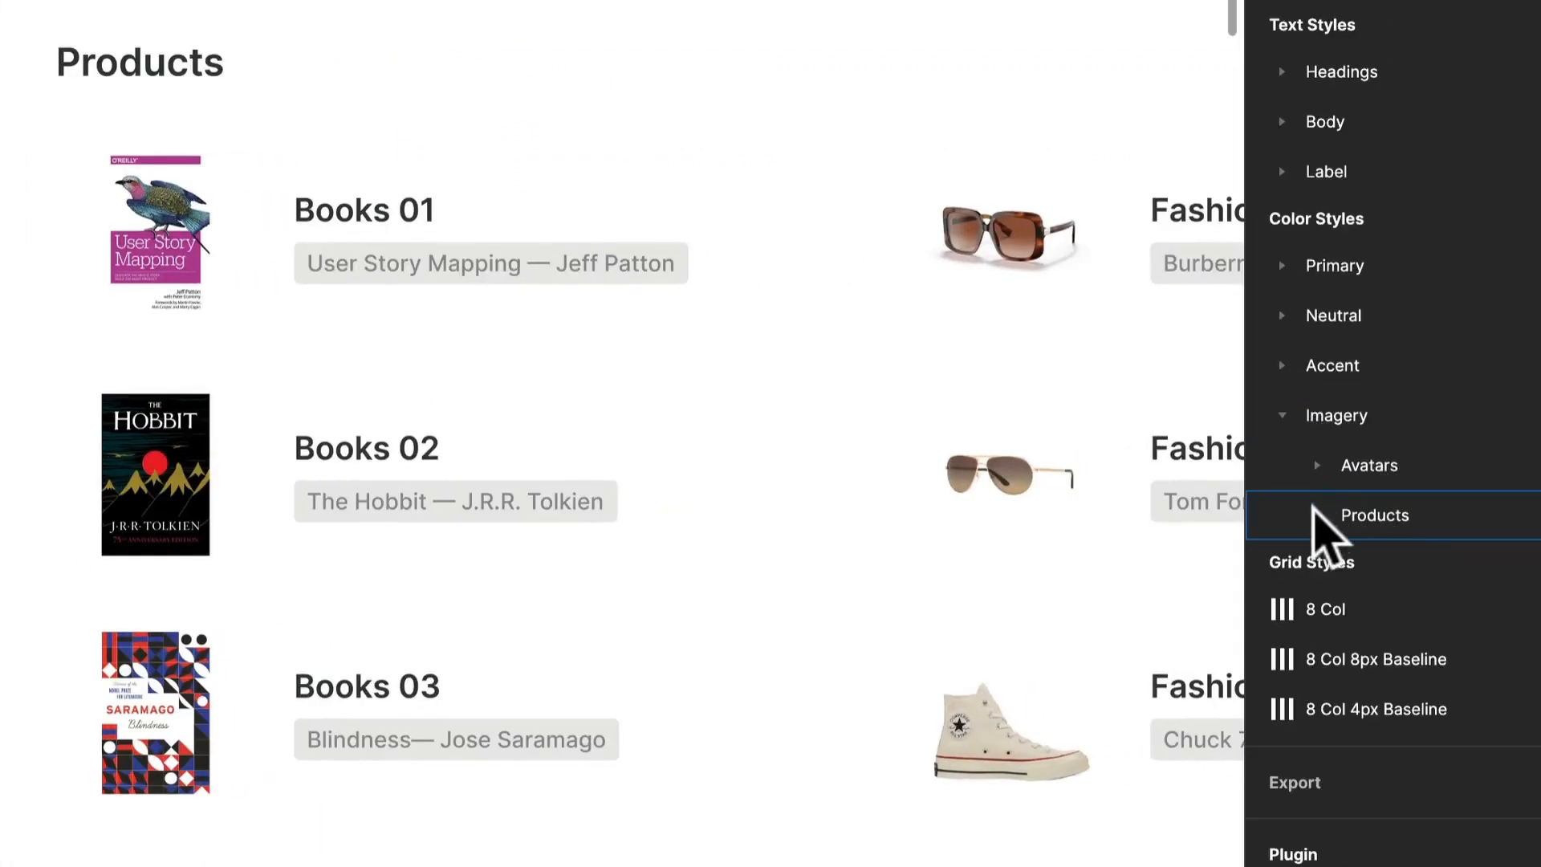
left_click(1315, 512)
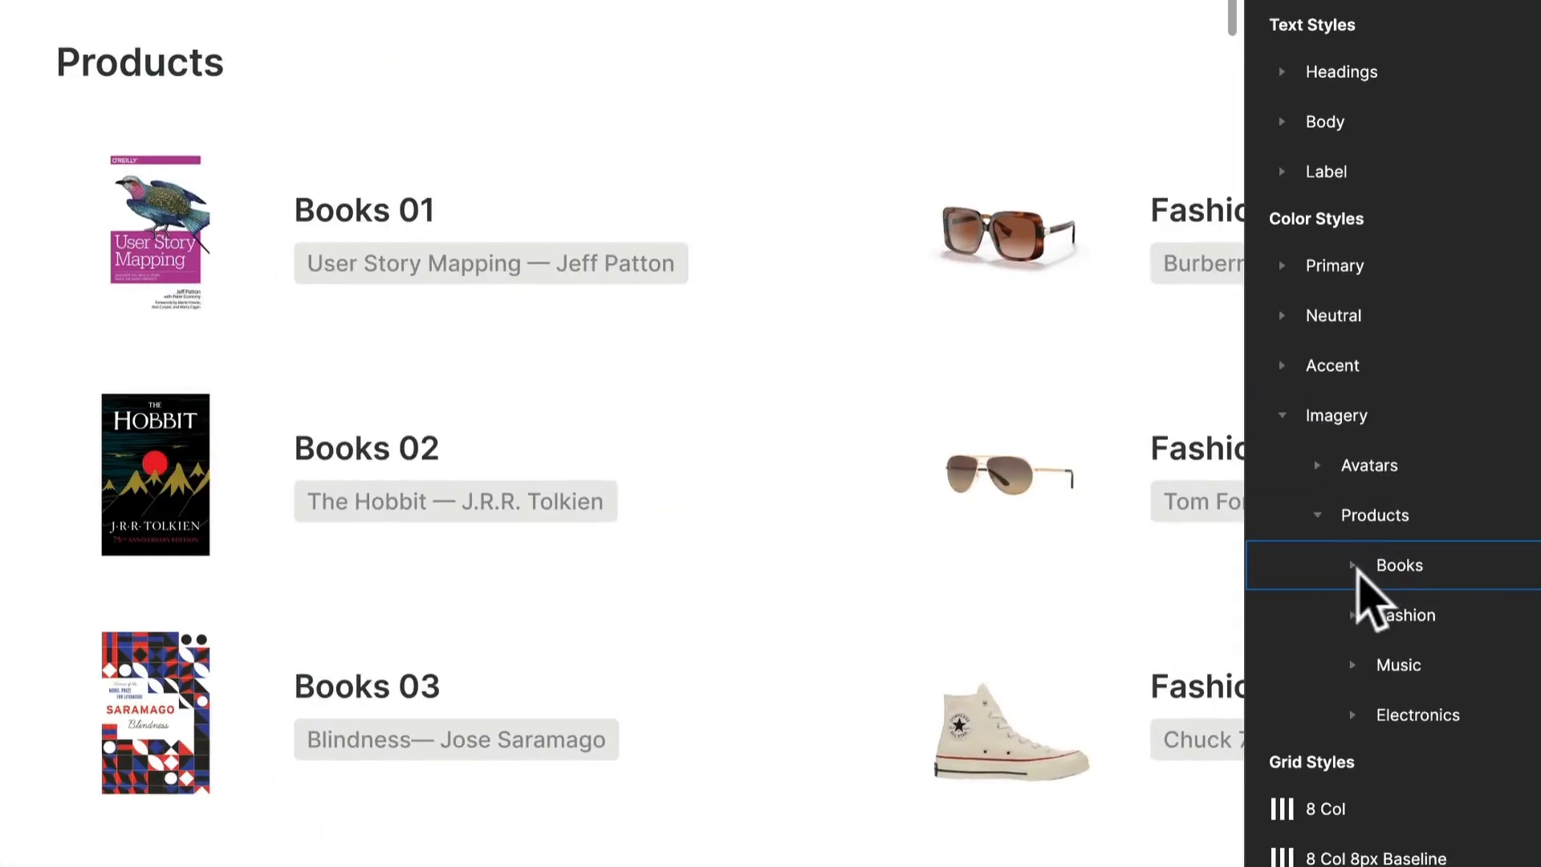
left_click(1353, 566)
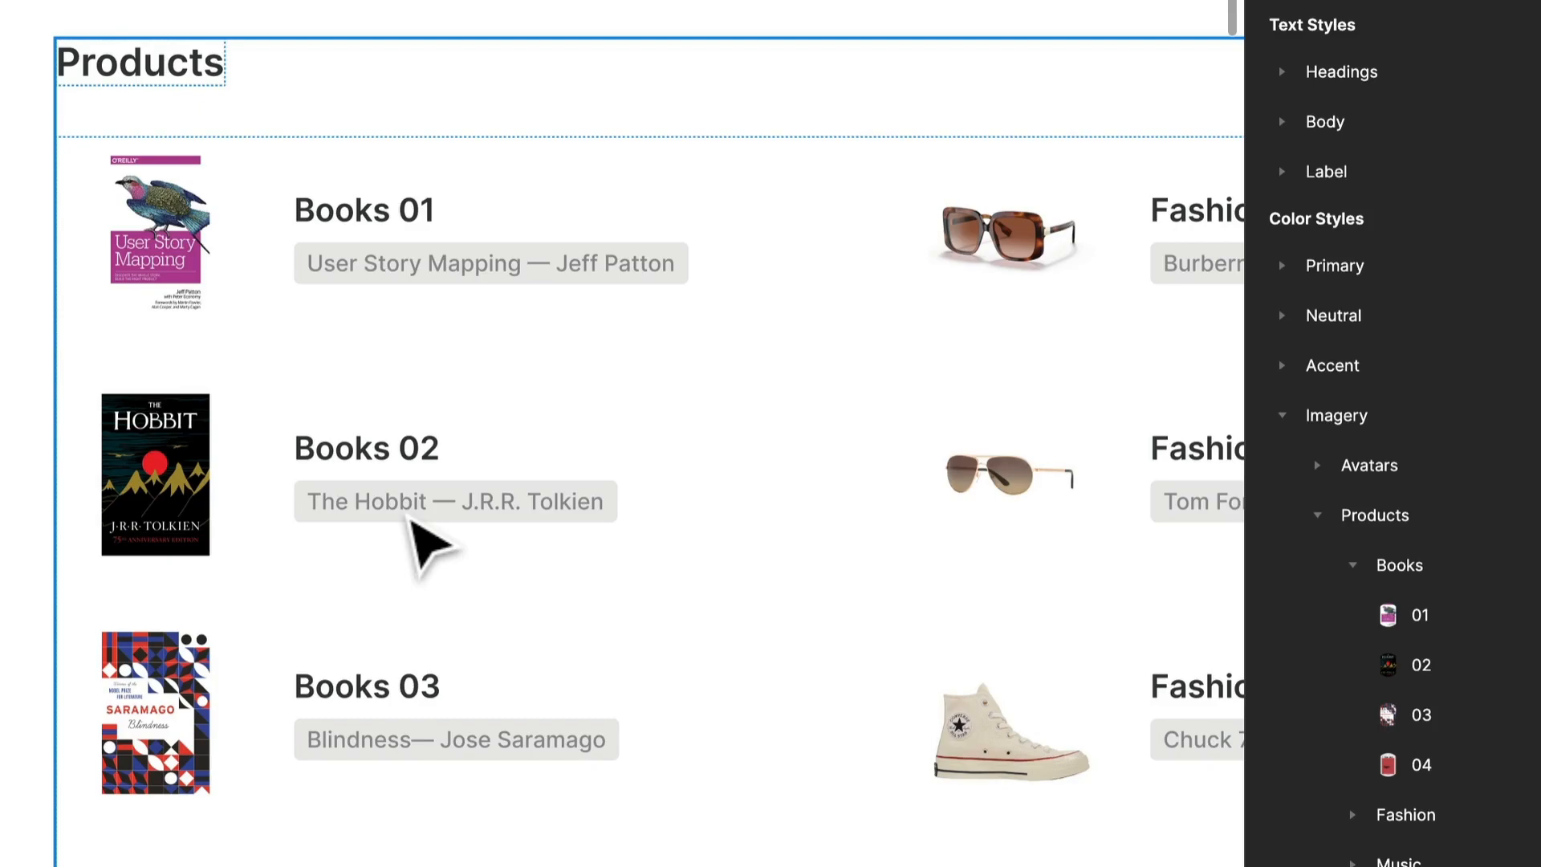
left_click_drag(865, 548, 69, 564)
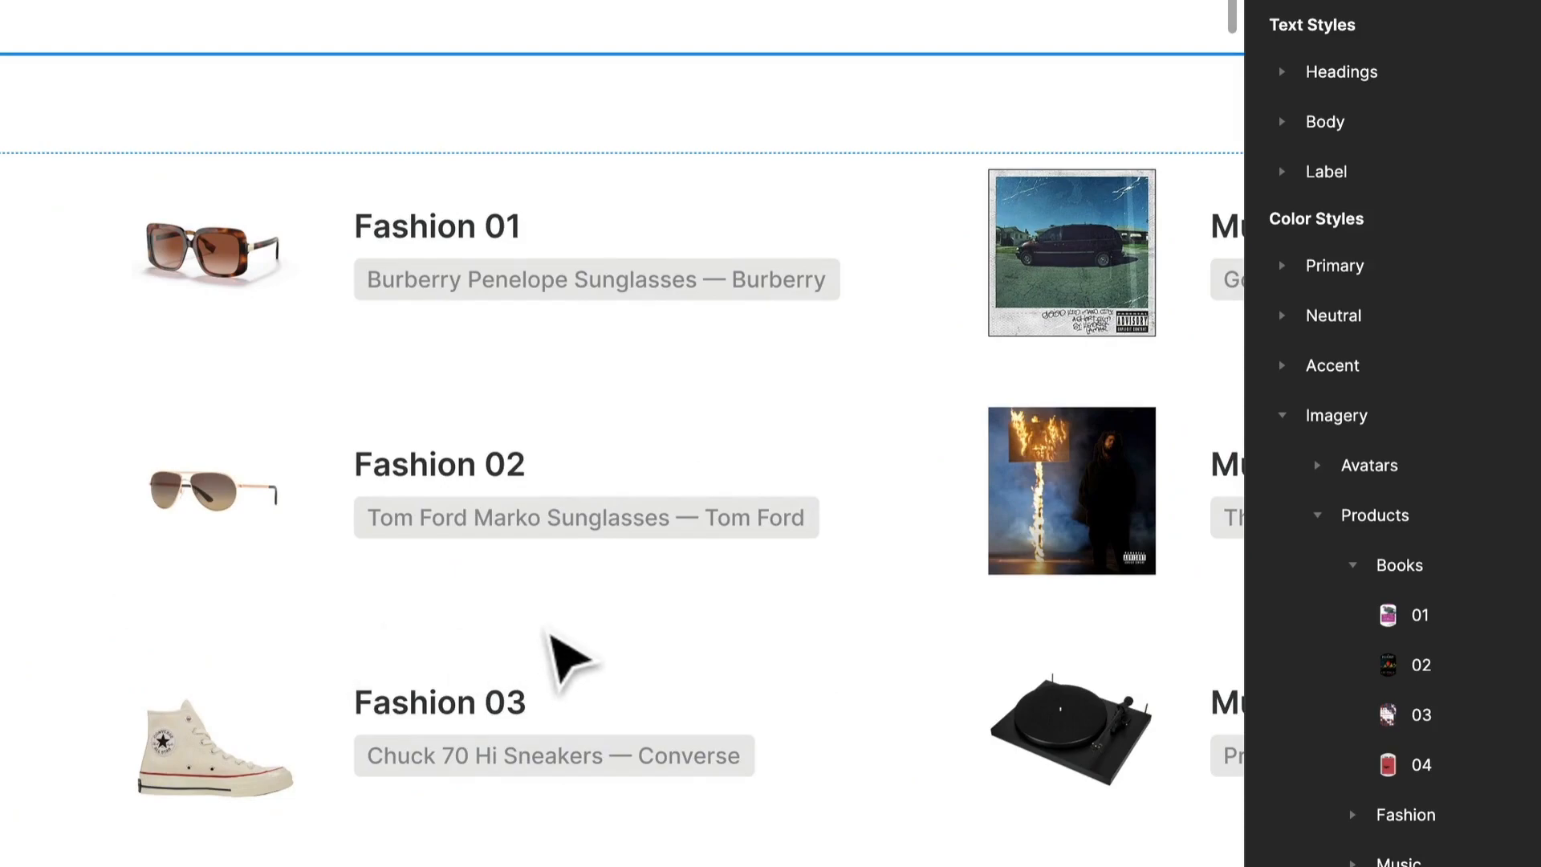
left_click_drag(984, 590, 162, 595)
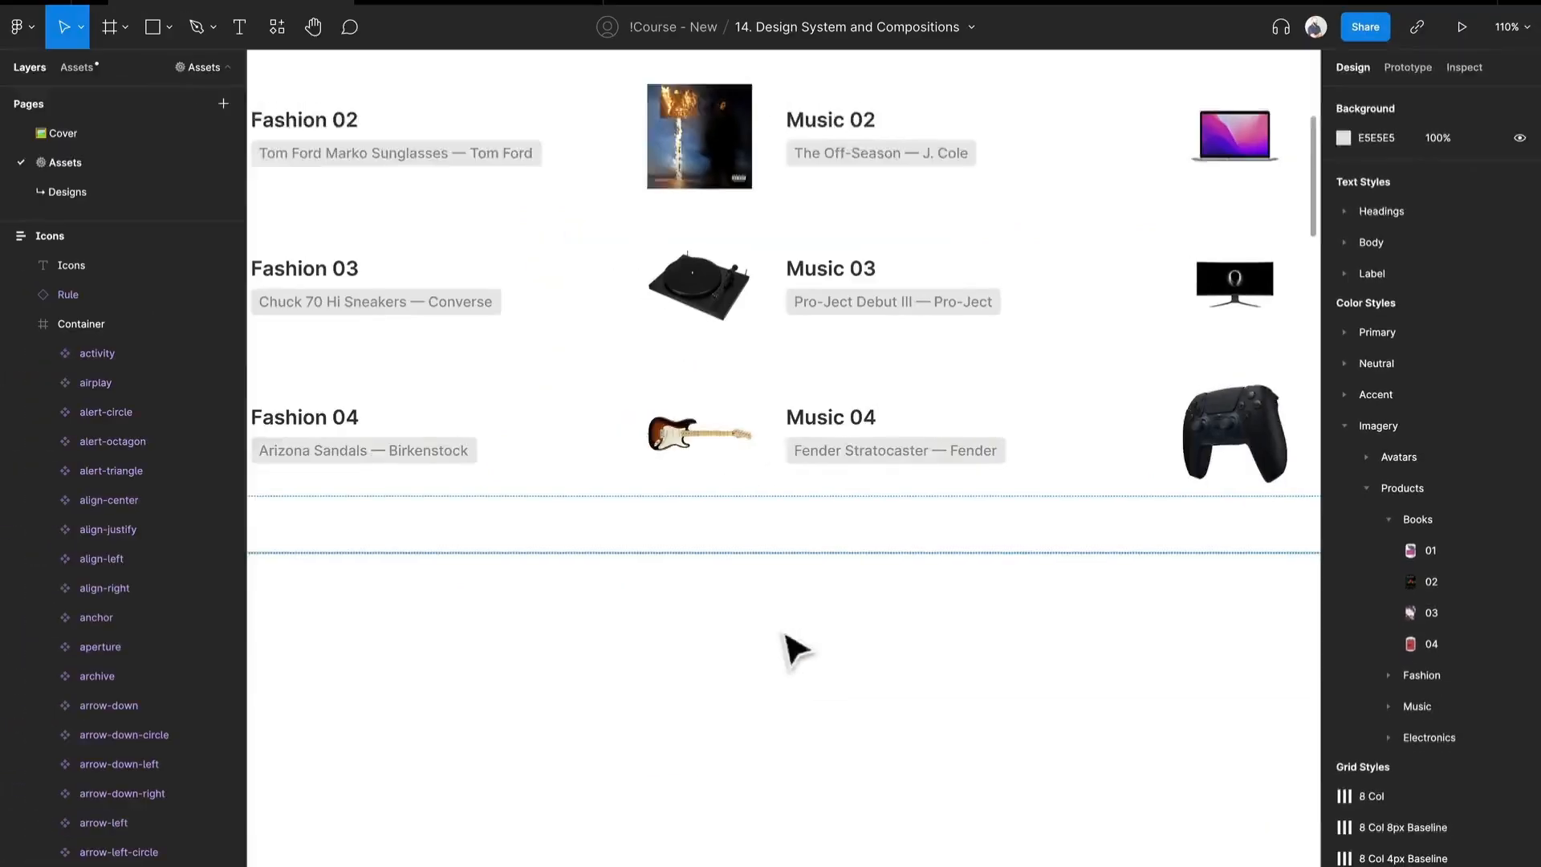
Review the Avatars section of the Image Styles frame and run the Content Reel plugin over the empty canvas below it.
scroll(722, 587, "down", 2)
left_click_drag(491, 633, 963, 453)
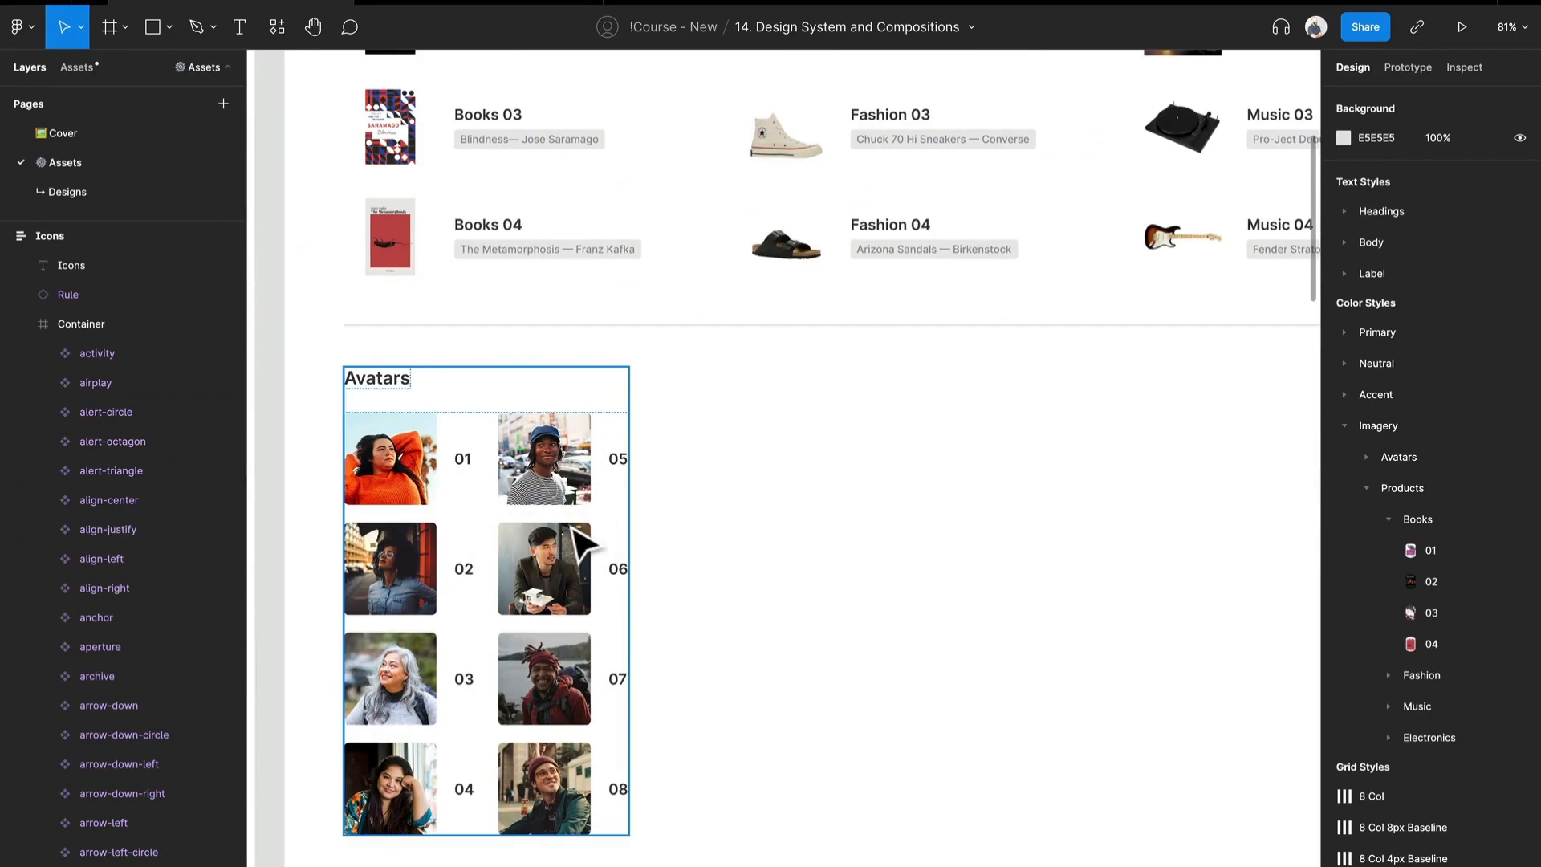
scroll(584, 551, "down", 2)
scroll(610, 594, "down", 3)
right_click(629, 612)
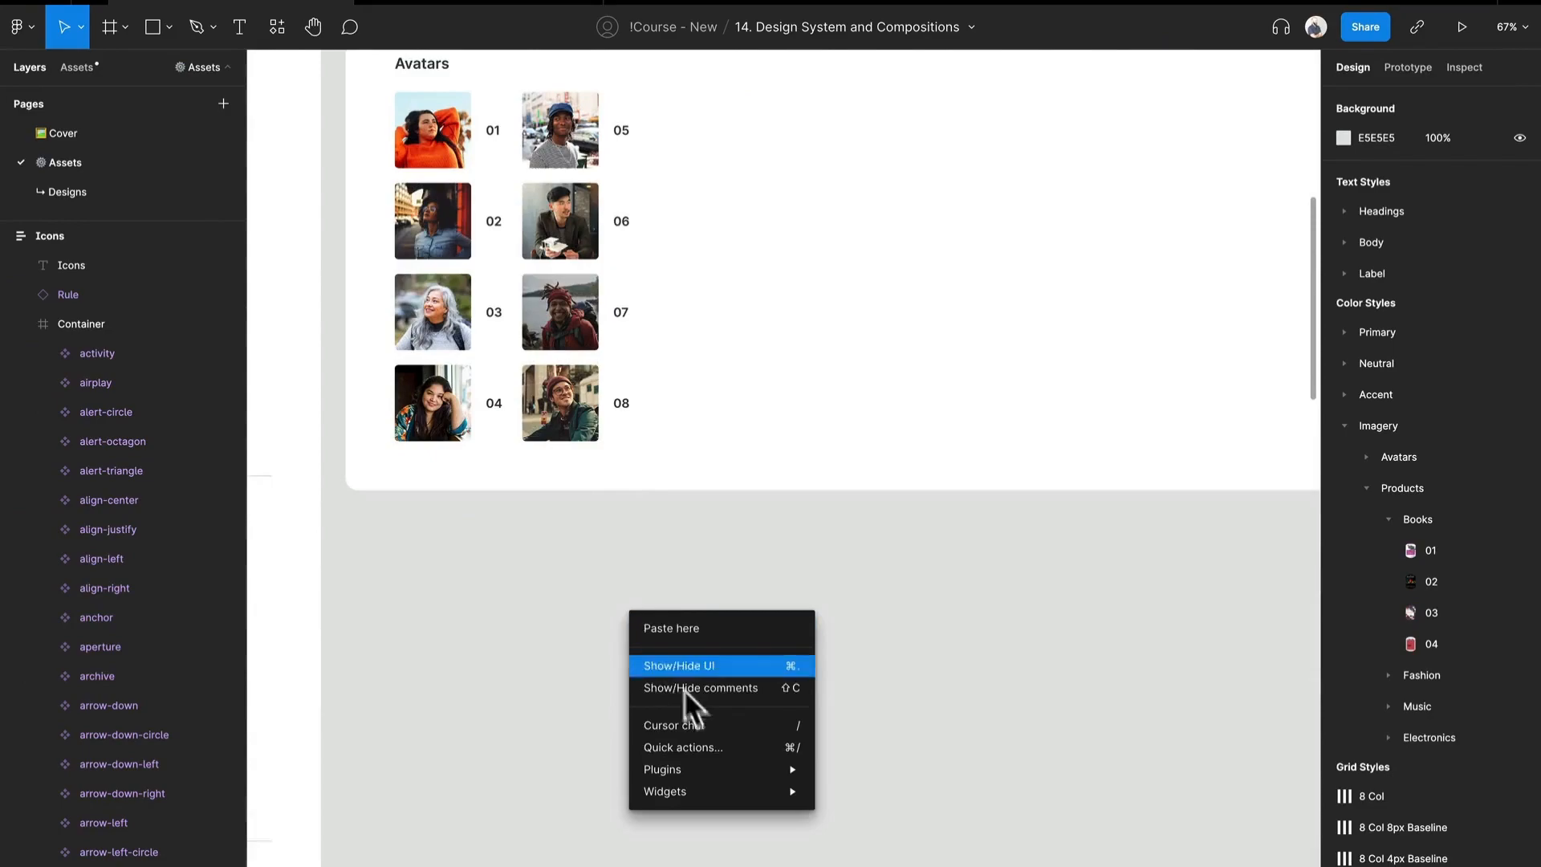
mouse_move(710, 767)
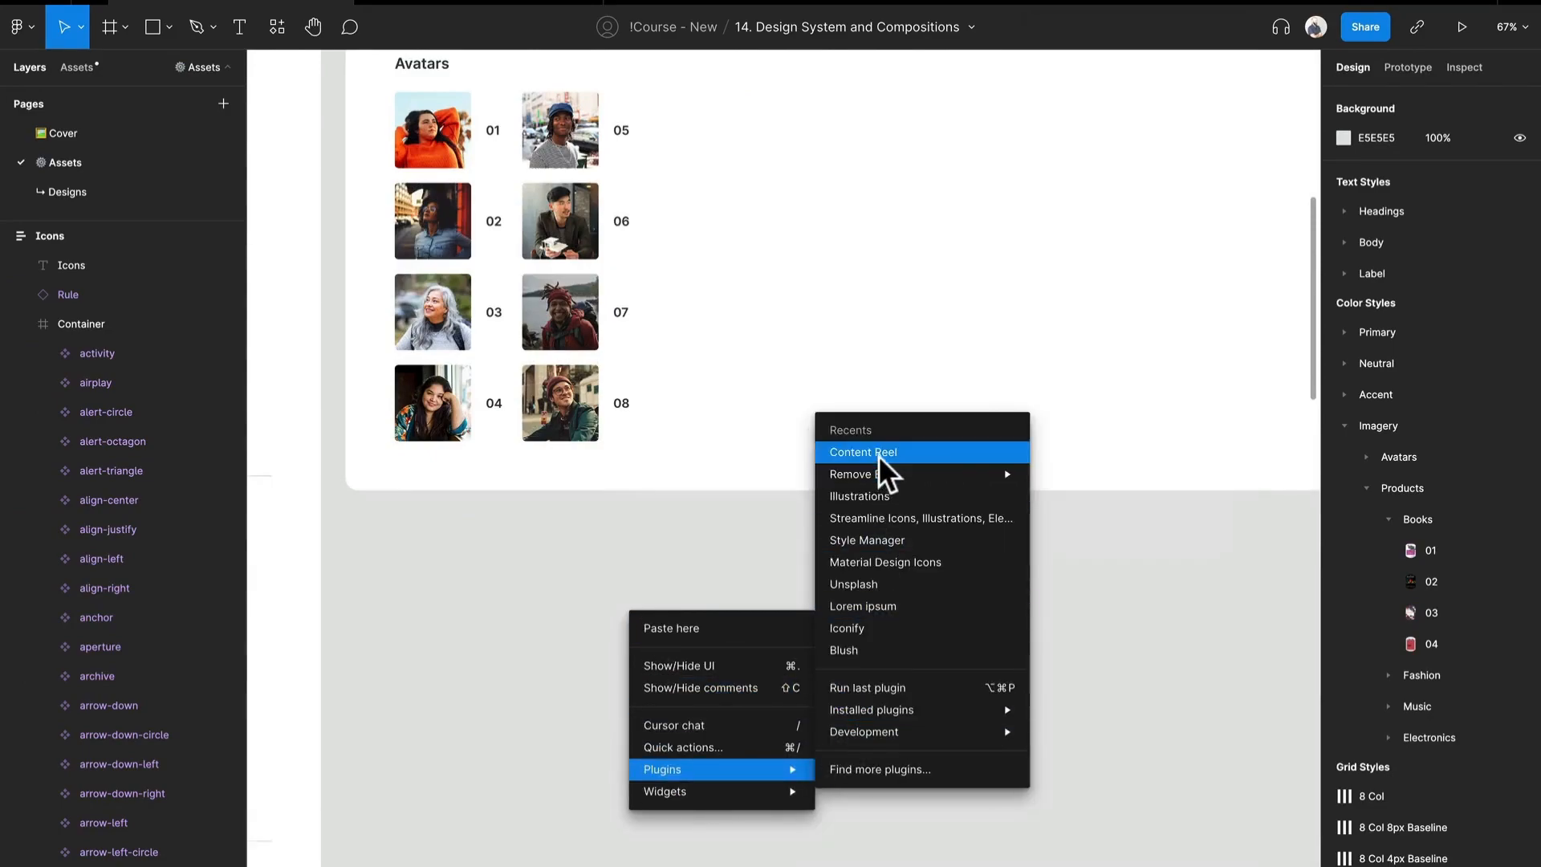
left_click(878, 452)
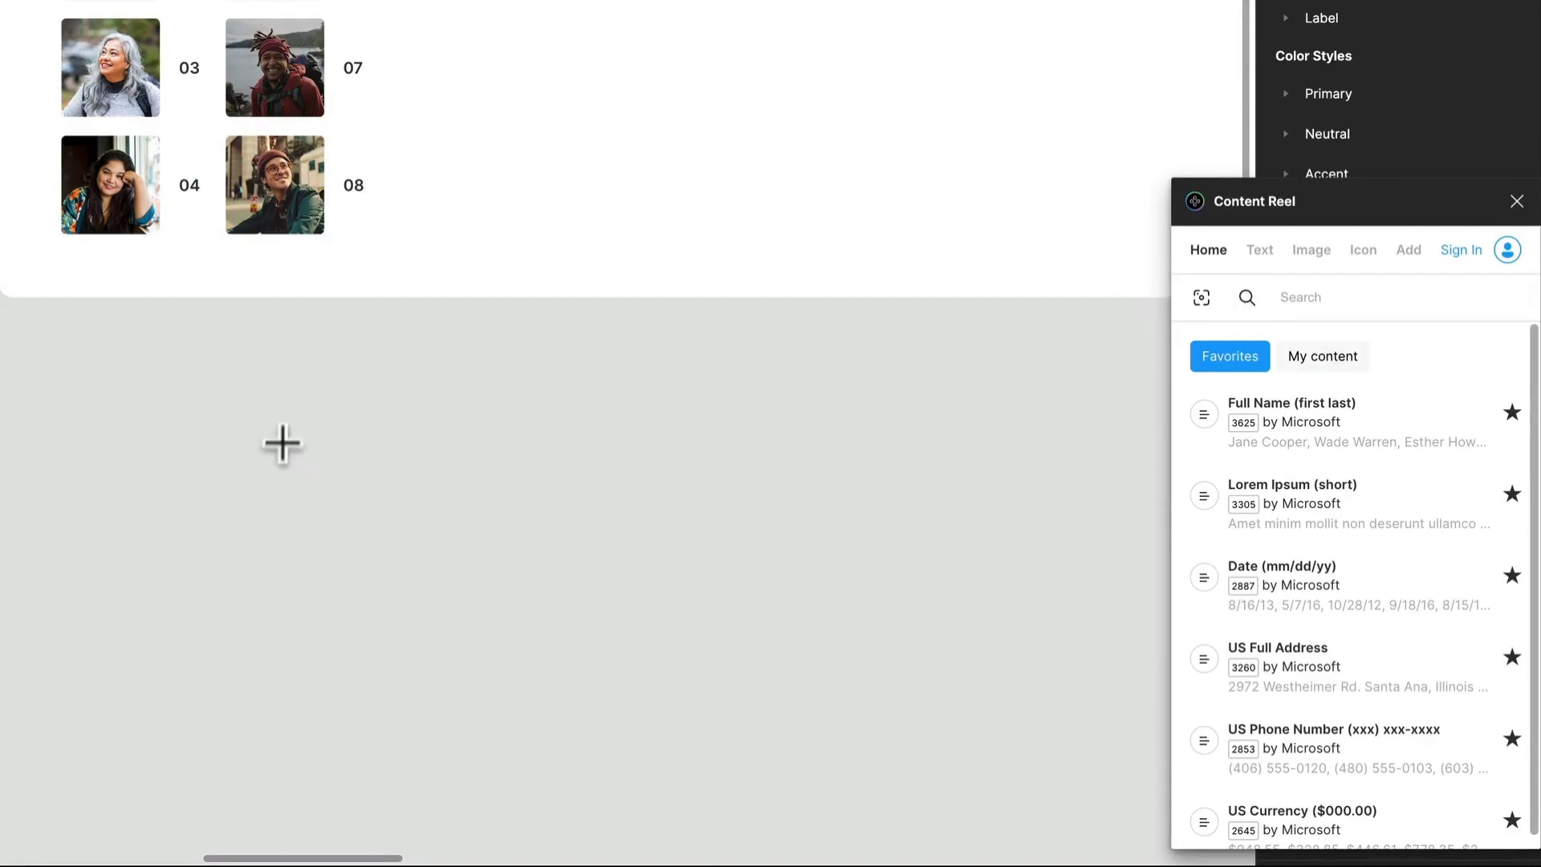
Draw a rectangle about 198 × 209 below the Avatars section and fill it with a Content Reel Avatars (female) image.
left_click_drag(284, 434, 441, 598)
left_click(1329, 252)
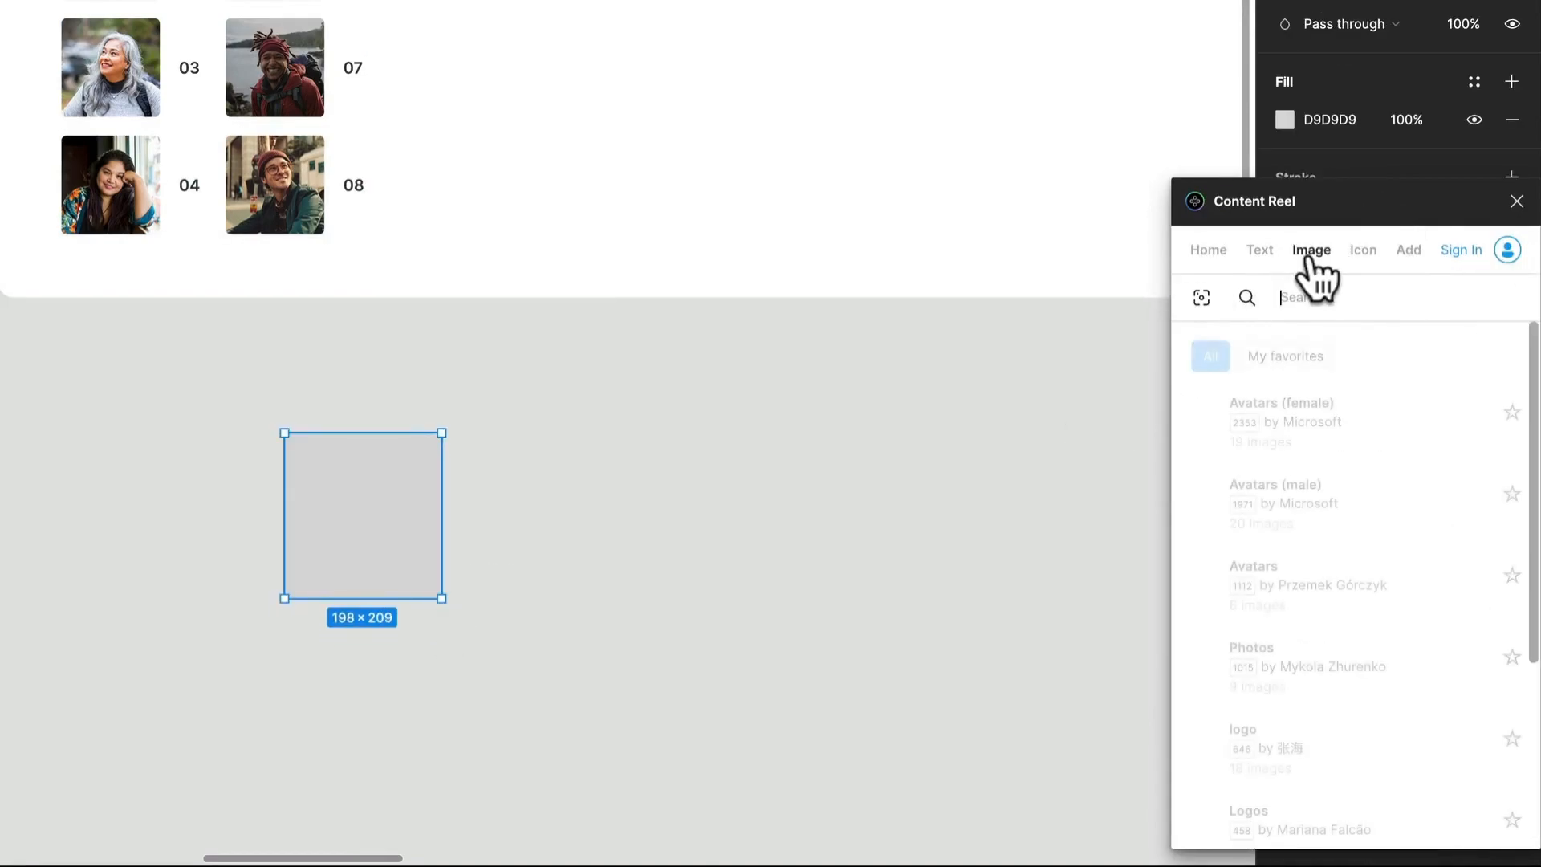
left_click(1360, 440)
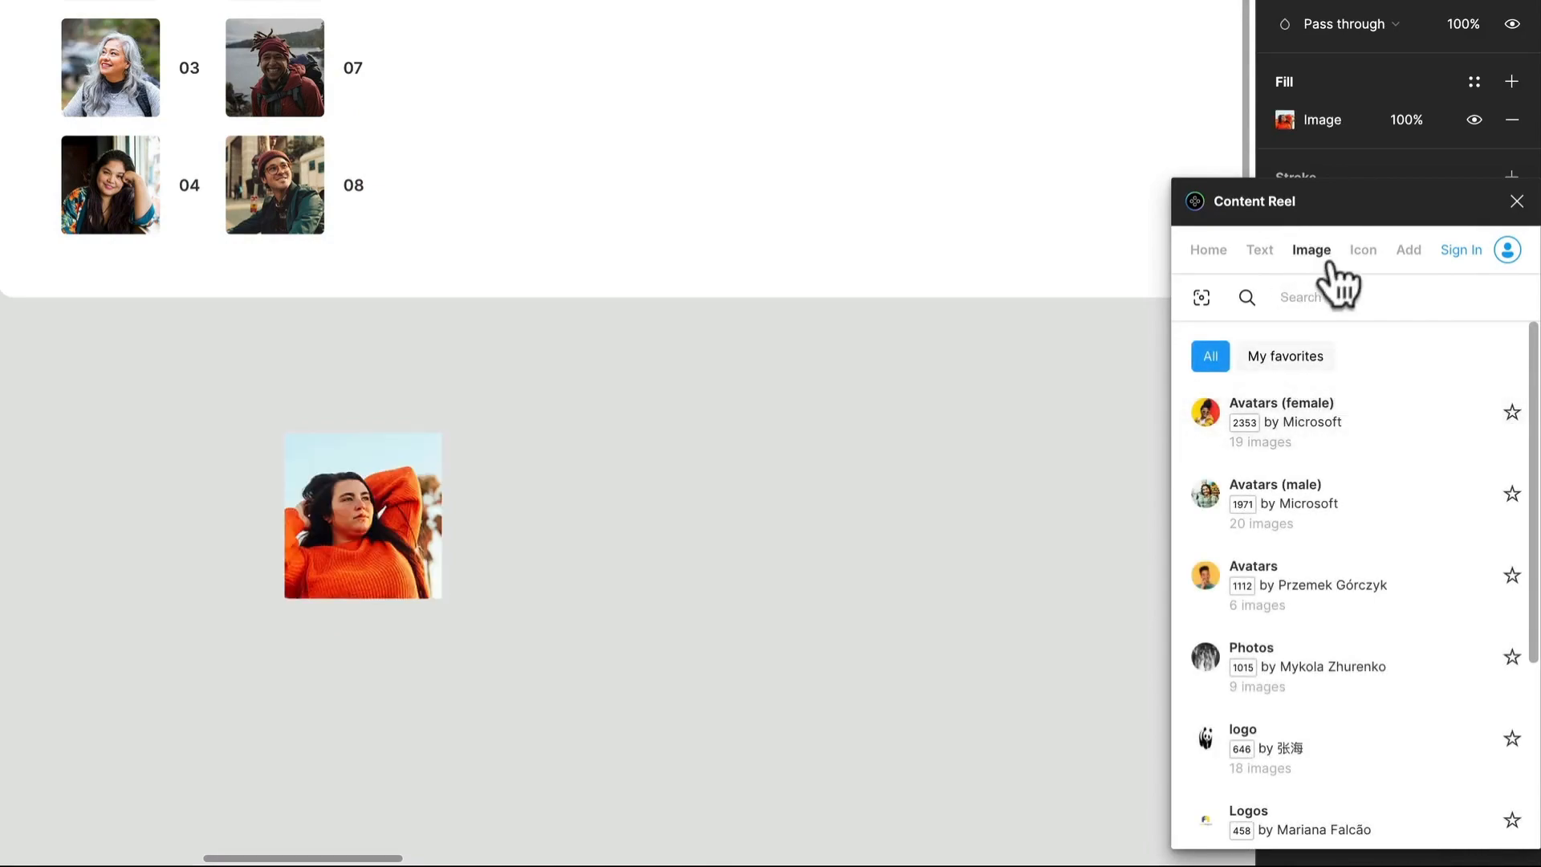
Try Content Reel's female and male avatar images on a second rectangle about 406 × 309, and delete both image rectangles.
left_click(590, 470)
left_click_drag(570, 411, 893, 656)
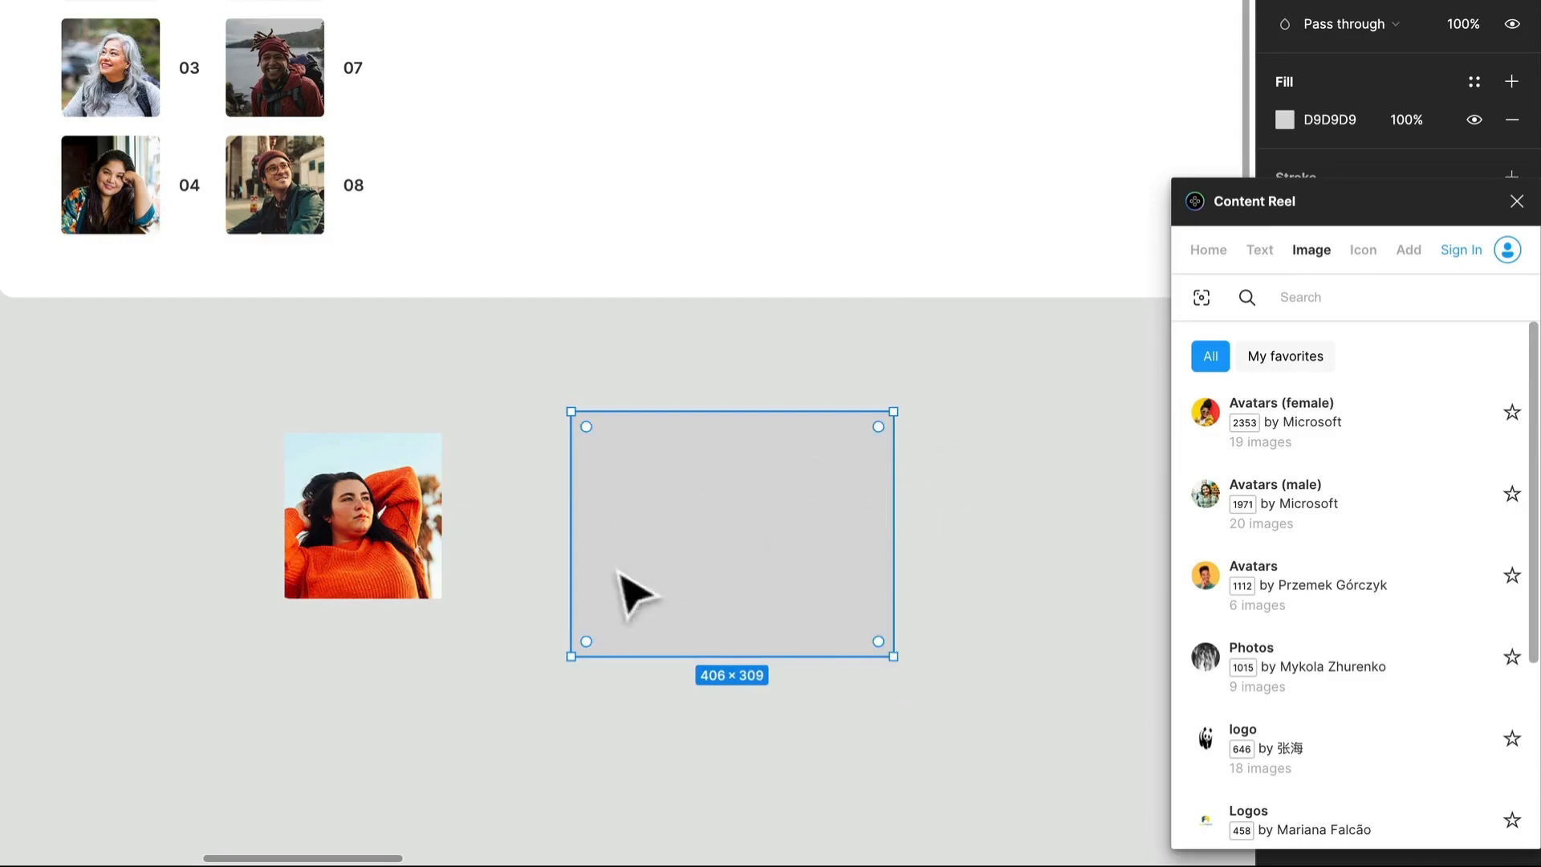
left_click(1427, 438)
left_click(1324, 413)
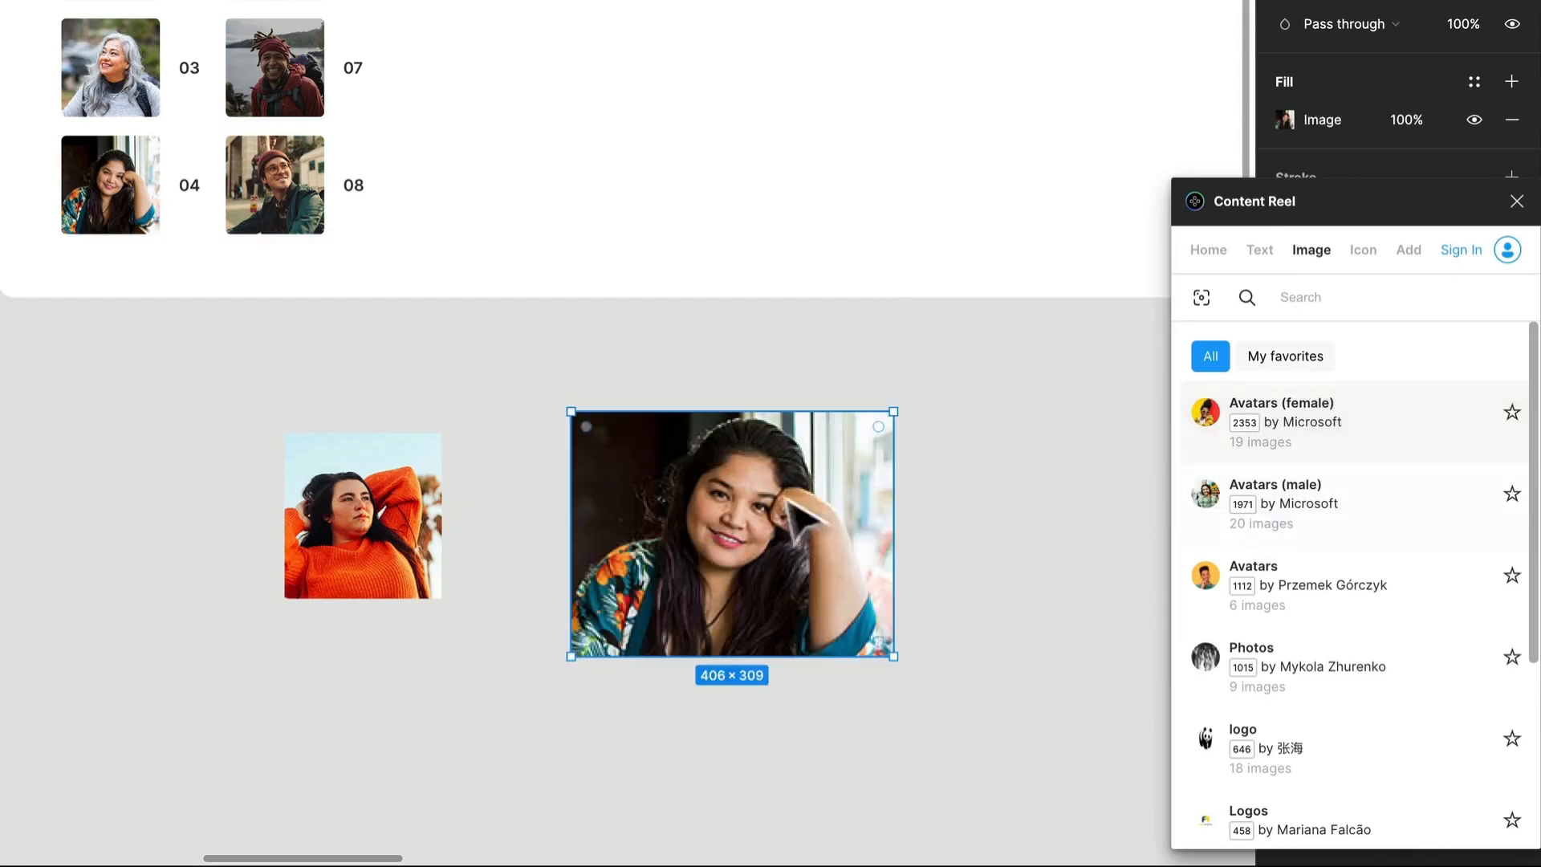
left_click(1335, 516)
left_click(1332, 539)
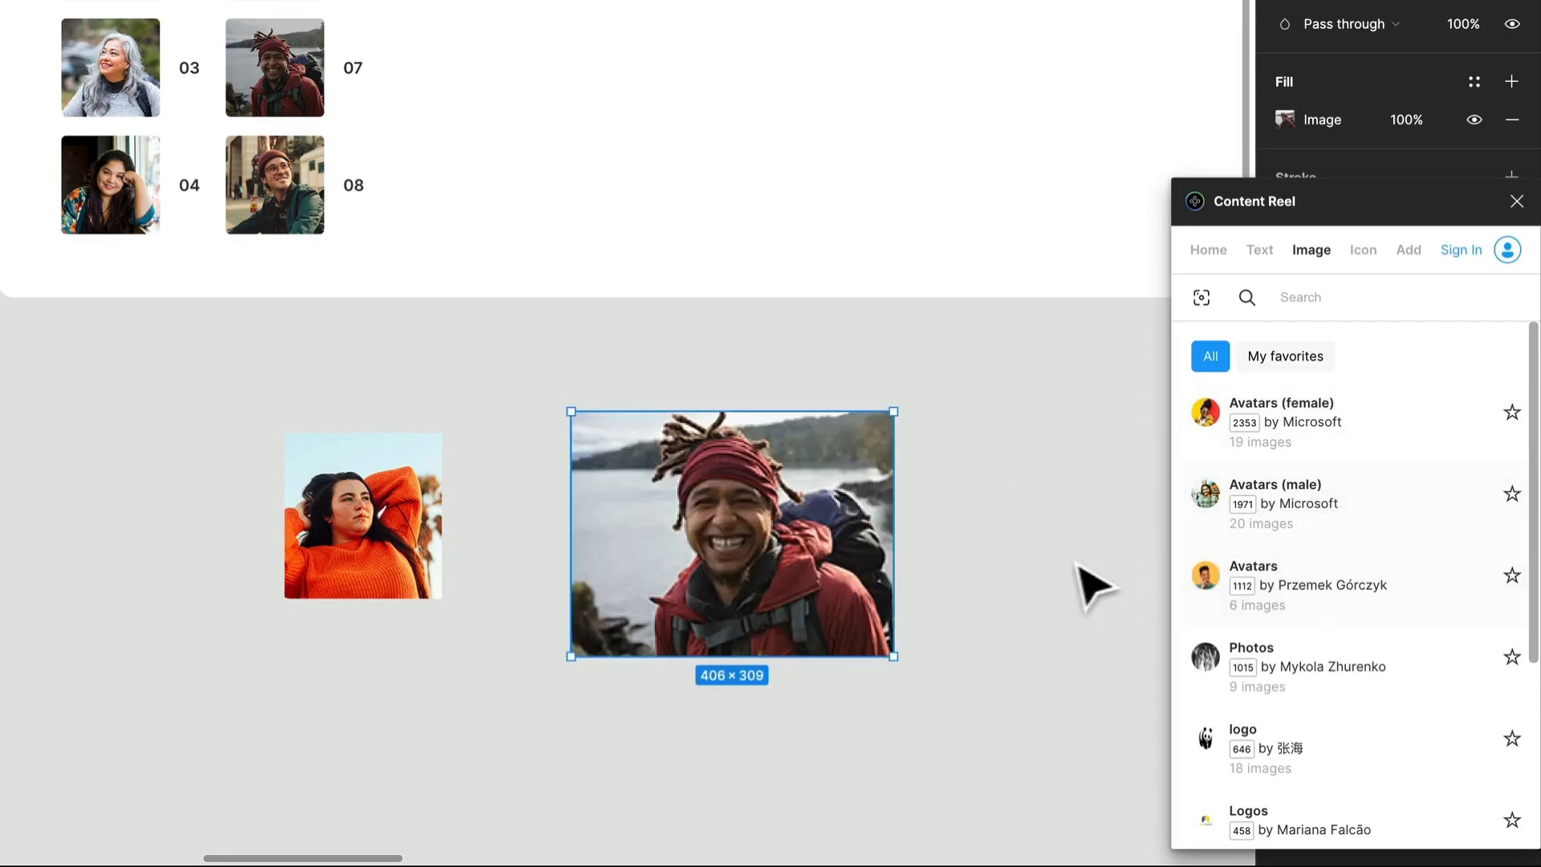
left_click_drag(1071, 566, 316, 483)
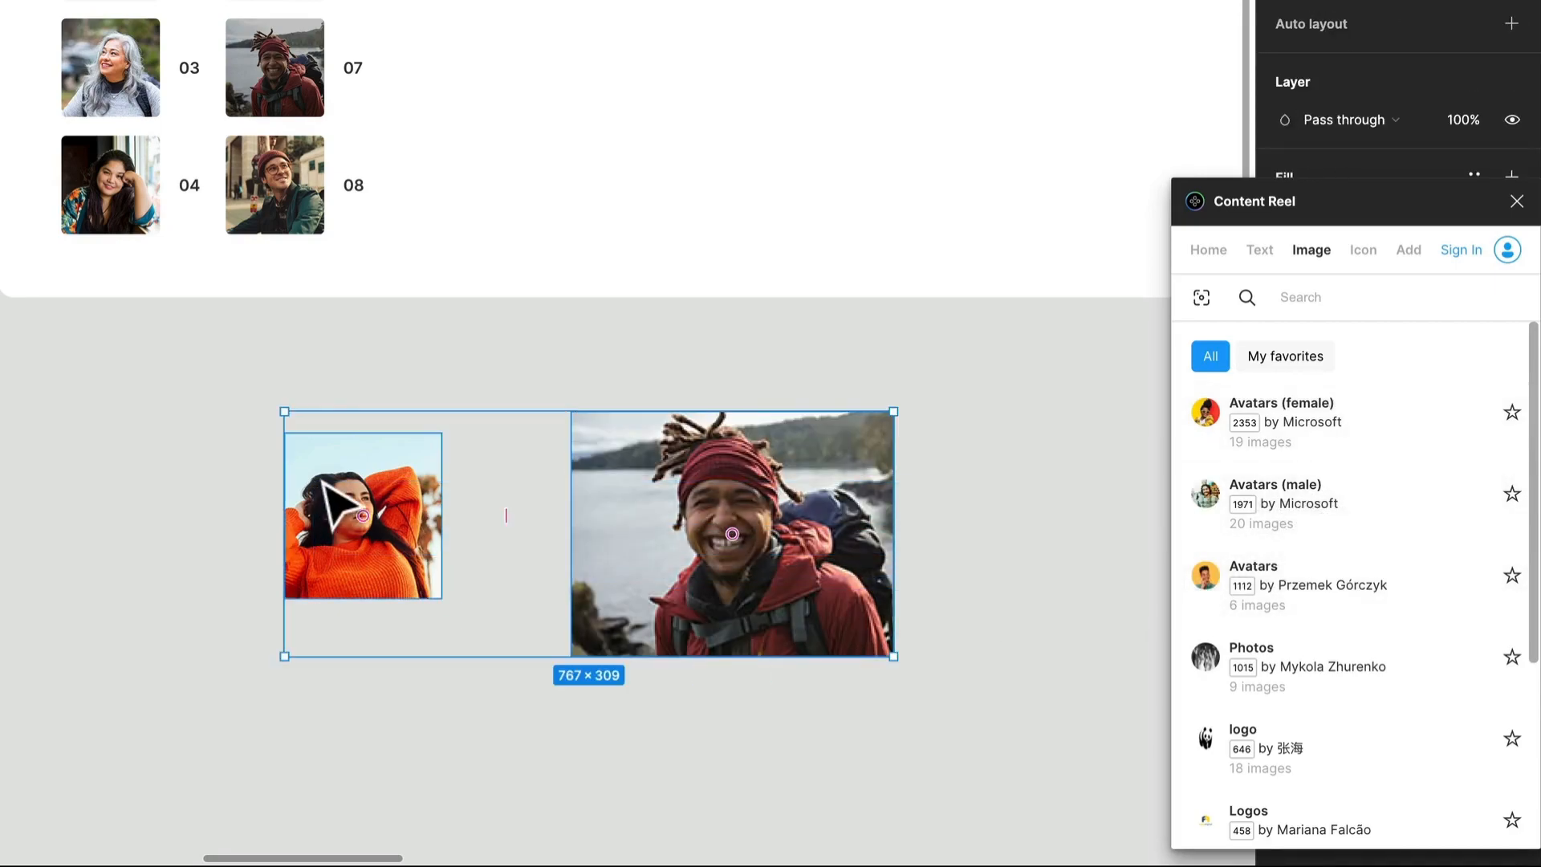
key("Delete")
Draw a rectangle about 308 × 254, close Content Reel and fill the rectangle with the Imagery/Avatars/04 style.
key("r")
left_click_drag(281, 431, 527, 632)
left_click(1517, 201)
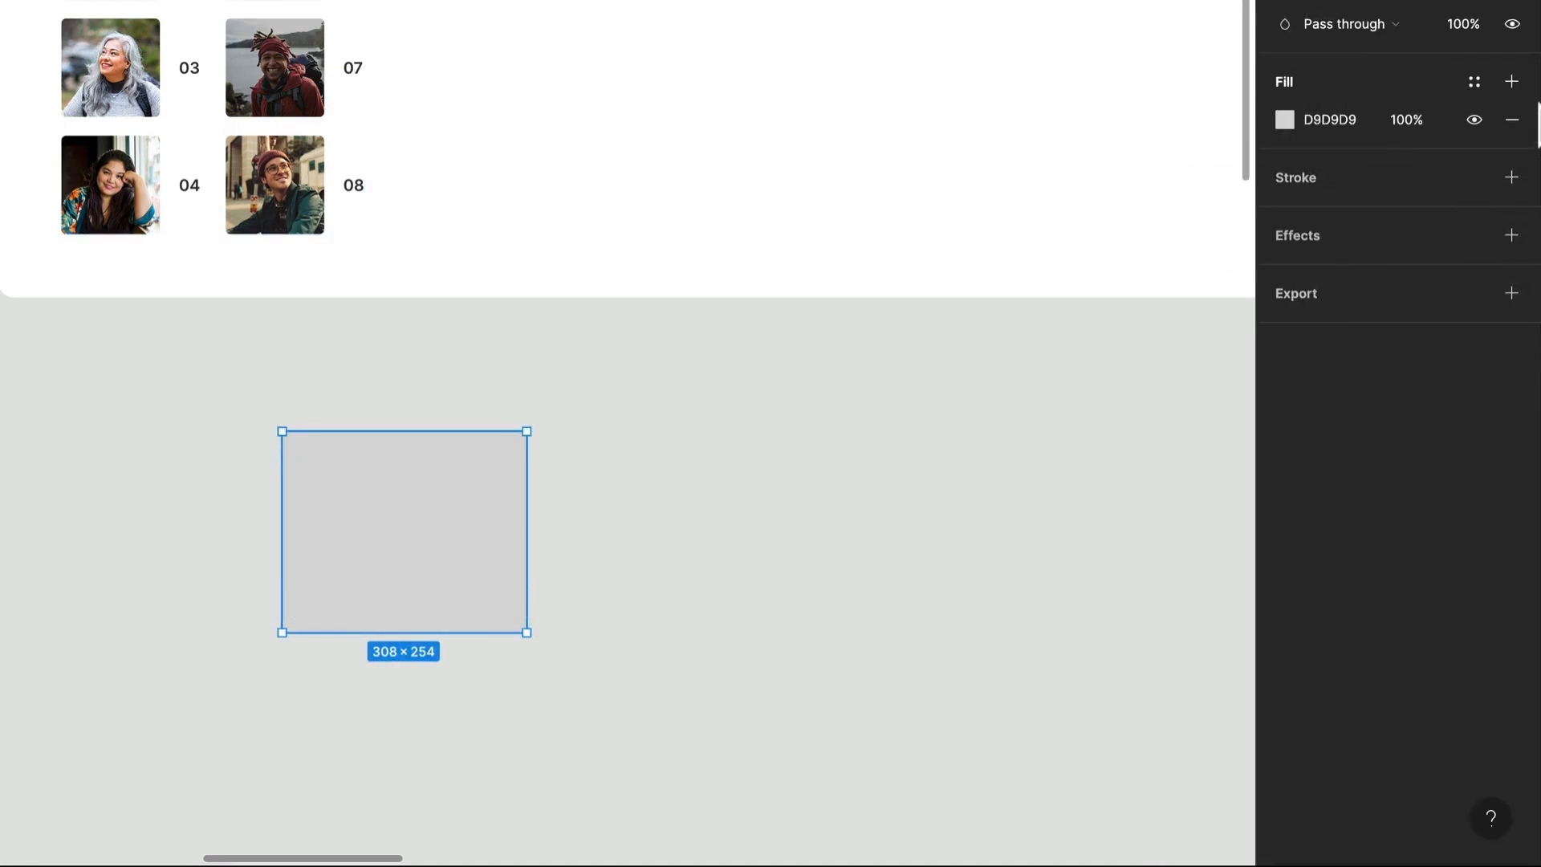
left_click(1484, 83)
scroll(1398, 392, "down", 10)
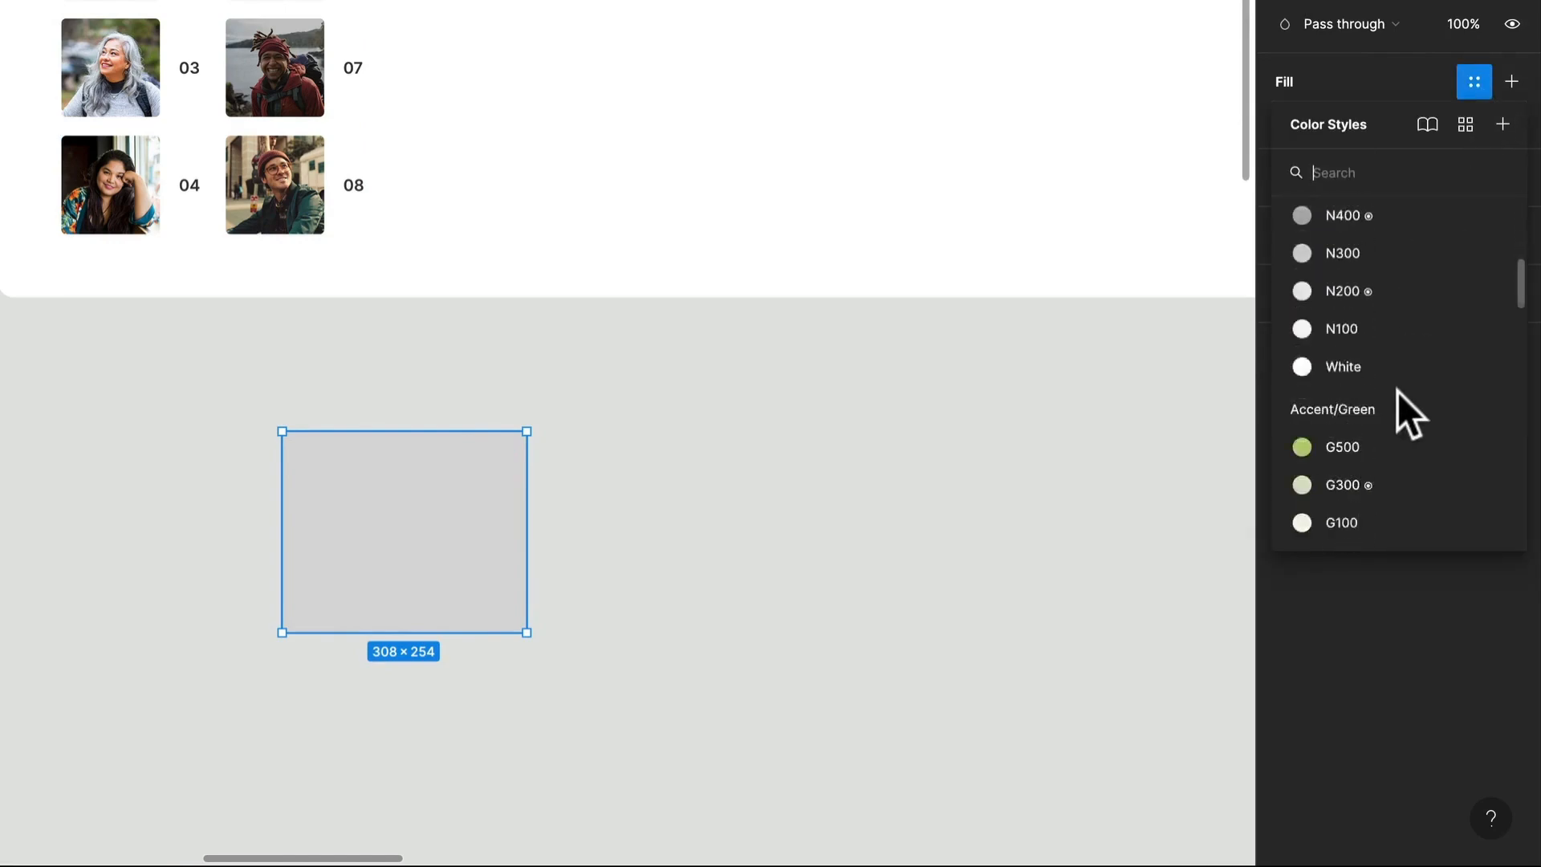
scroll(1398, 390, "down", 10)
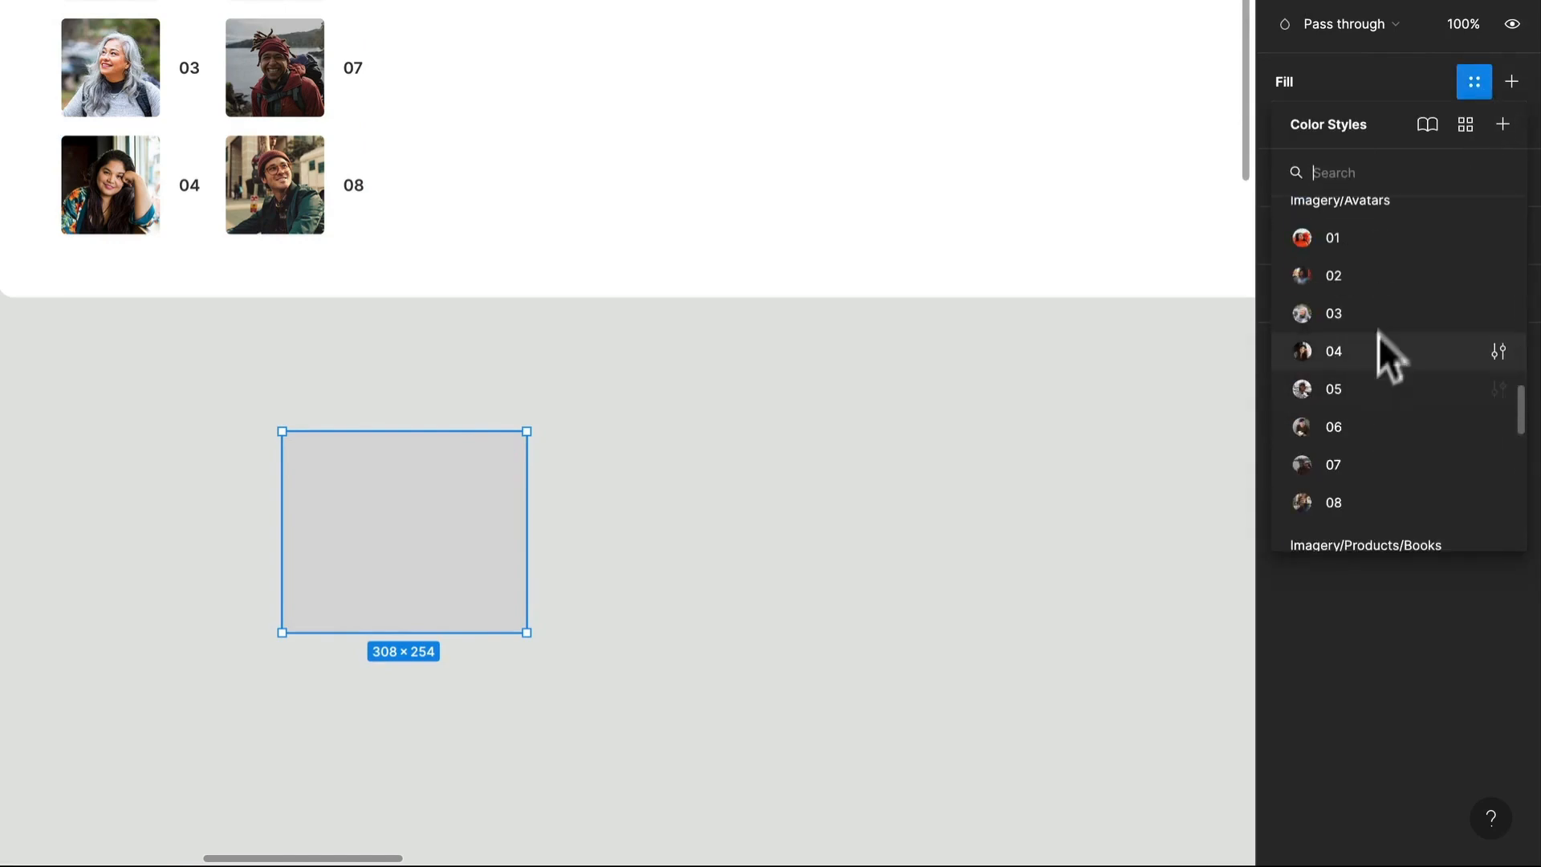
left_click(1396, 350)
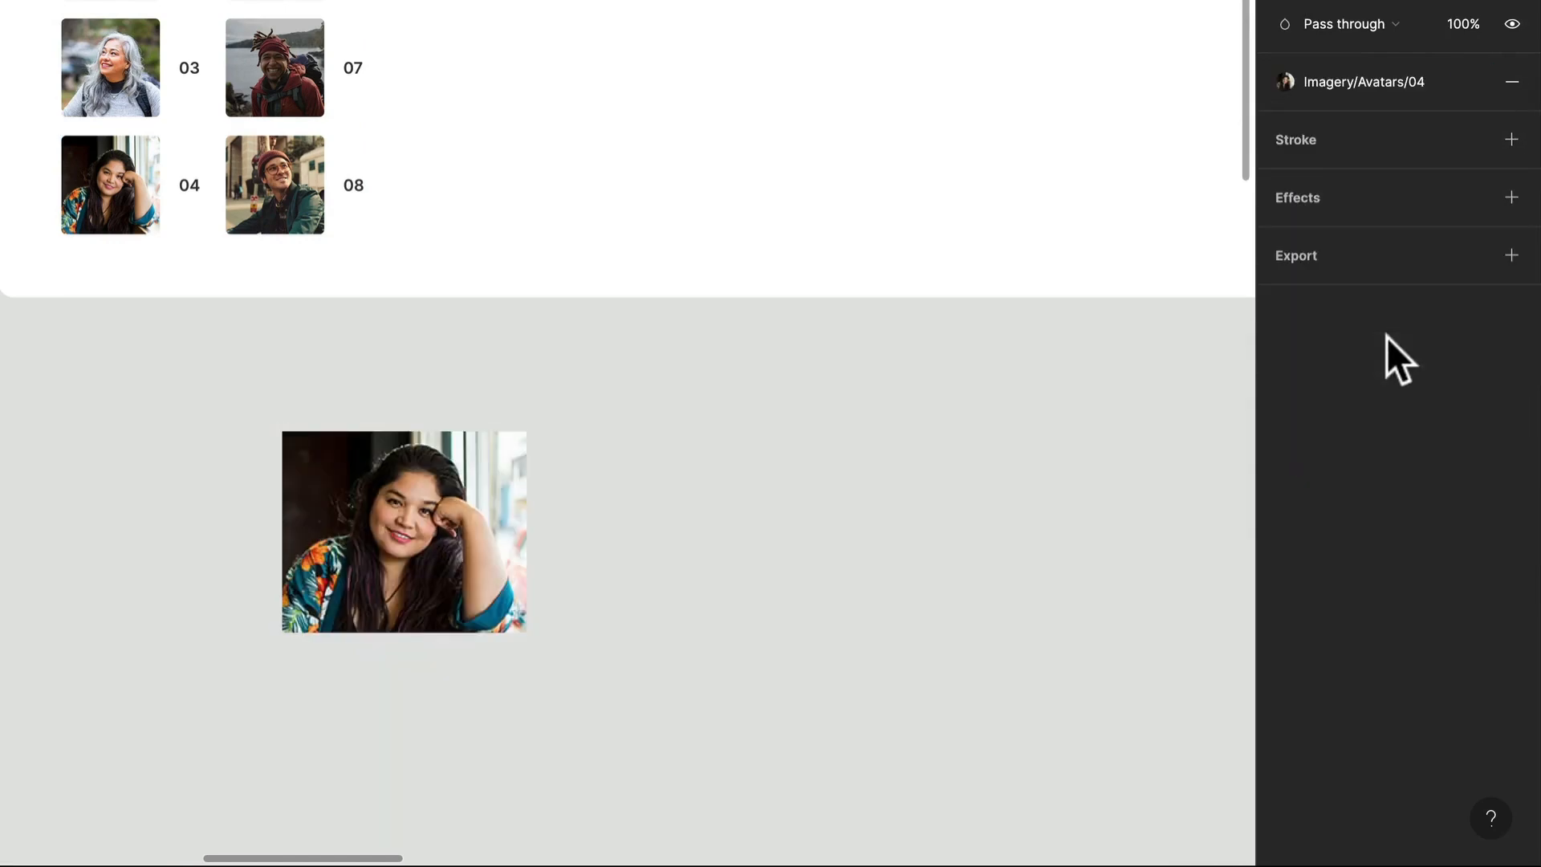
Try the Imagery/Products Fashion 02, Fashion 04 and an Electronics style as the rectangle's fill, and remove the rectangle.
left_click(1398, 86)
scroll(1403, 520, "down", 3)
left_click(1372, 435)
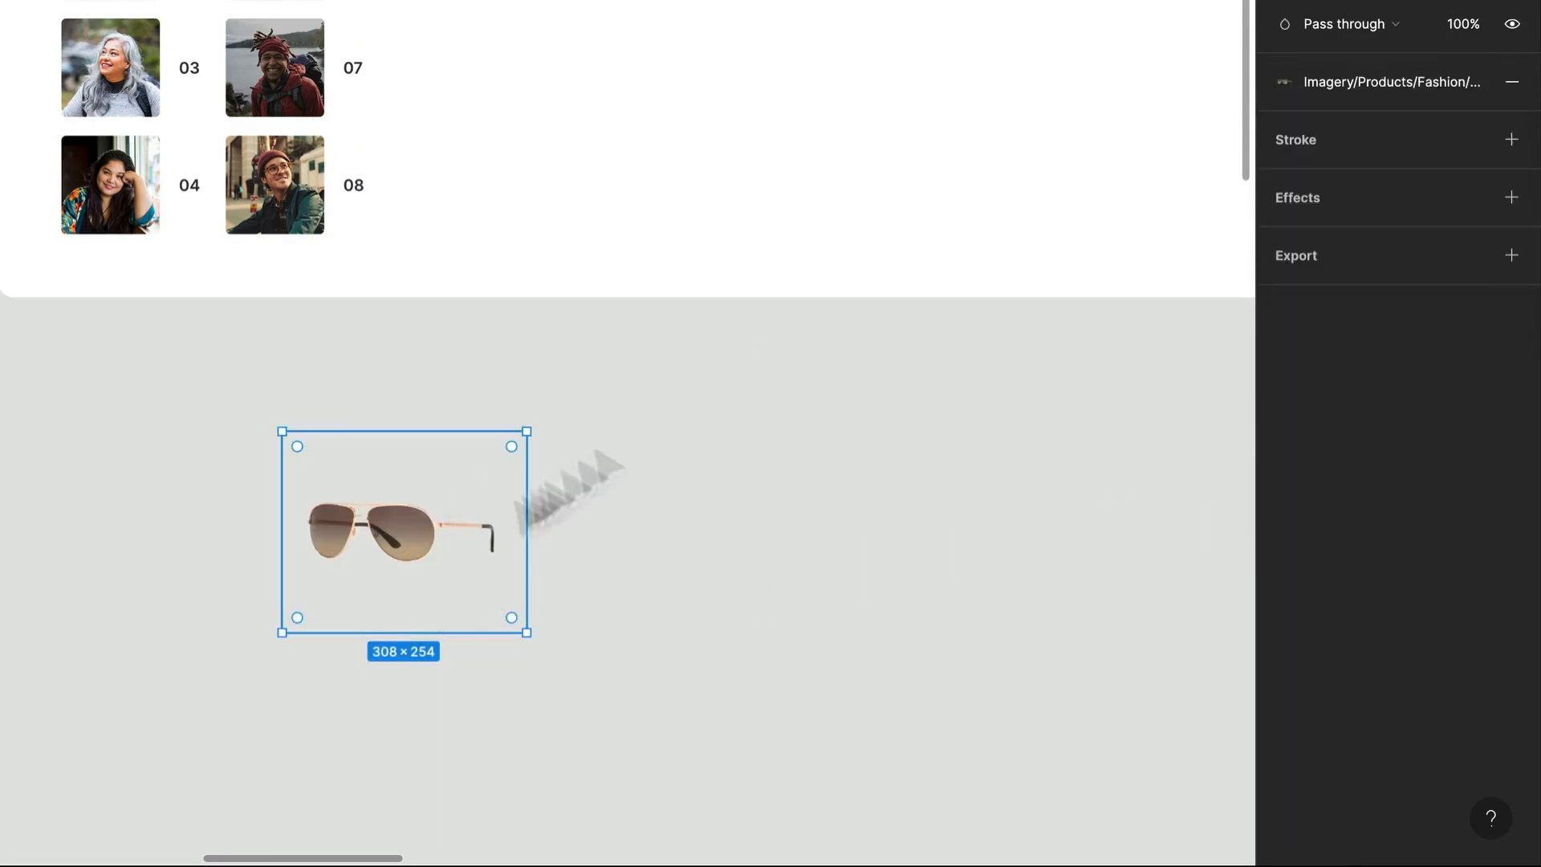
left_click(1375, 85)
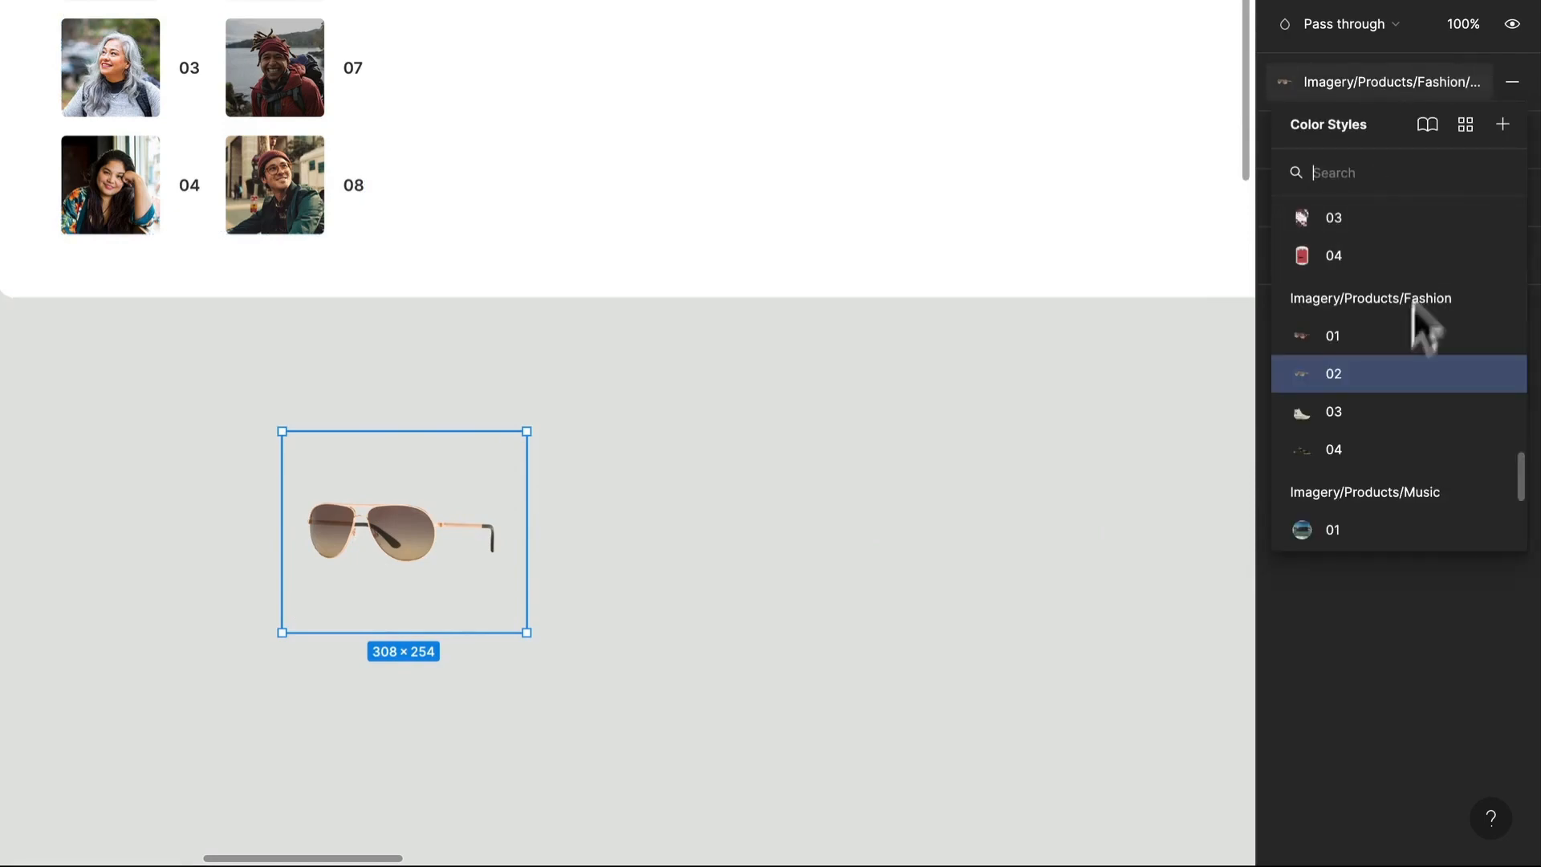
left_click(1385, 446)
left_click(1393, 83)
scroll(1410, 421, "down", 4)
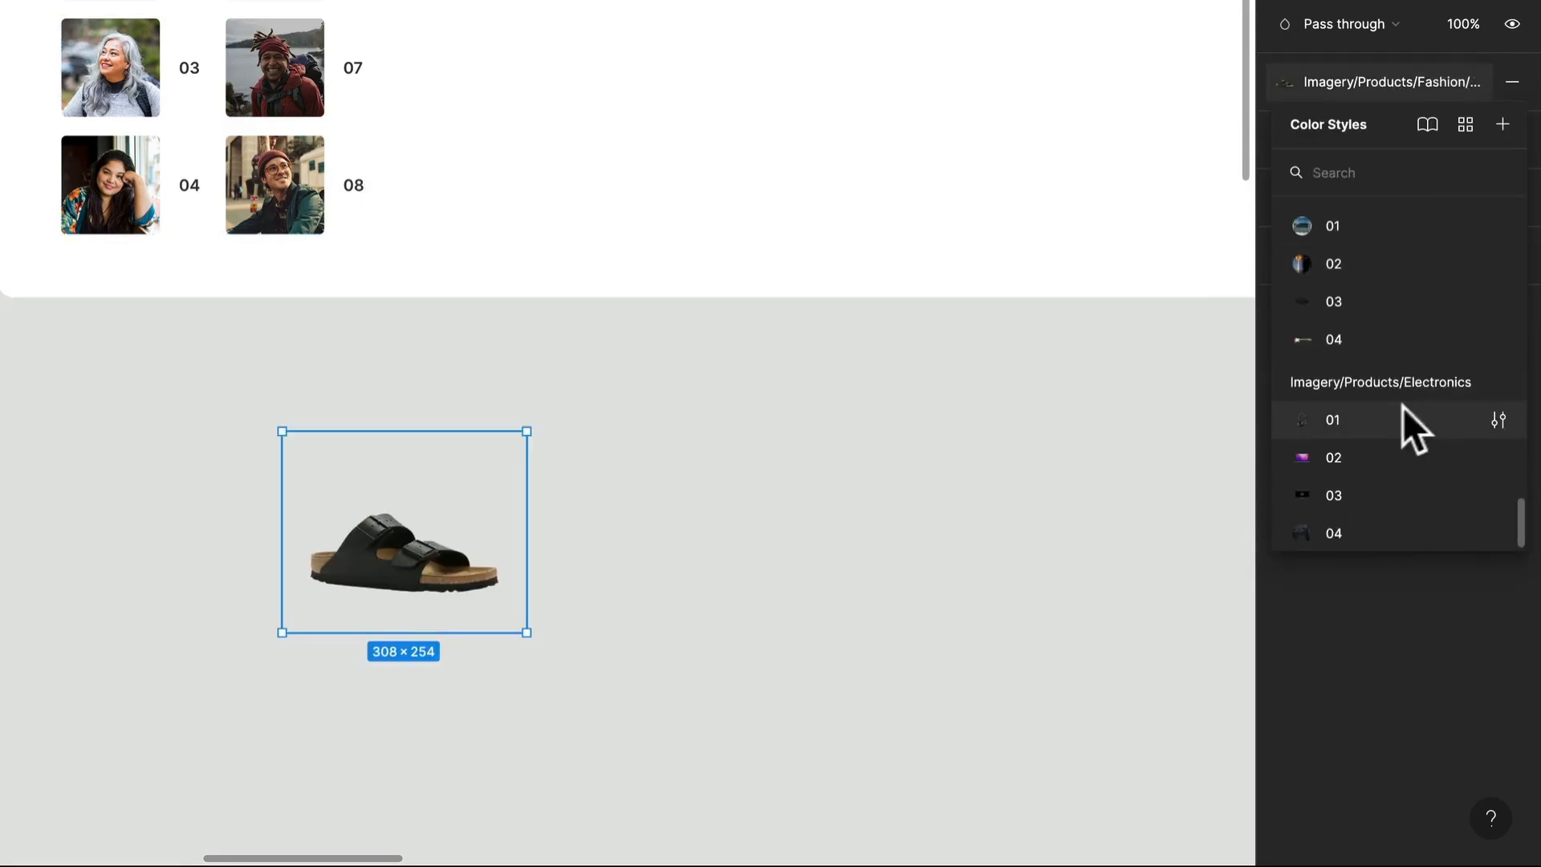
left_click(1385, 443)
key("Escape")
left_click(447, 585)
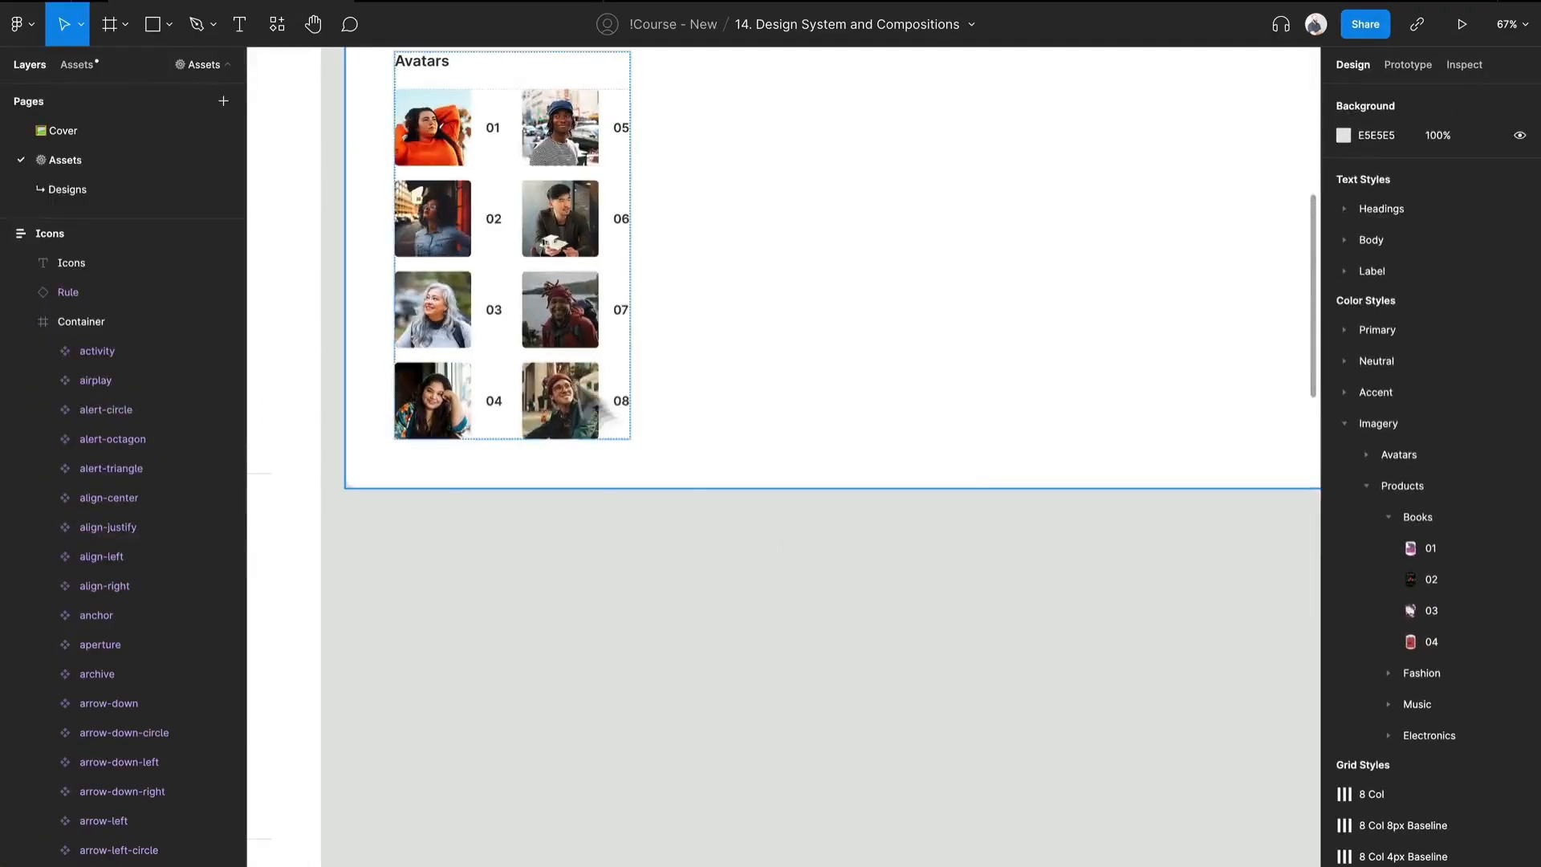
Examine the Icons frame beside Image Styles, including its full grid of interface icons up close.
scroll(677, 525, "down", 5)
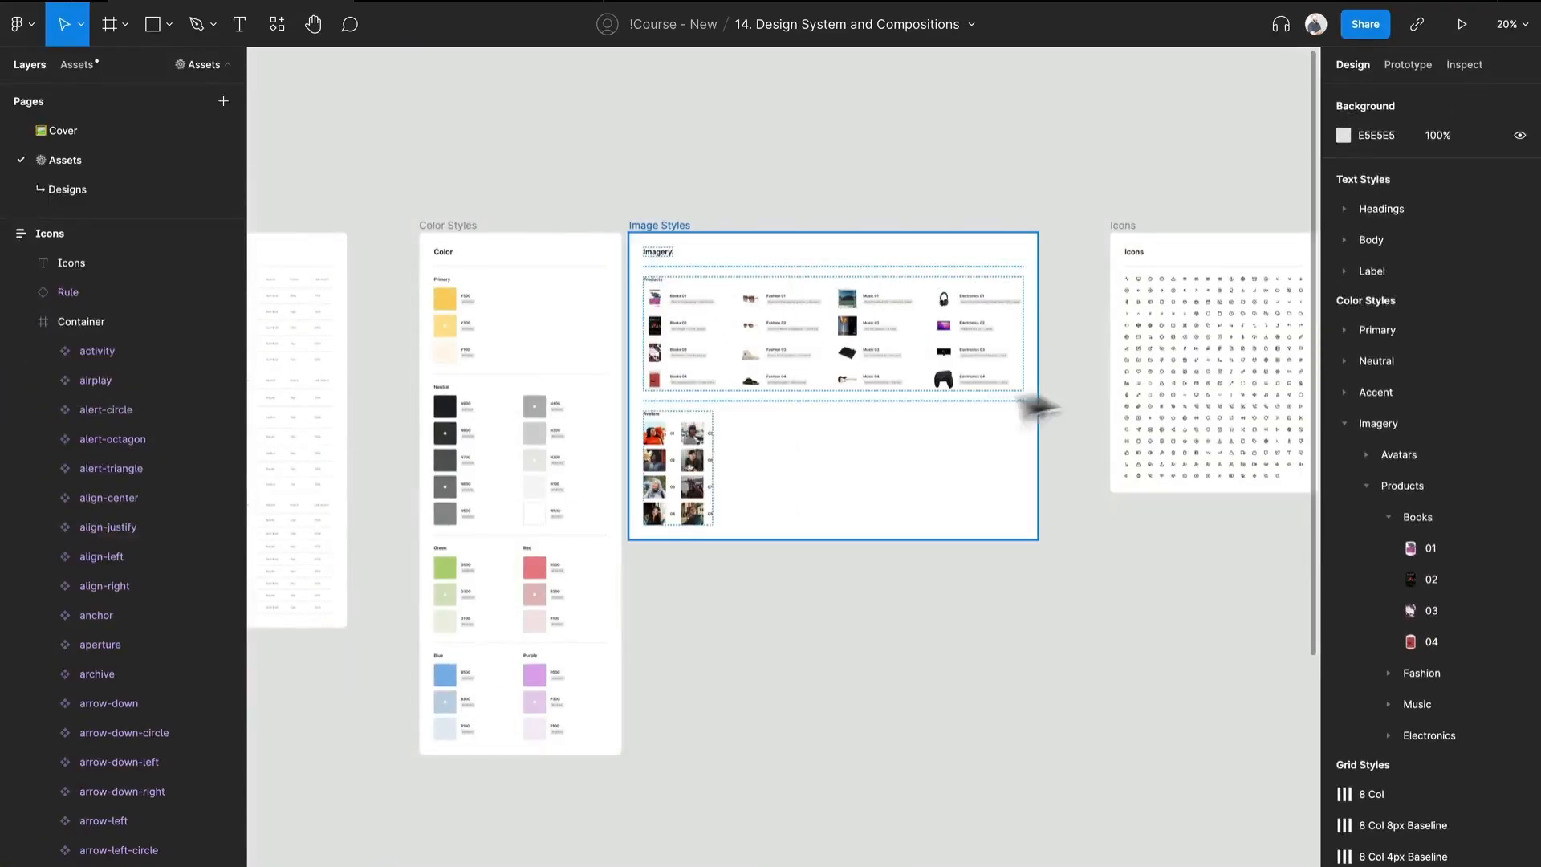
scroll(1079, 397, "up", 5)
left_click_drag(861, 545, 755, 610)
scroll(753, 610, "down", 1)
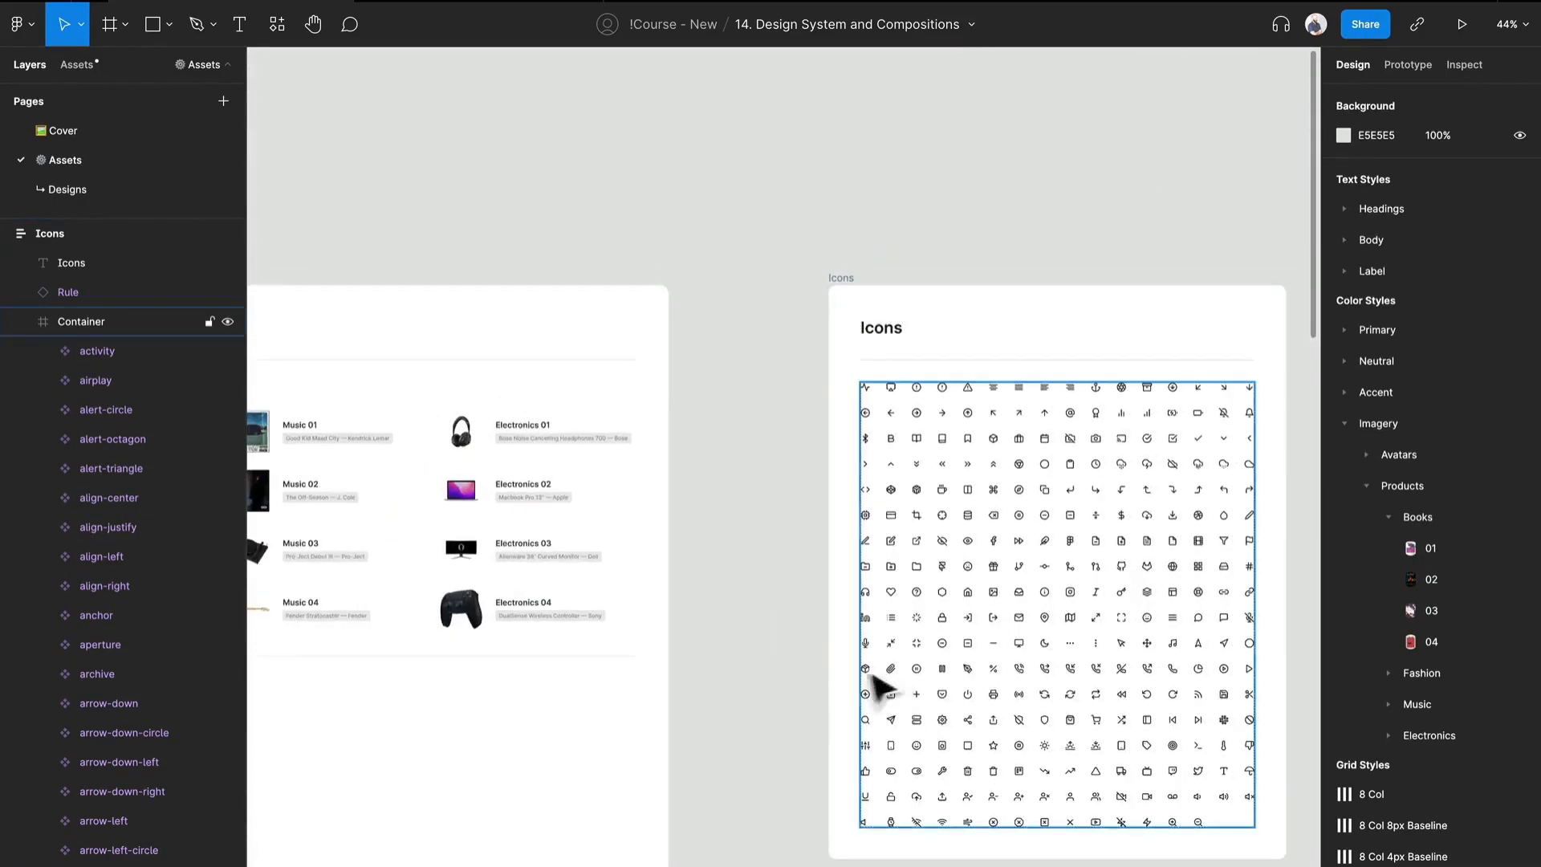
left_click_drag(880, 675, 581, 626)
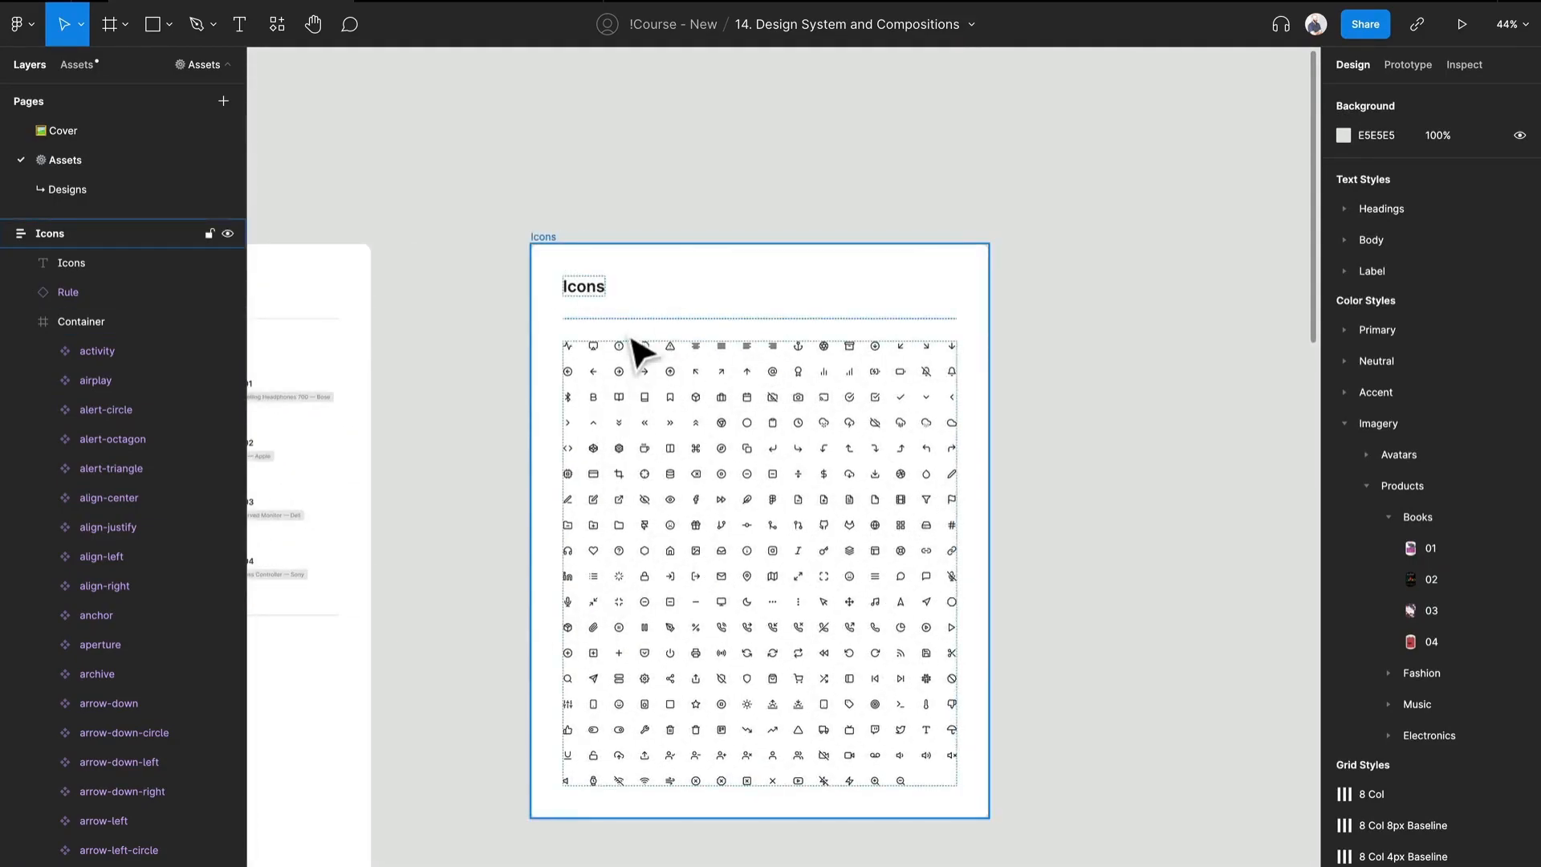
scroll(630, 348, "up", 1)
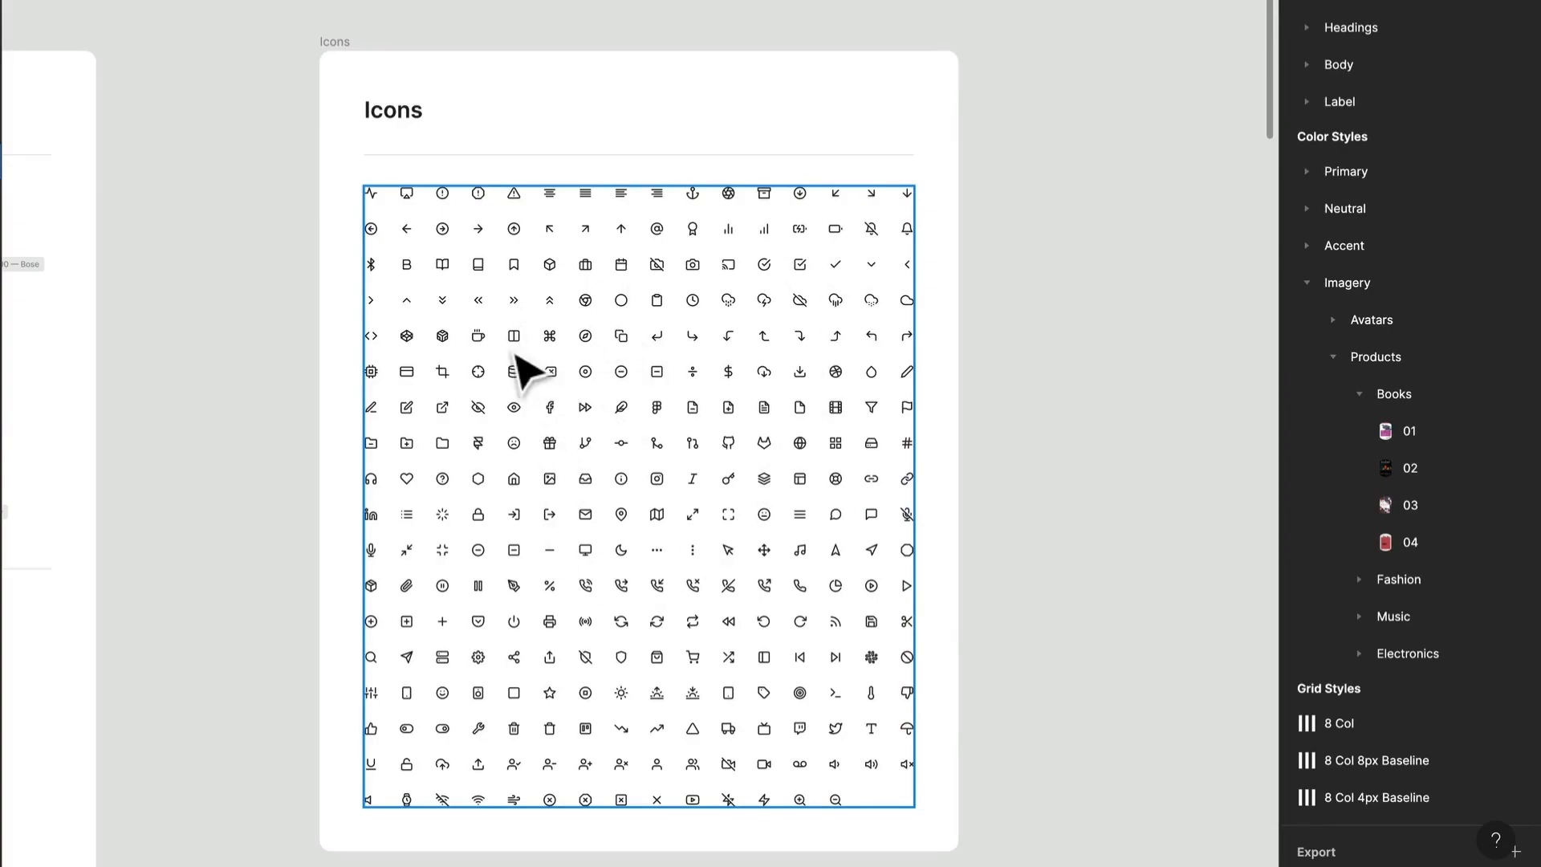
scroll(514, 332, "up", 2)
scroll(515, 332, "up", 3)
scroll(517, 337, "down", 1)
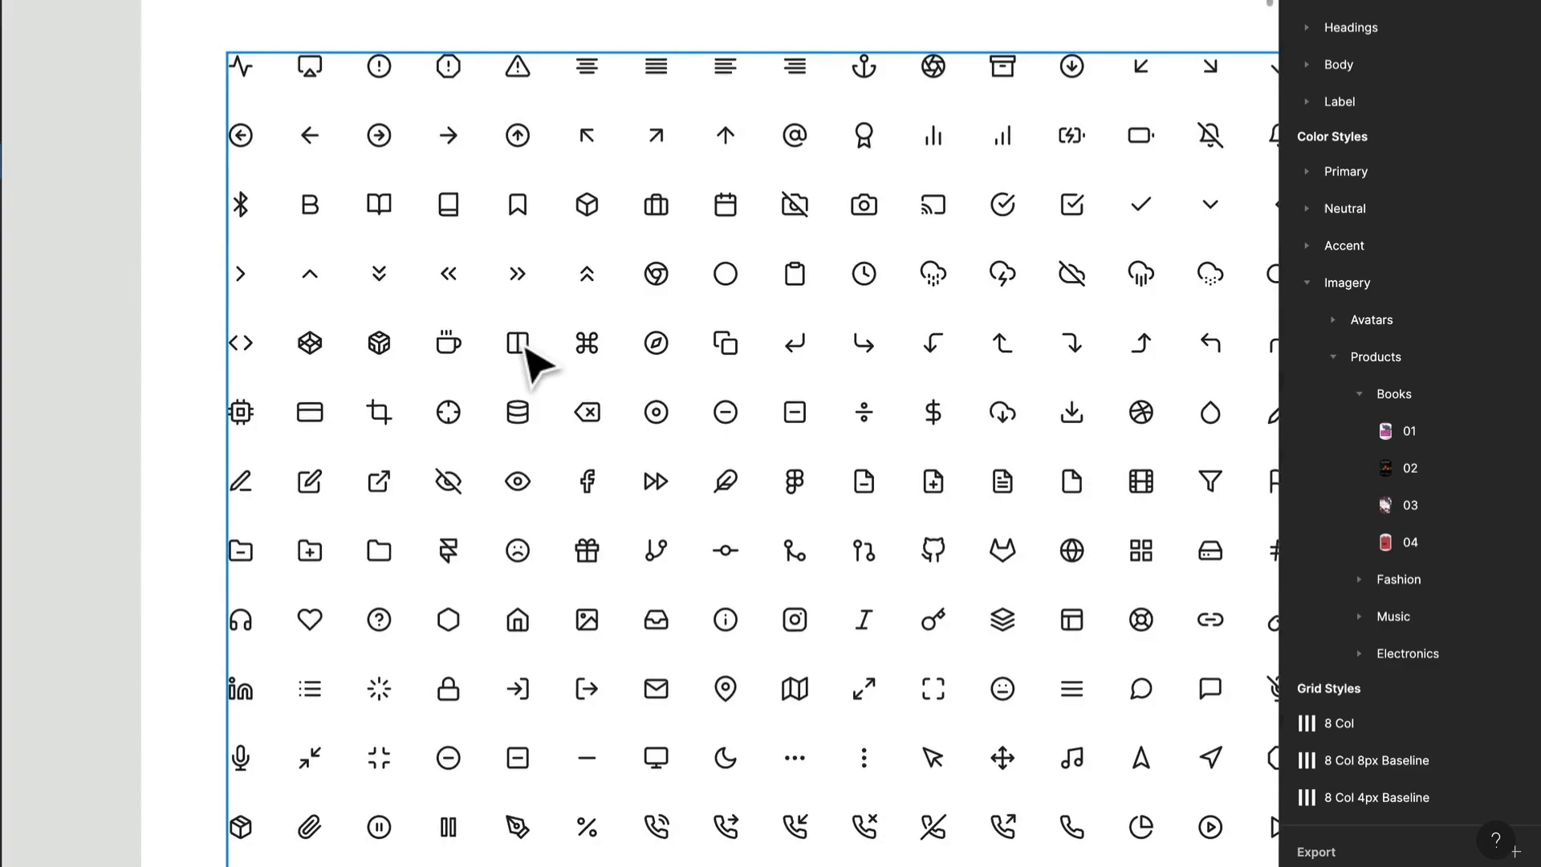
Inspect individual icon components in the grid, such as the command icon, and clear the selection.
left_click(525, 346)
double_click(524, 345)
left_click(592, 344)
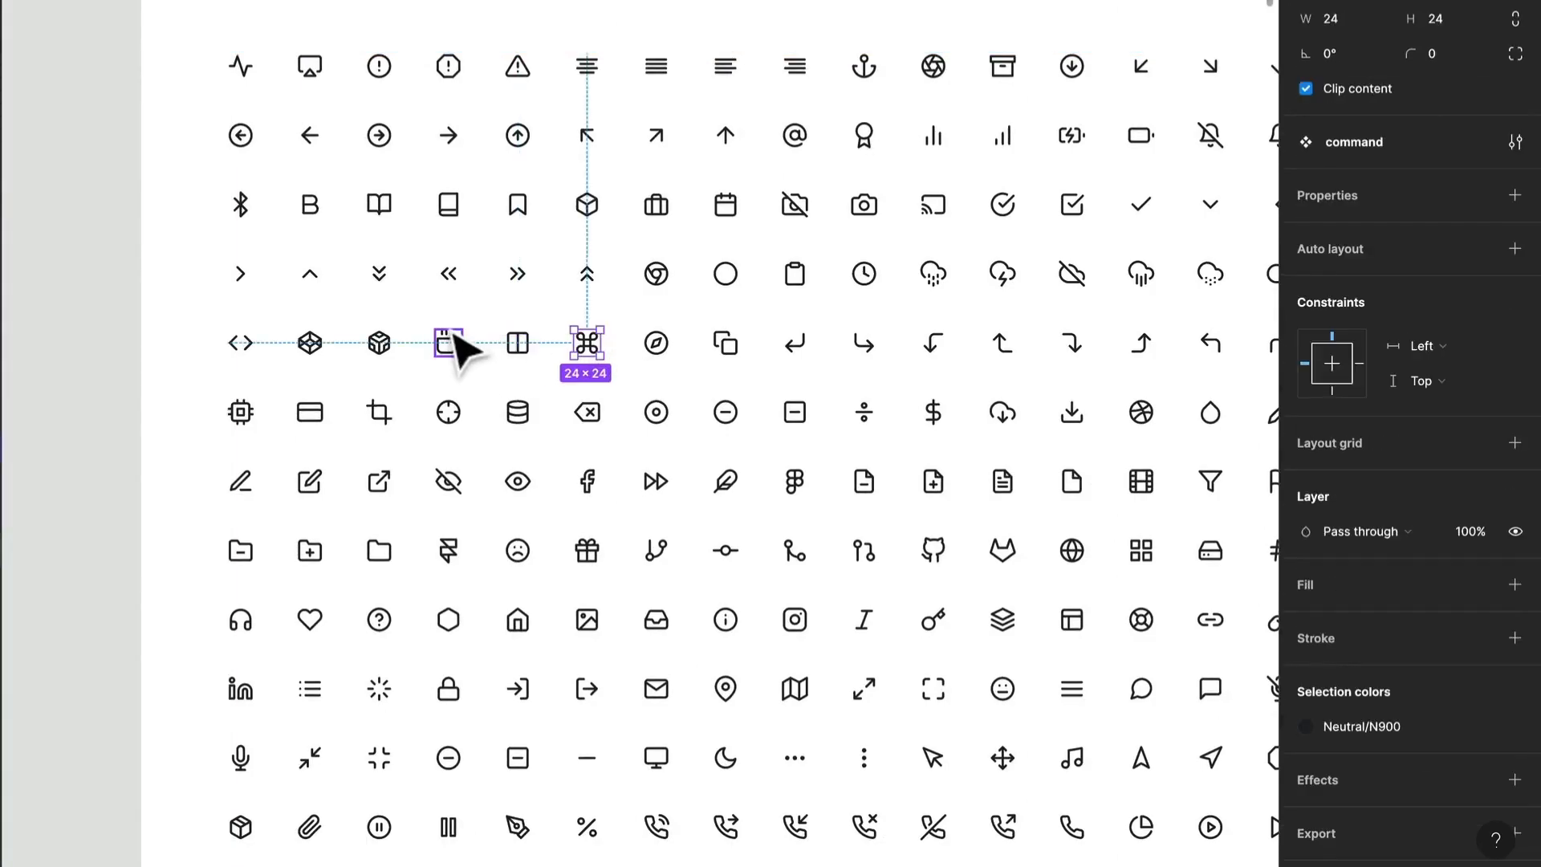
scroll(456, 327, "down", 2)
scroll(513, 321, "down", 5)
left_click(509, 200)
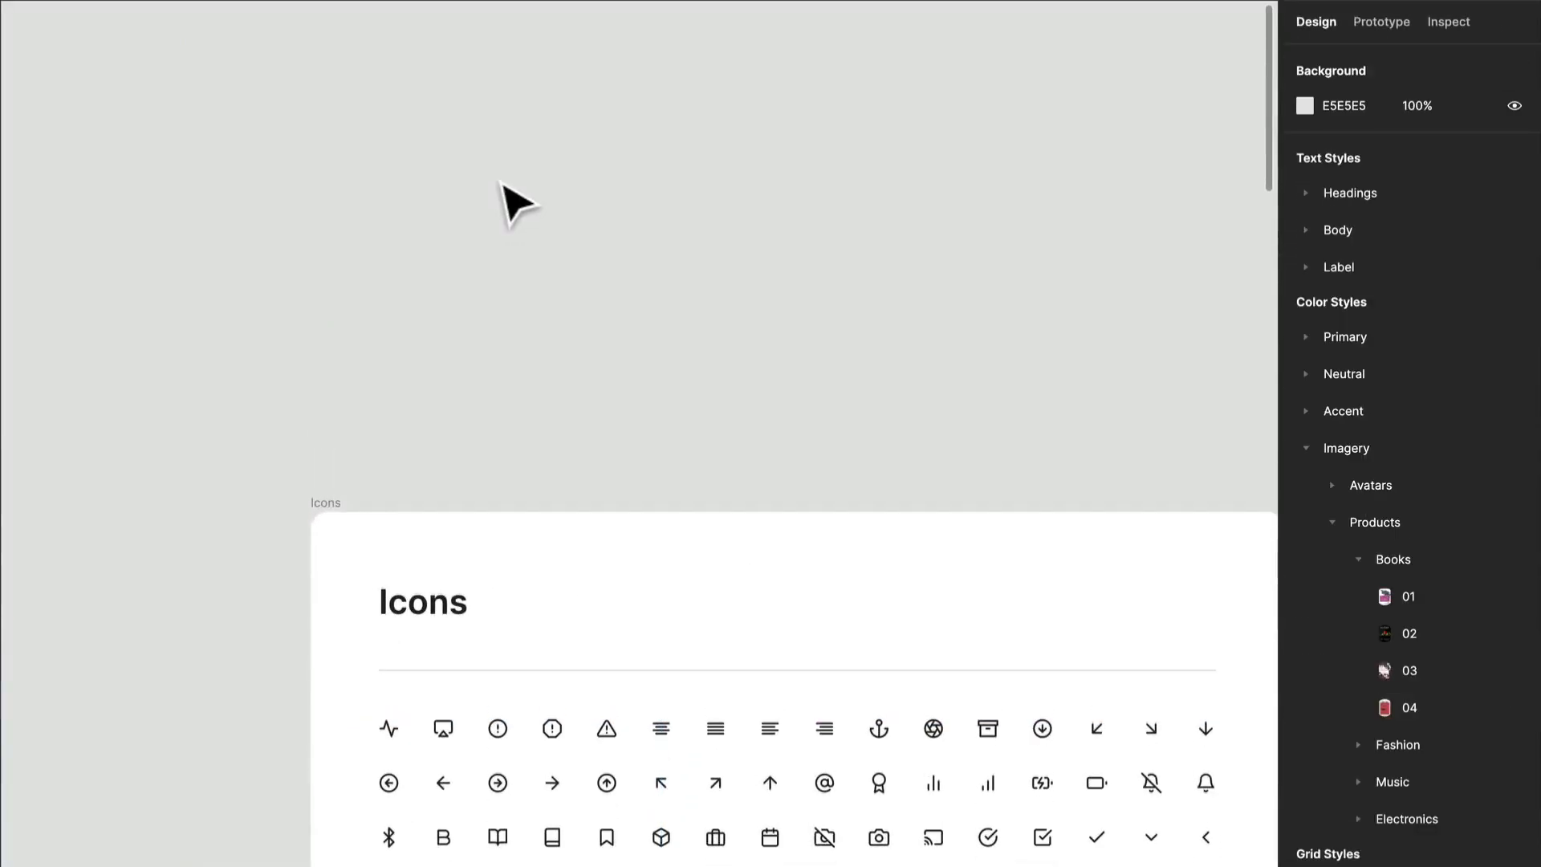
Try running the Material Design Icons plugin over the empty canvas above the Icons frame, and close it.
right_click(504, 175)
mouse_move(678, 365)
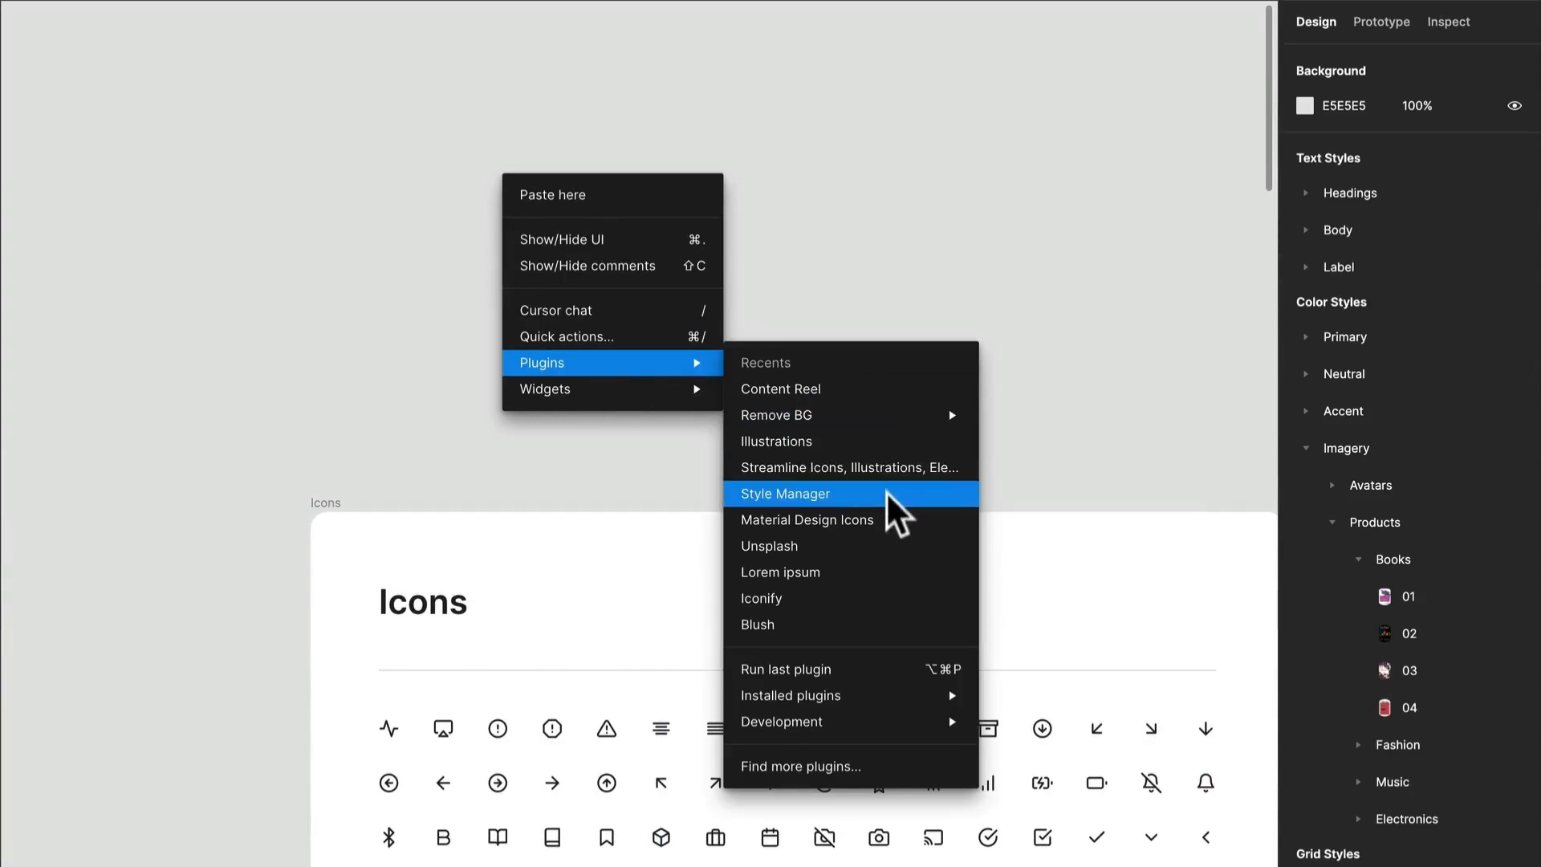
left_click(886, 518)
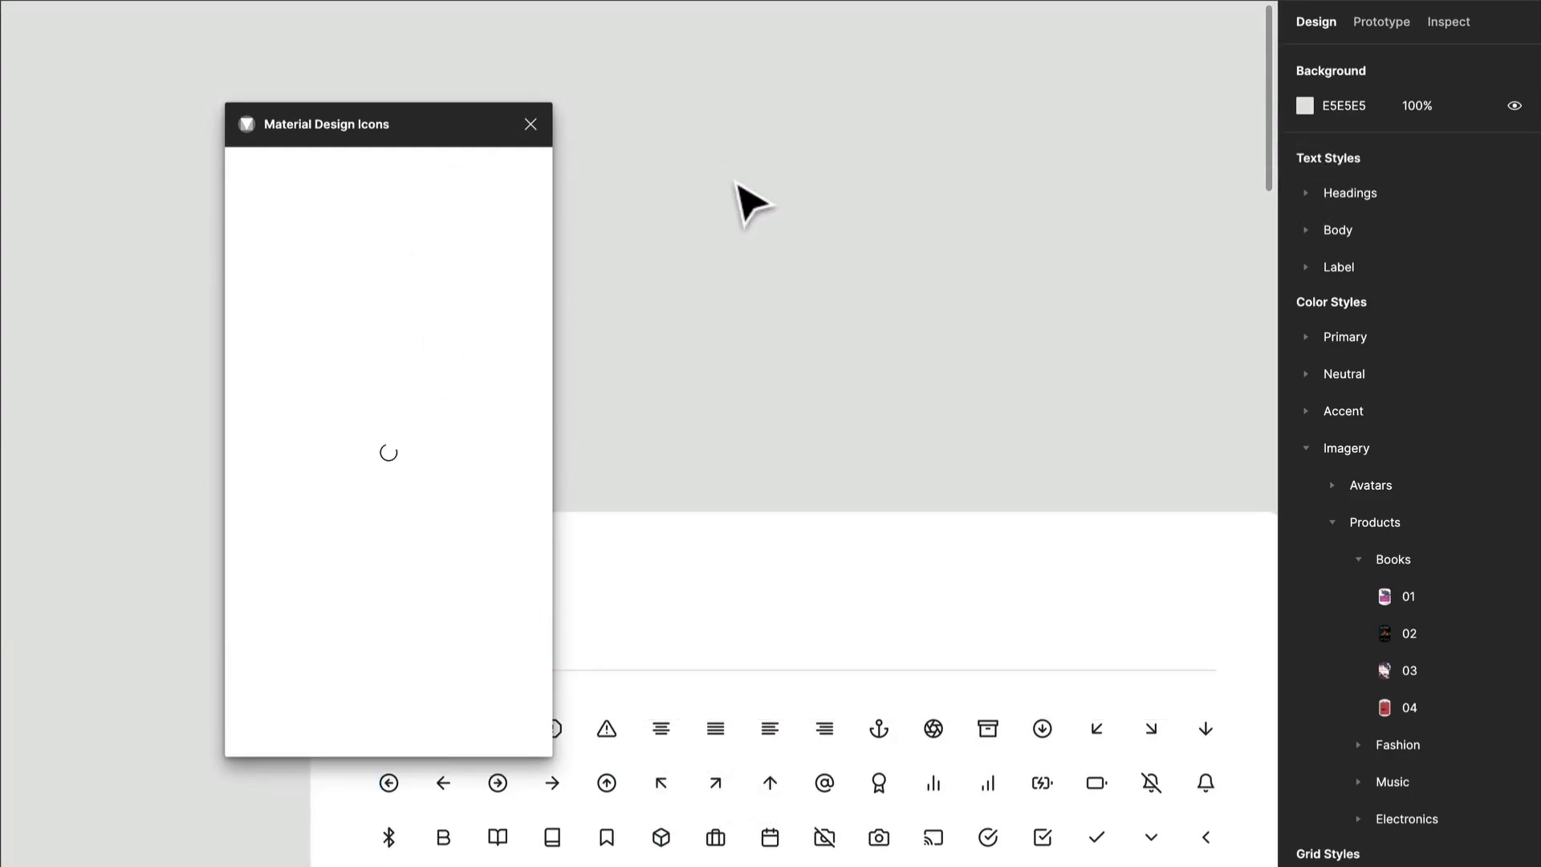
left_click(530, 124)
Run the Streamline Icons, Illustrations, Elements and Emoji plugin and open its Core Line - Free icon set.
right_click(683, 203)
mouse_move(772, 391)
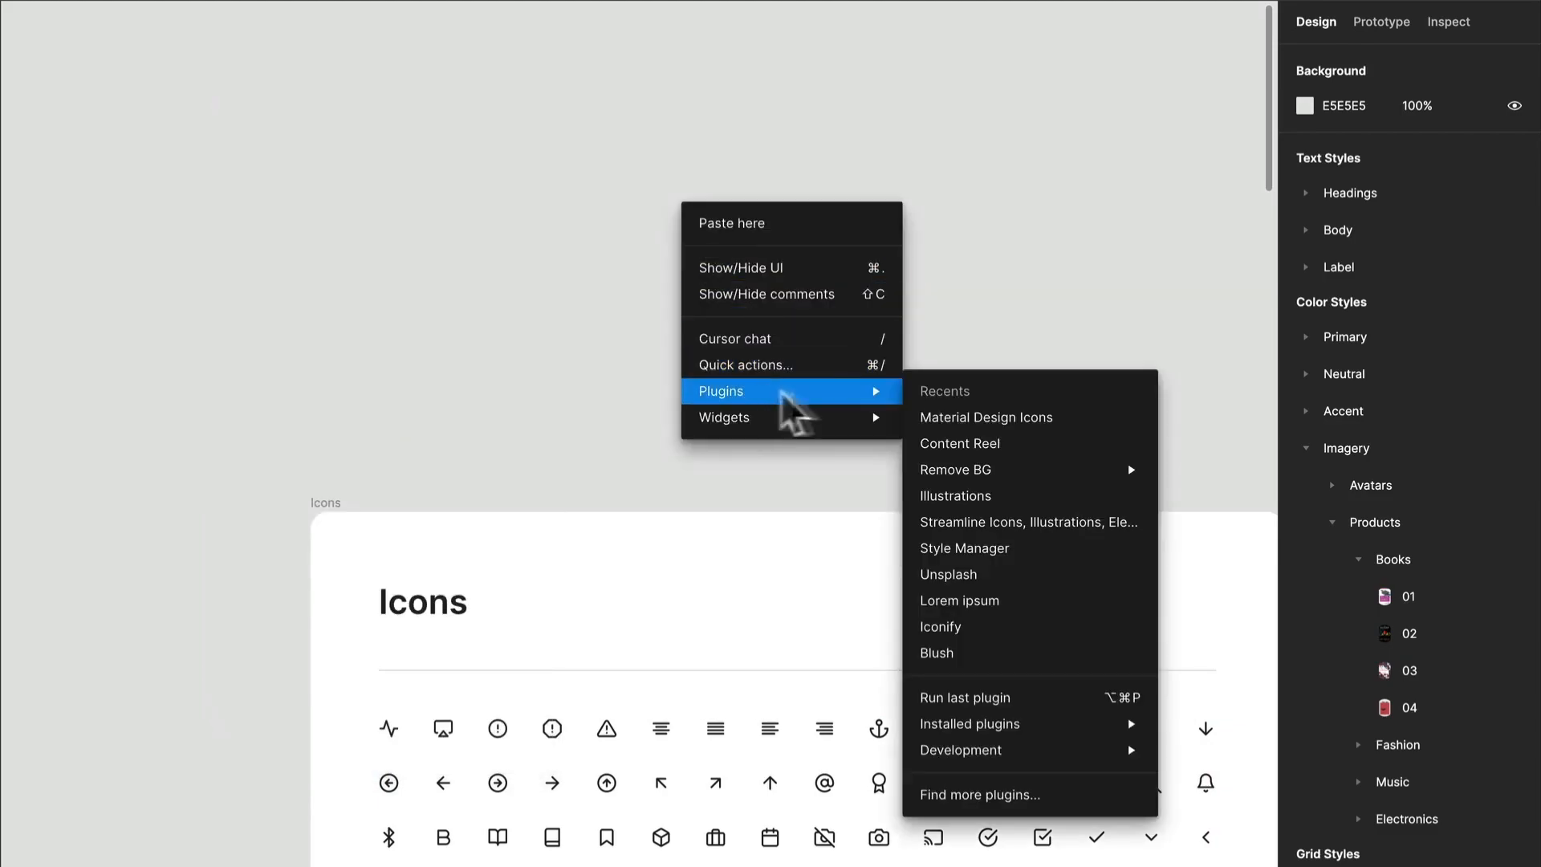
left_click(1056, 523)
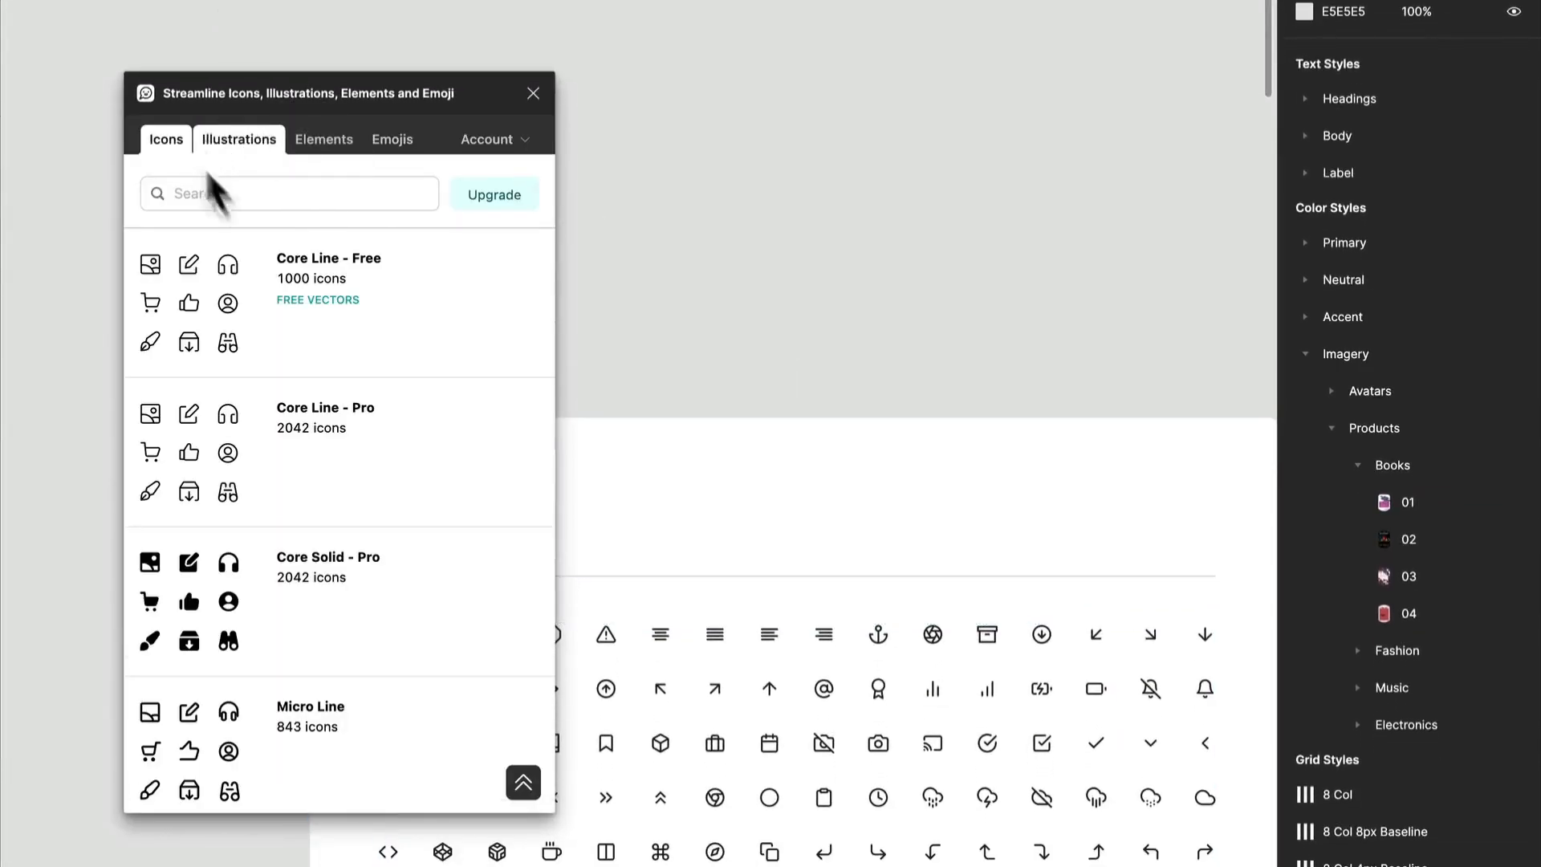
left_click(214, 297)
Try the scissors icon with its frame resized to about 239 × 239, and delete it after setting the plugin's icon size to 24 px.
left_click_drag(310, 349, 742, 0)
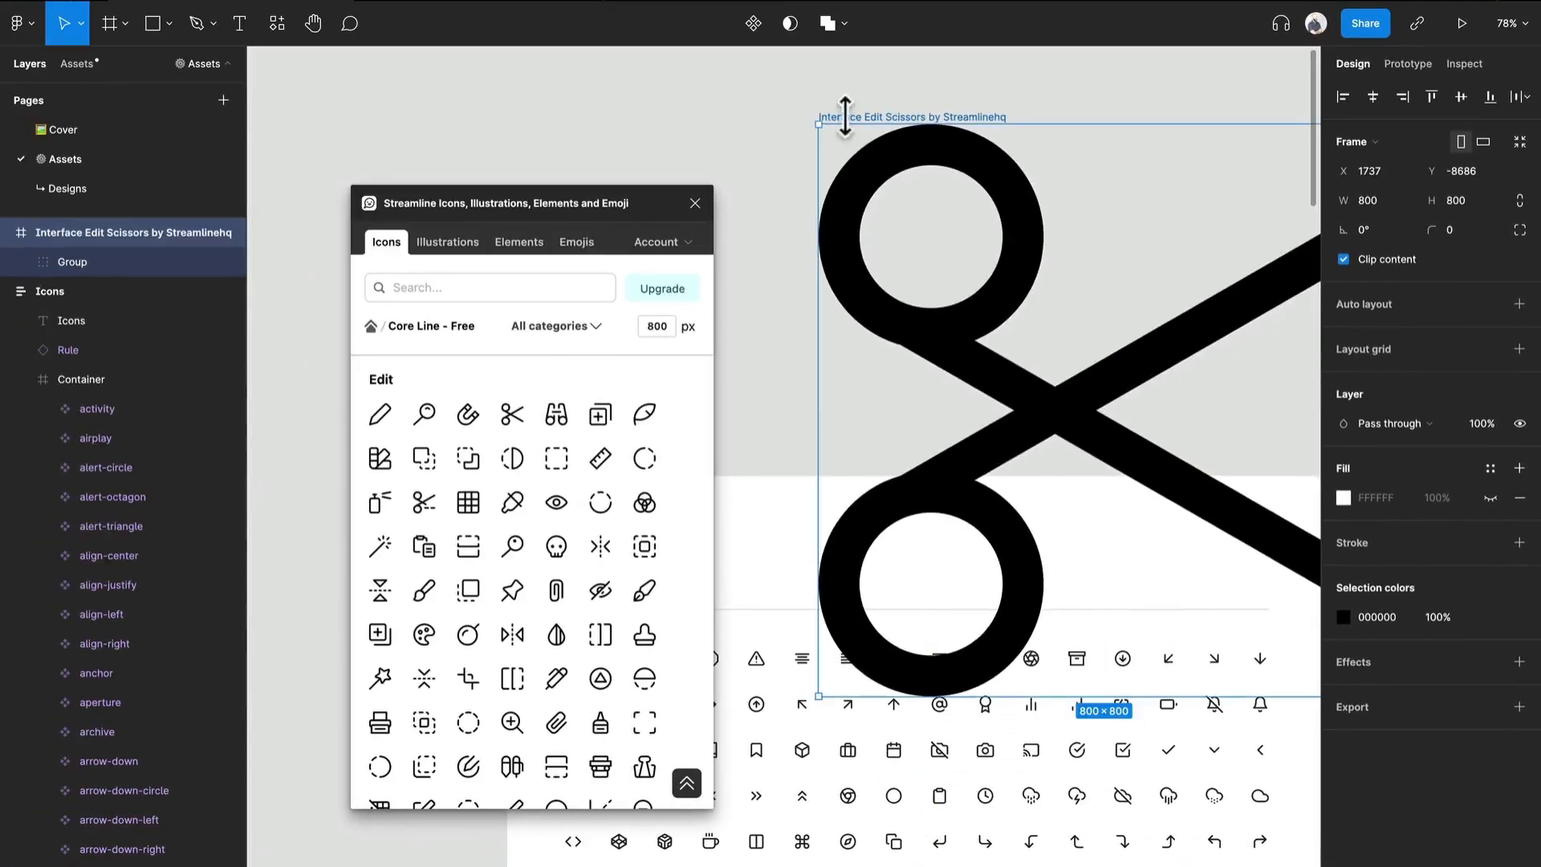
left_click_drag(813, 130, 1014, 305)
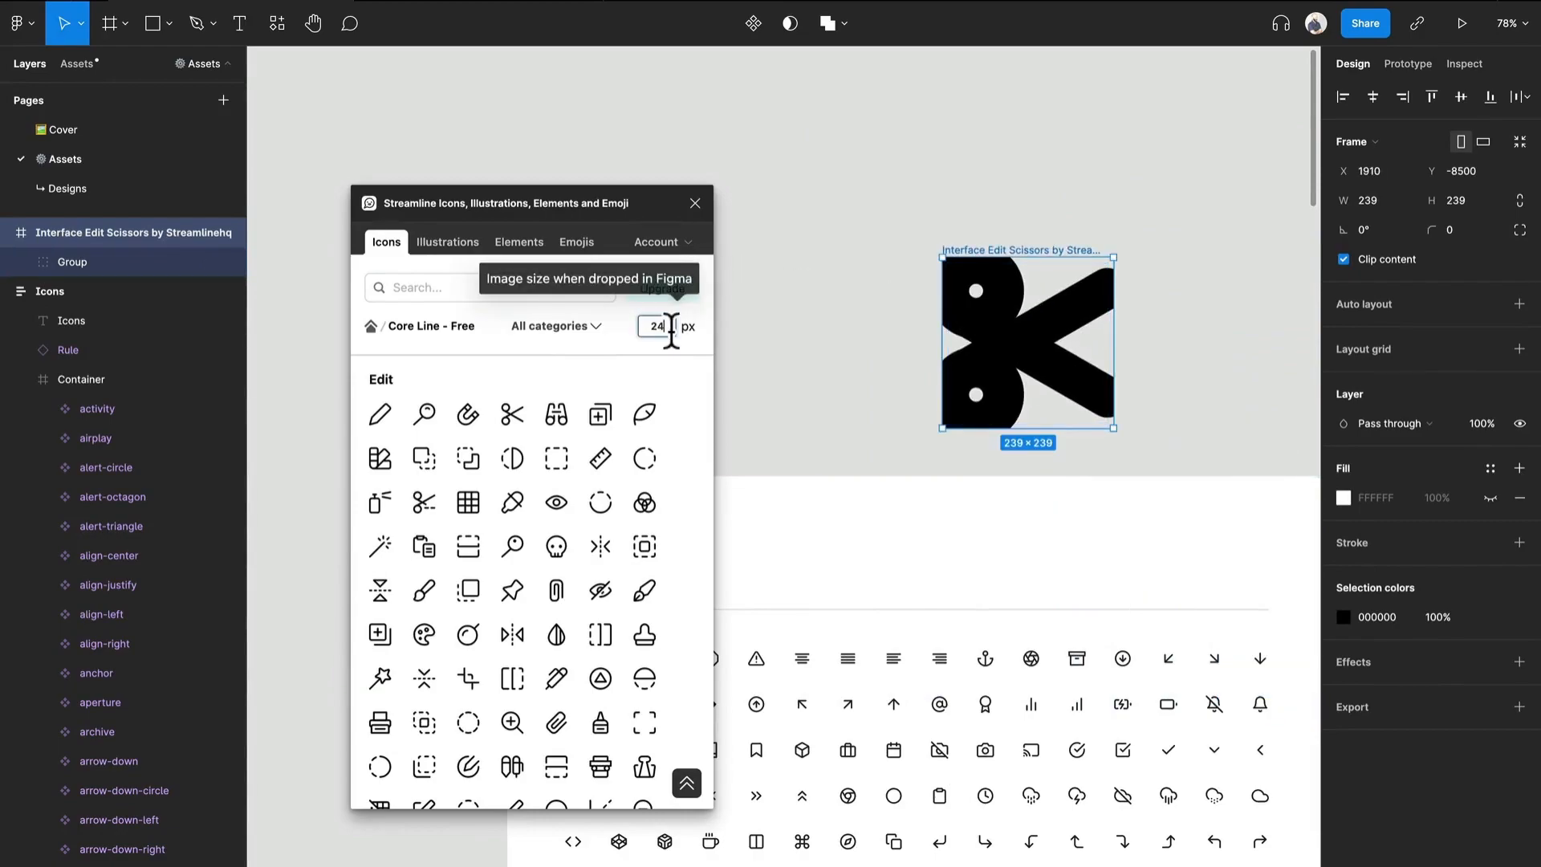
left_click(879, 205)
left_click(983, 247)
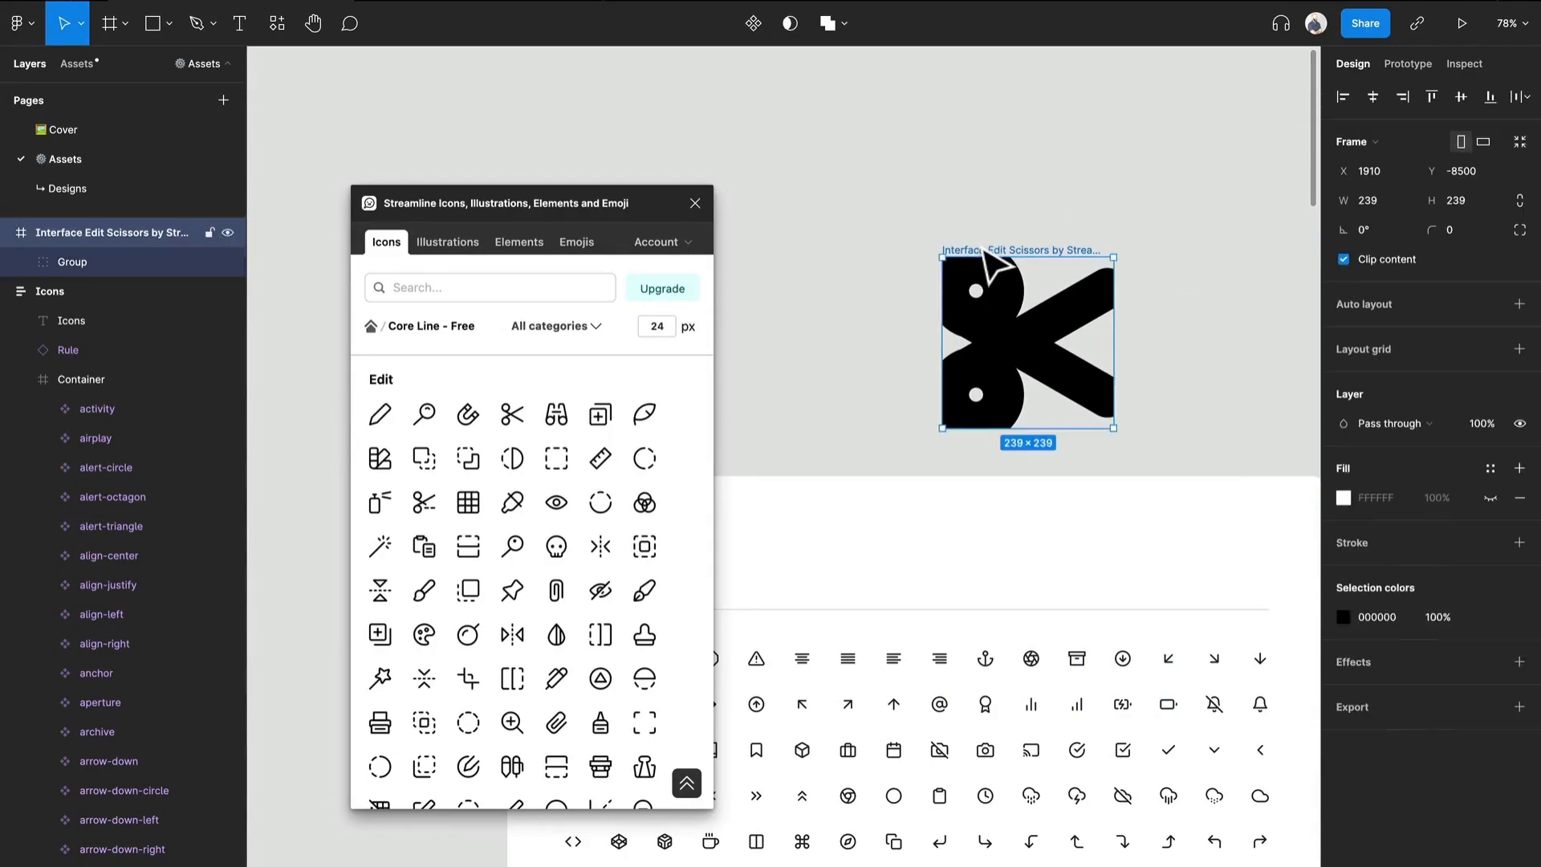
key("Delete")
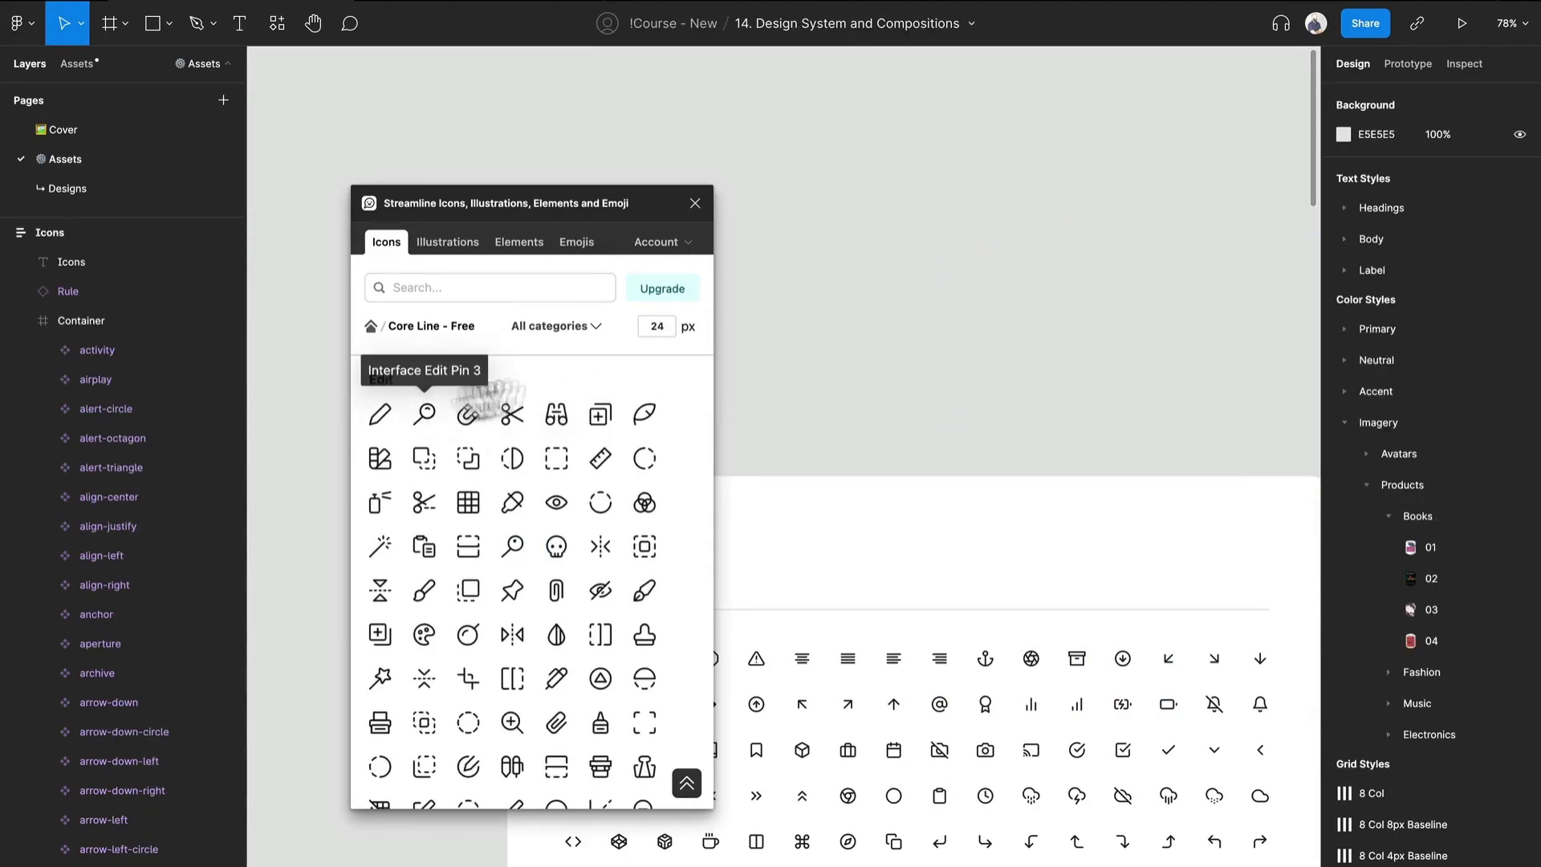
Add the Interface Edit Pin 3 and Interface Edit View icons at 24 px to the empty canvas above the Icons frame.
left_click(426, 408)
left_click_drag(778, 465, 781, 241)
scroll(781, 241, "up", 5)
scroll(790, 255, "left", 2)
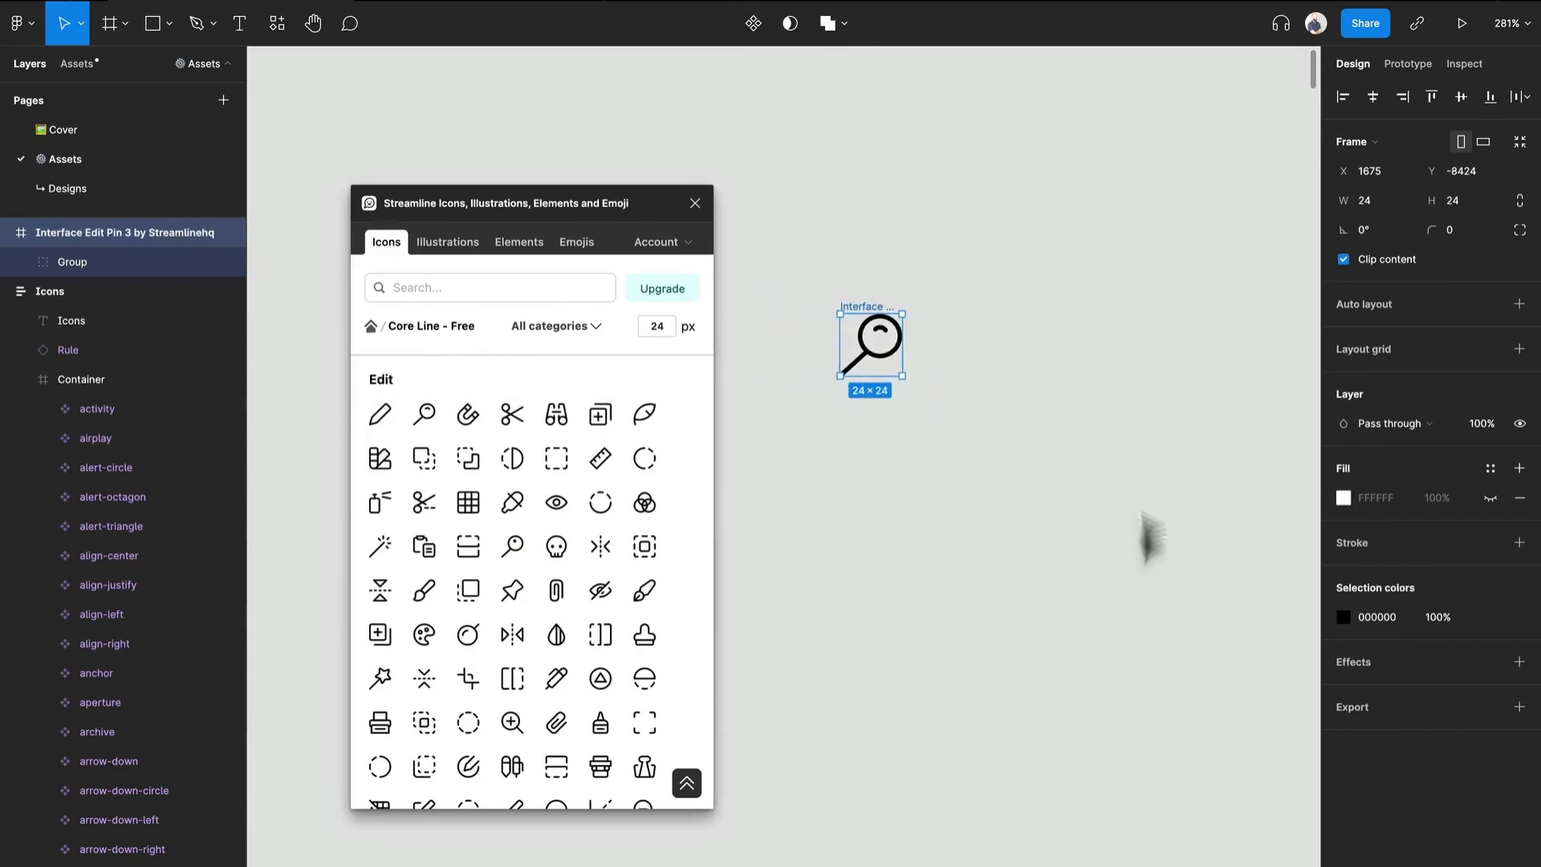
left_click(827, 536)
left_click(558, 504)
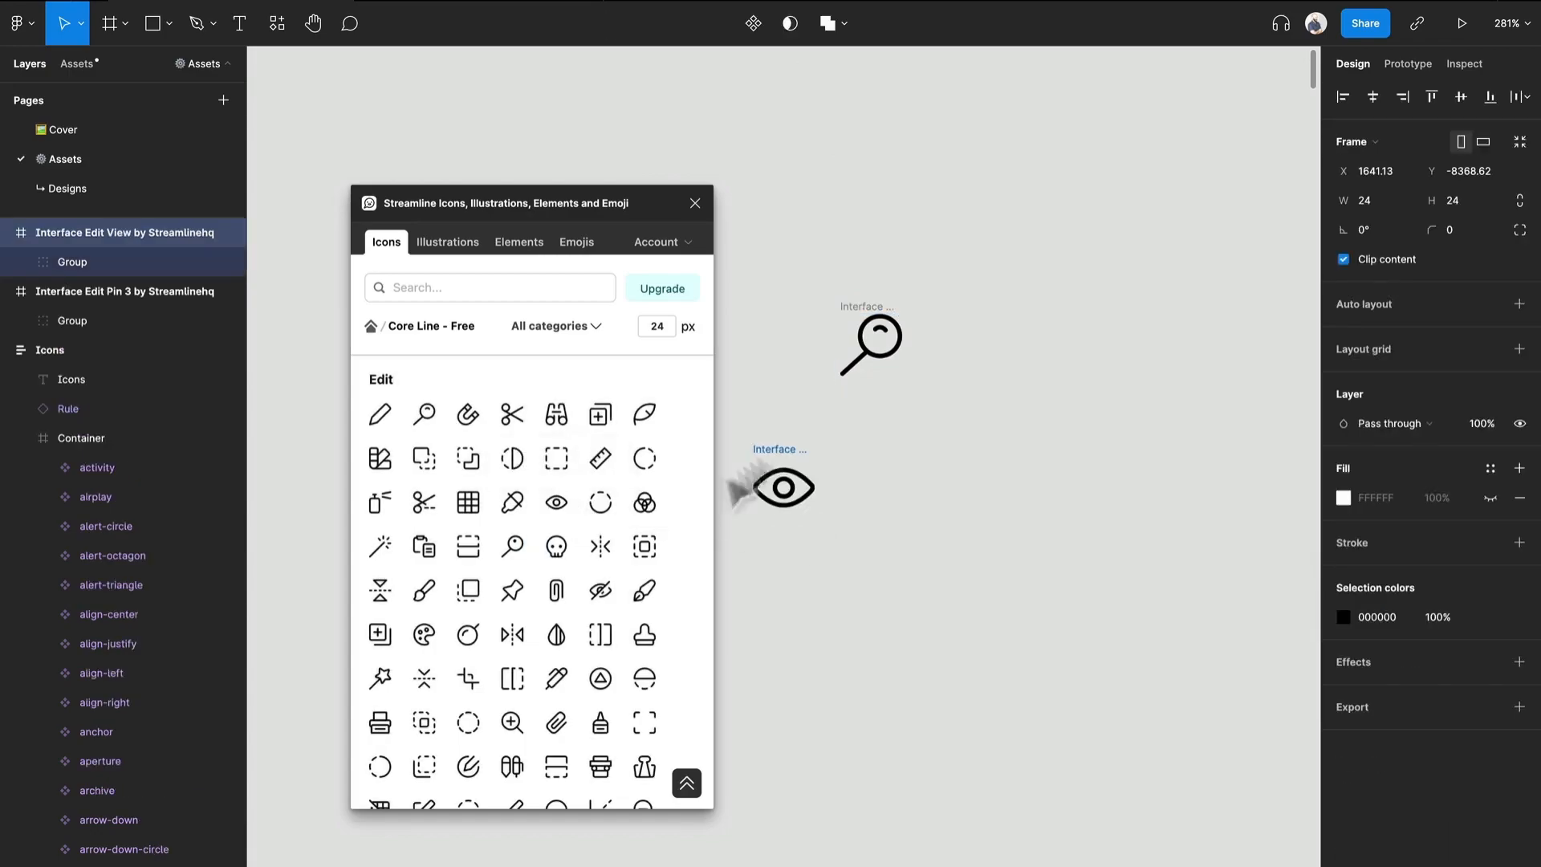
Try turning the eye and pin icons into separate components, with the pin icon placed beside the eye icon.
left_click_drag(734, 248, 1042, 595)
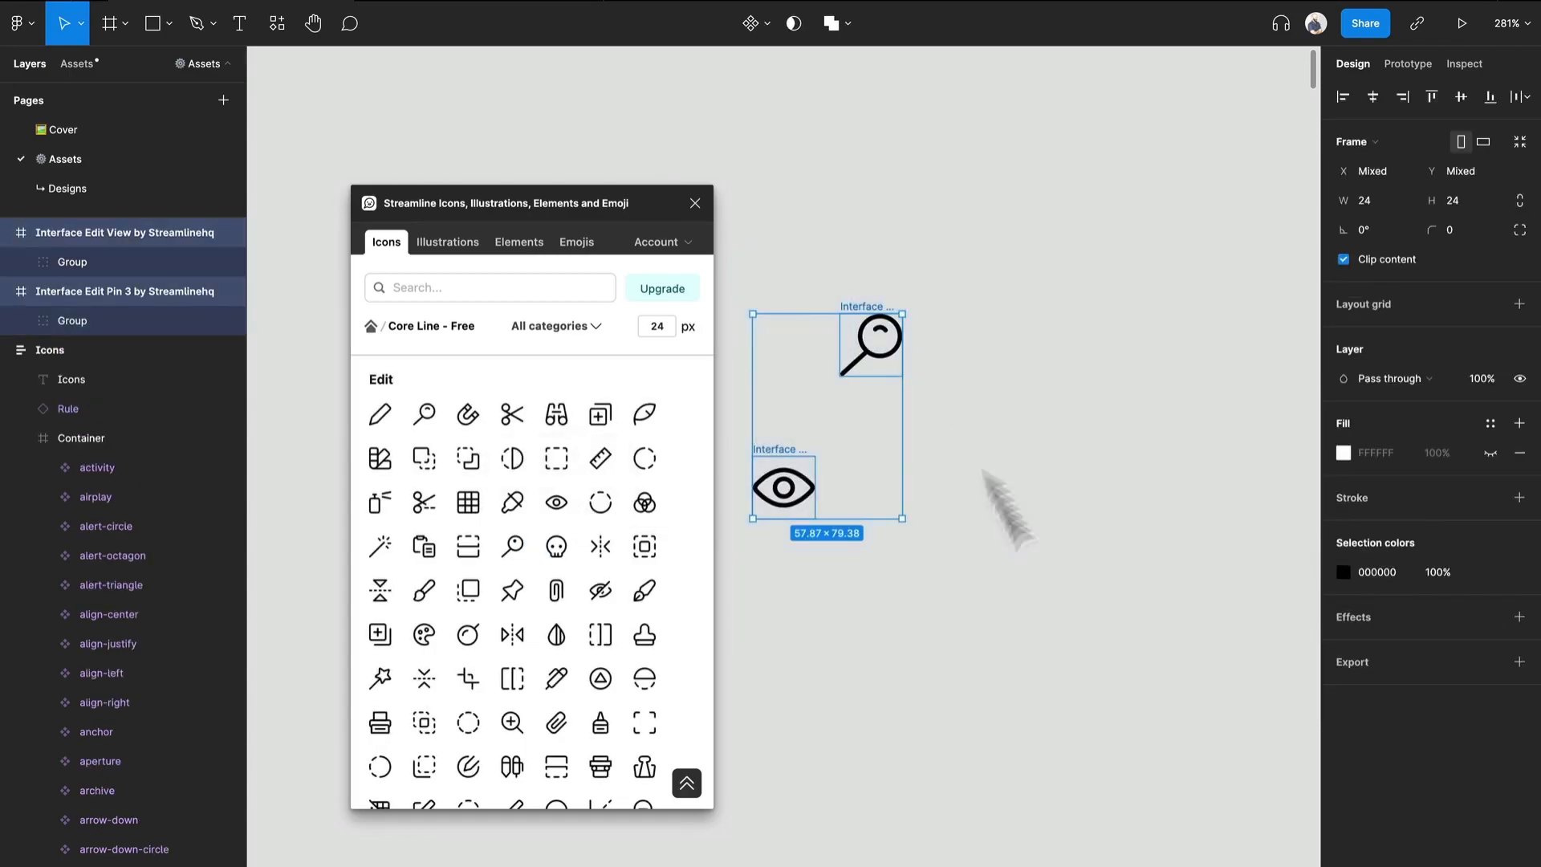
left_click(688, 24)
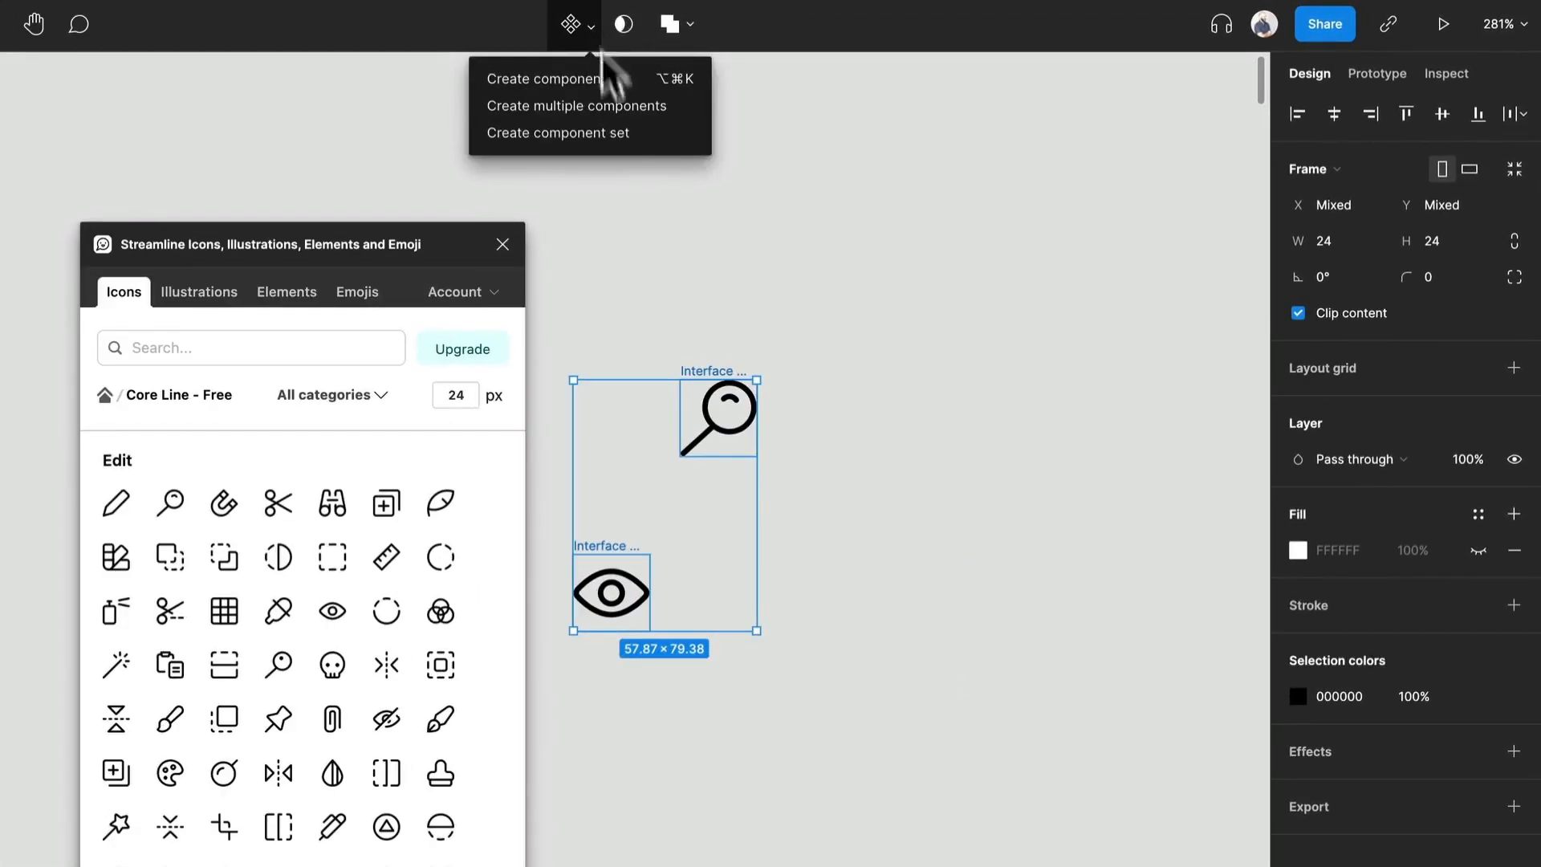
left_click(622, 137)
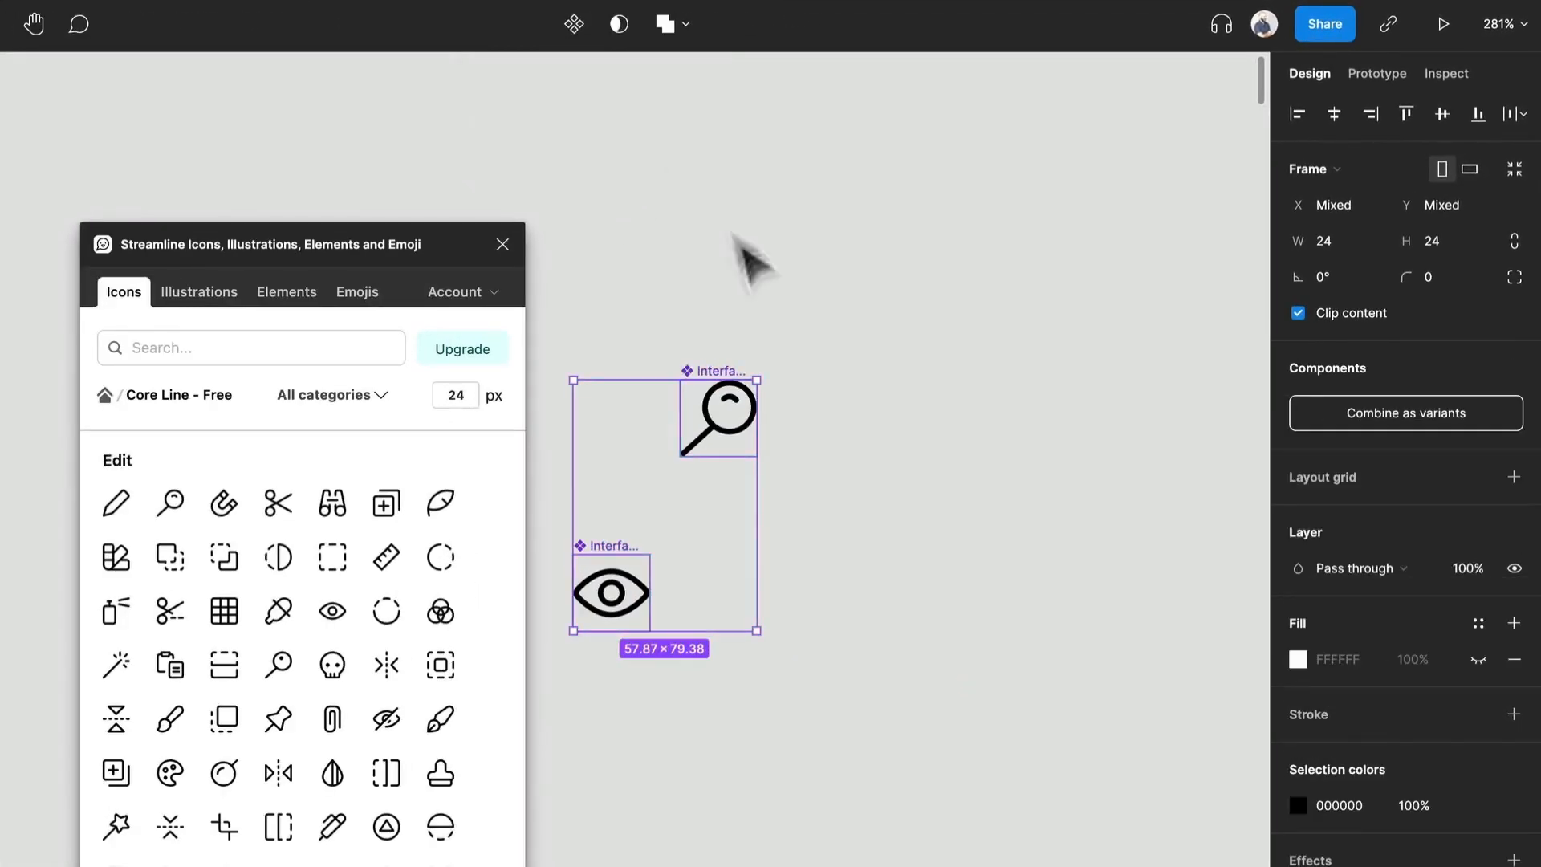
left_click_drag(734, 397, 768, 562)
left_click(613, 566)
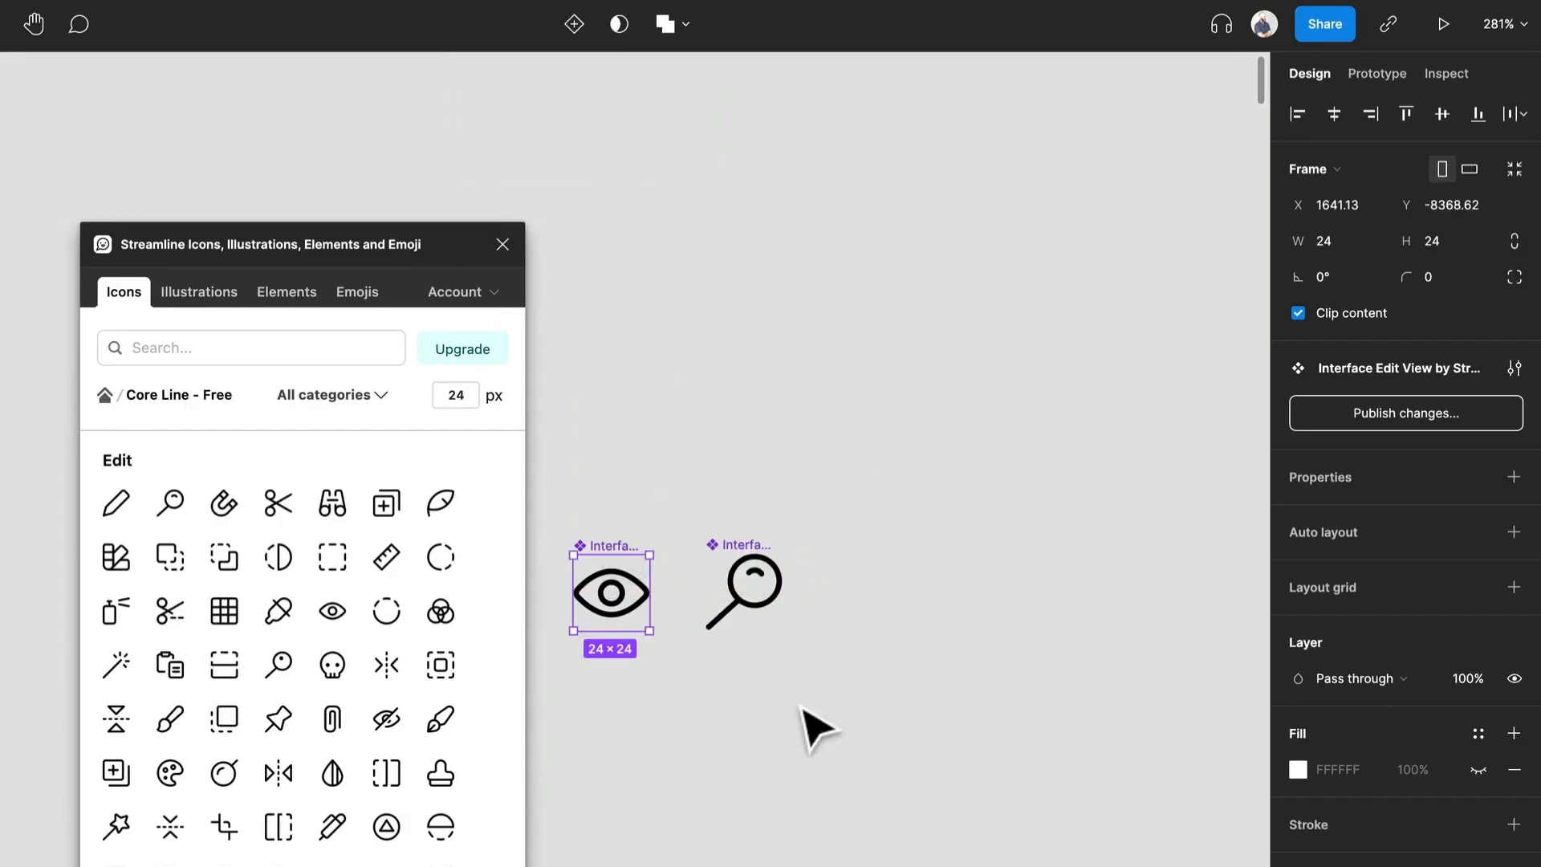
Delete both icon components from the empty canvas and close the Streamline plugin.
left_click(733, 712)
left_click_drag(918, 692, 530, 446)
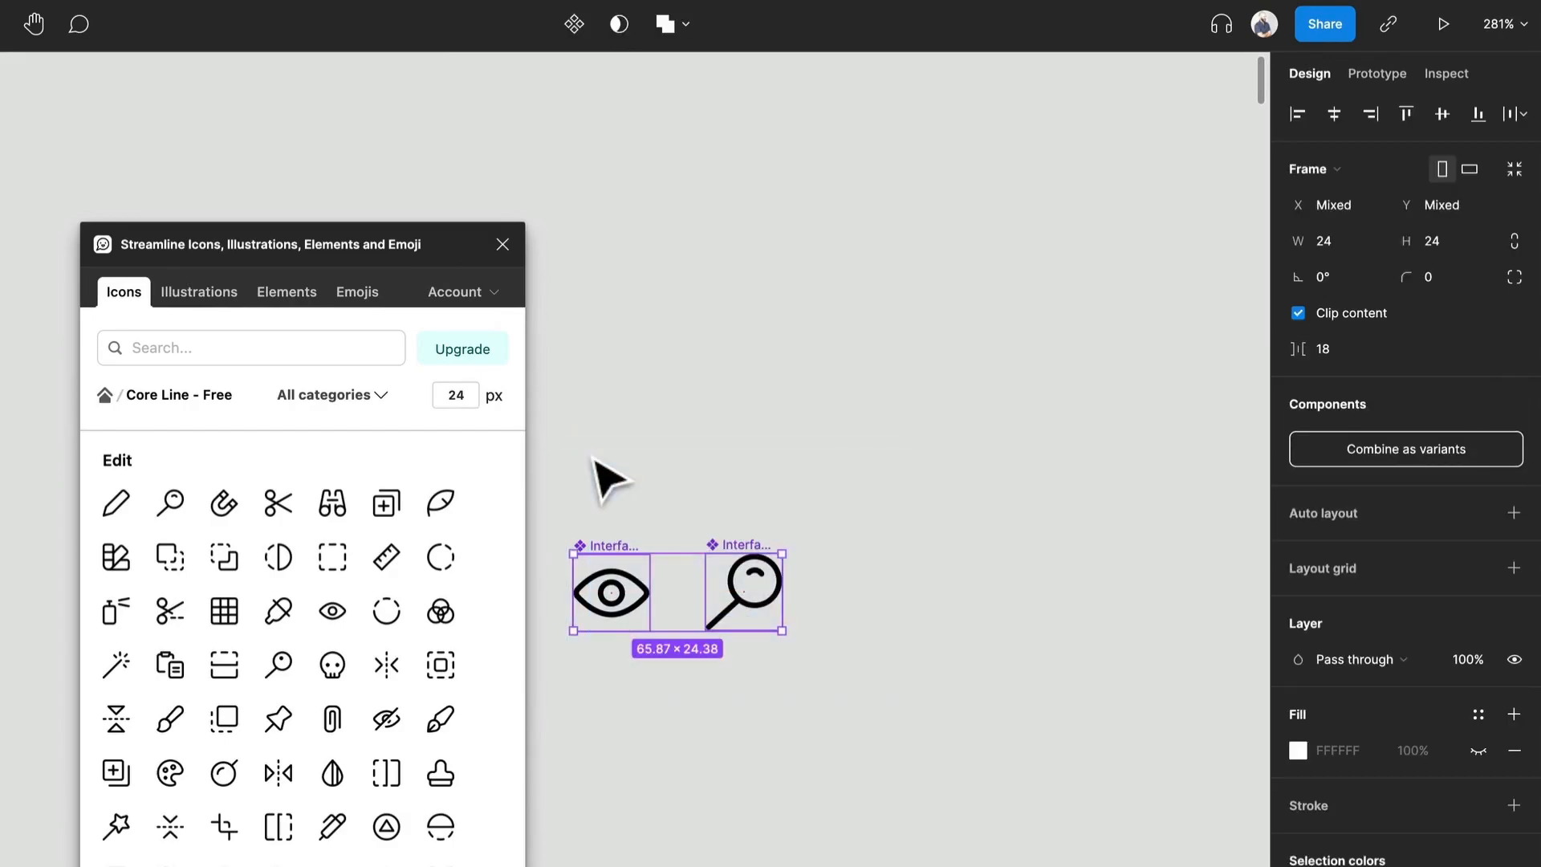
key("Delete")
left_click(502, 244)
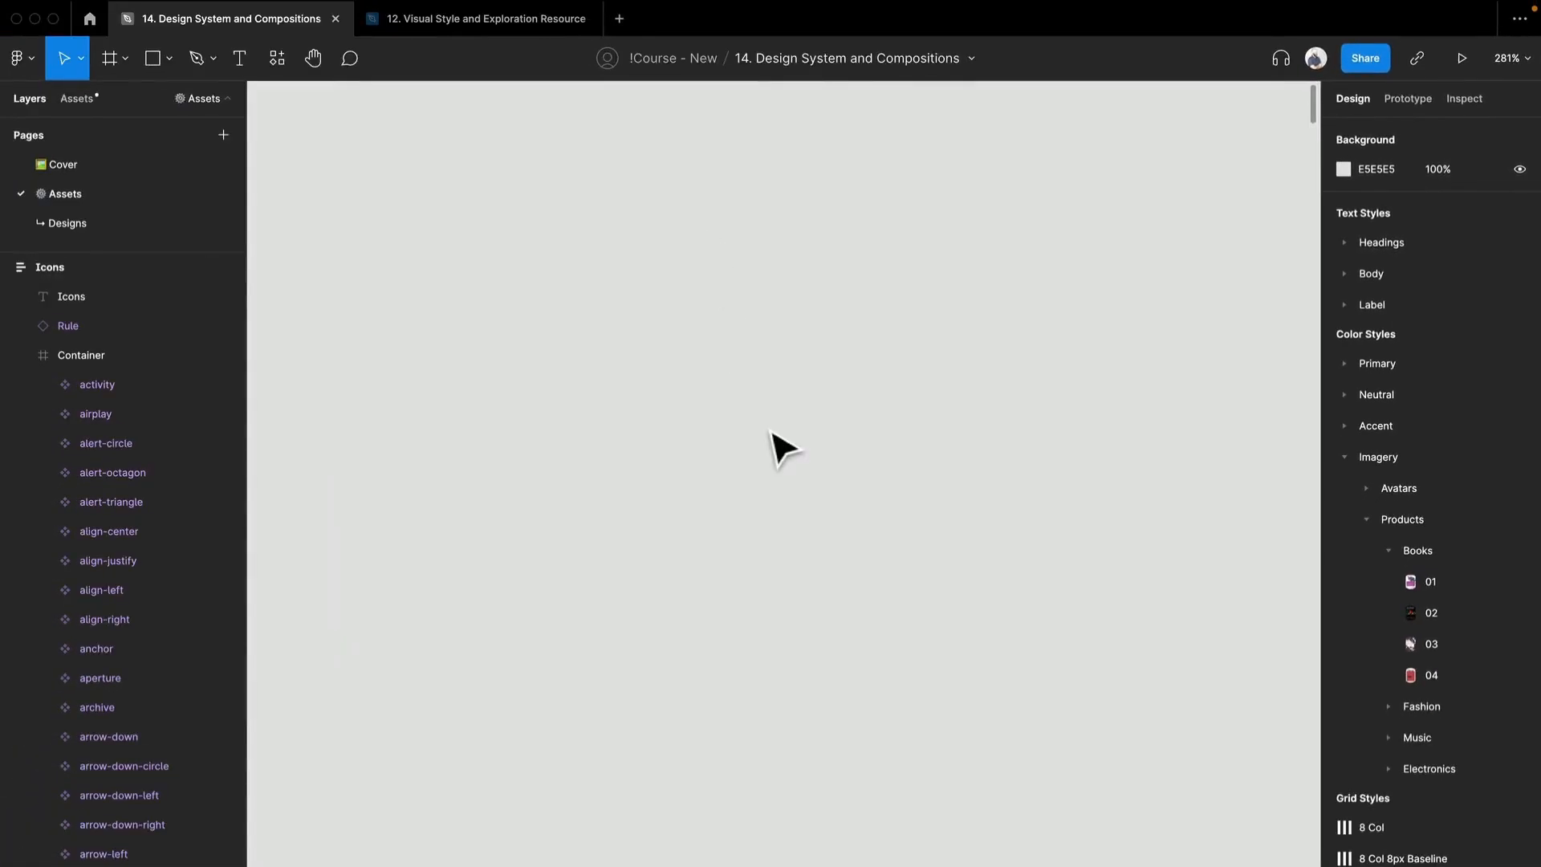
Publish all the modified styles of the Design System and Compositions file to the library.
scroll(777, 401, "down", 10)
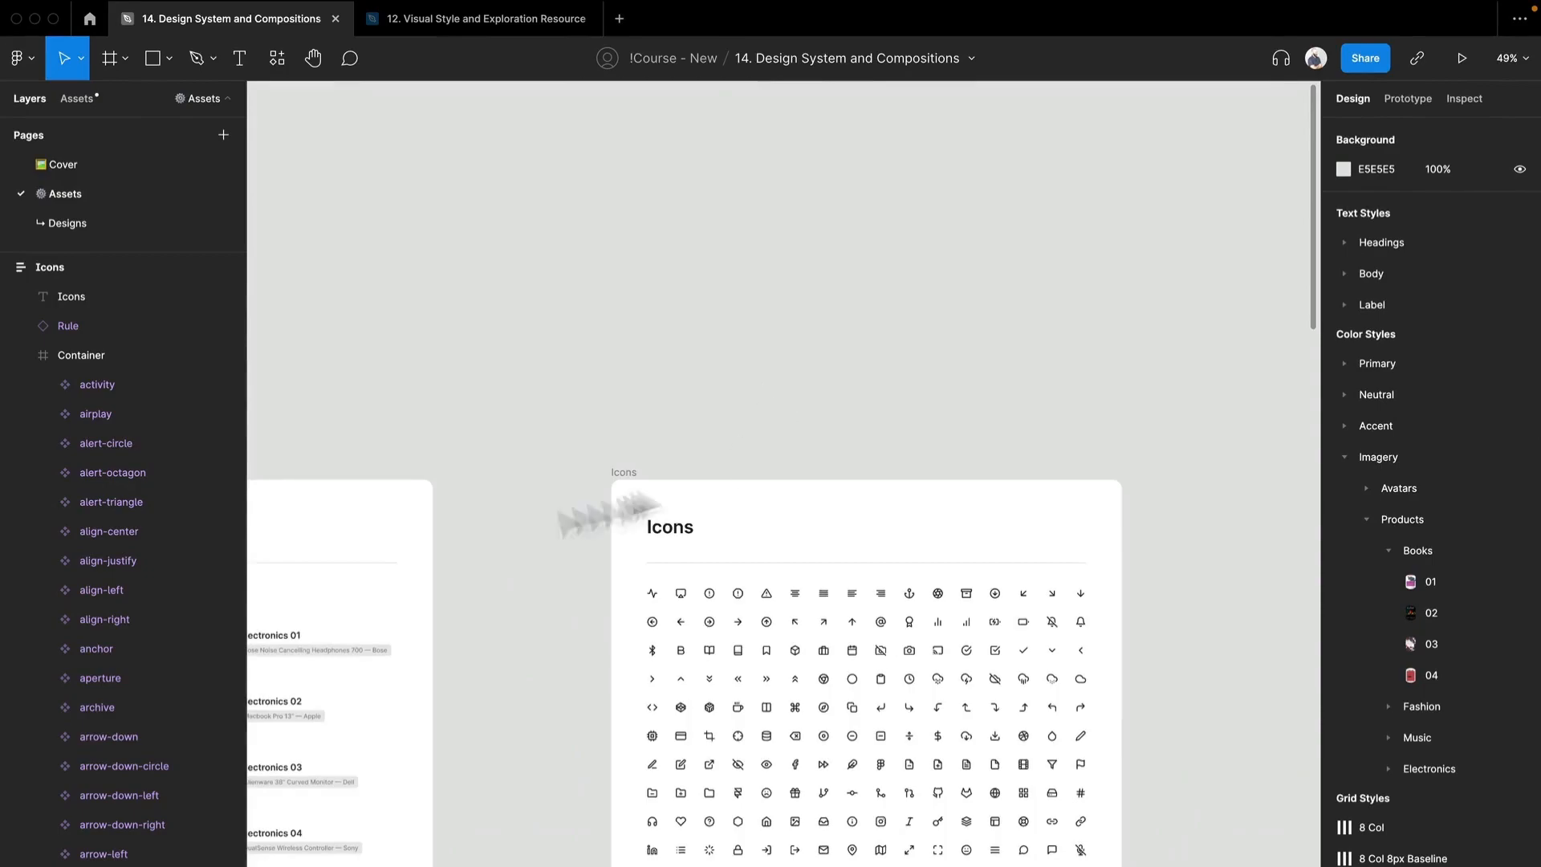
left_click_drag(440, 534, 791, 395)
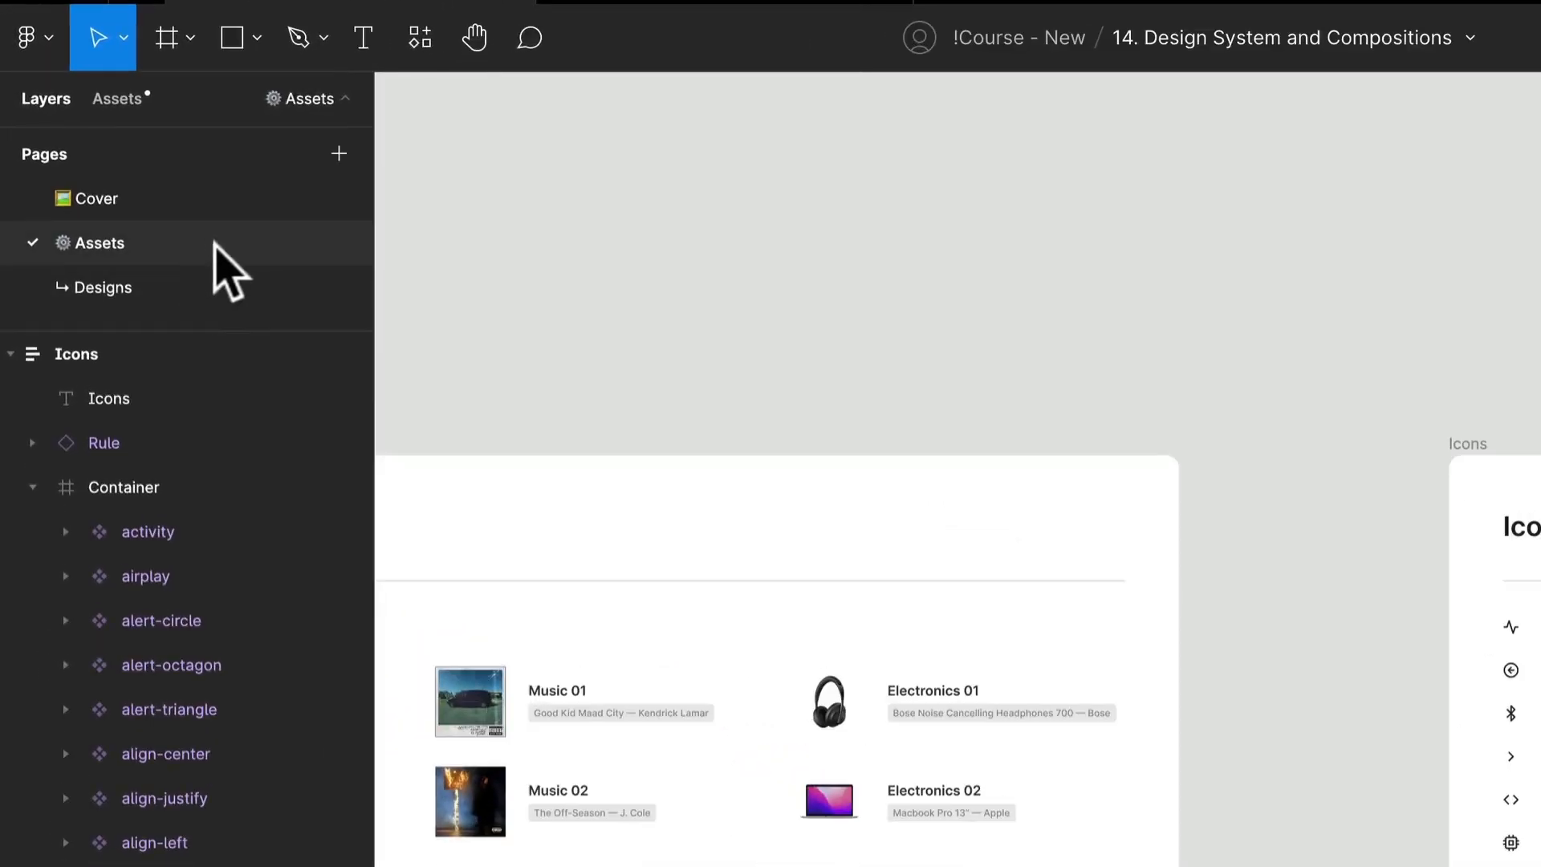
scroll(1067, 420, "down", 2)
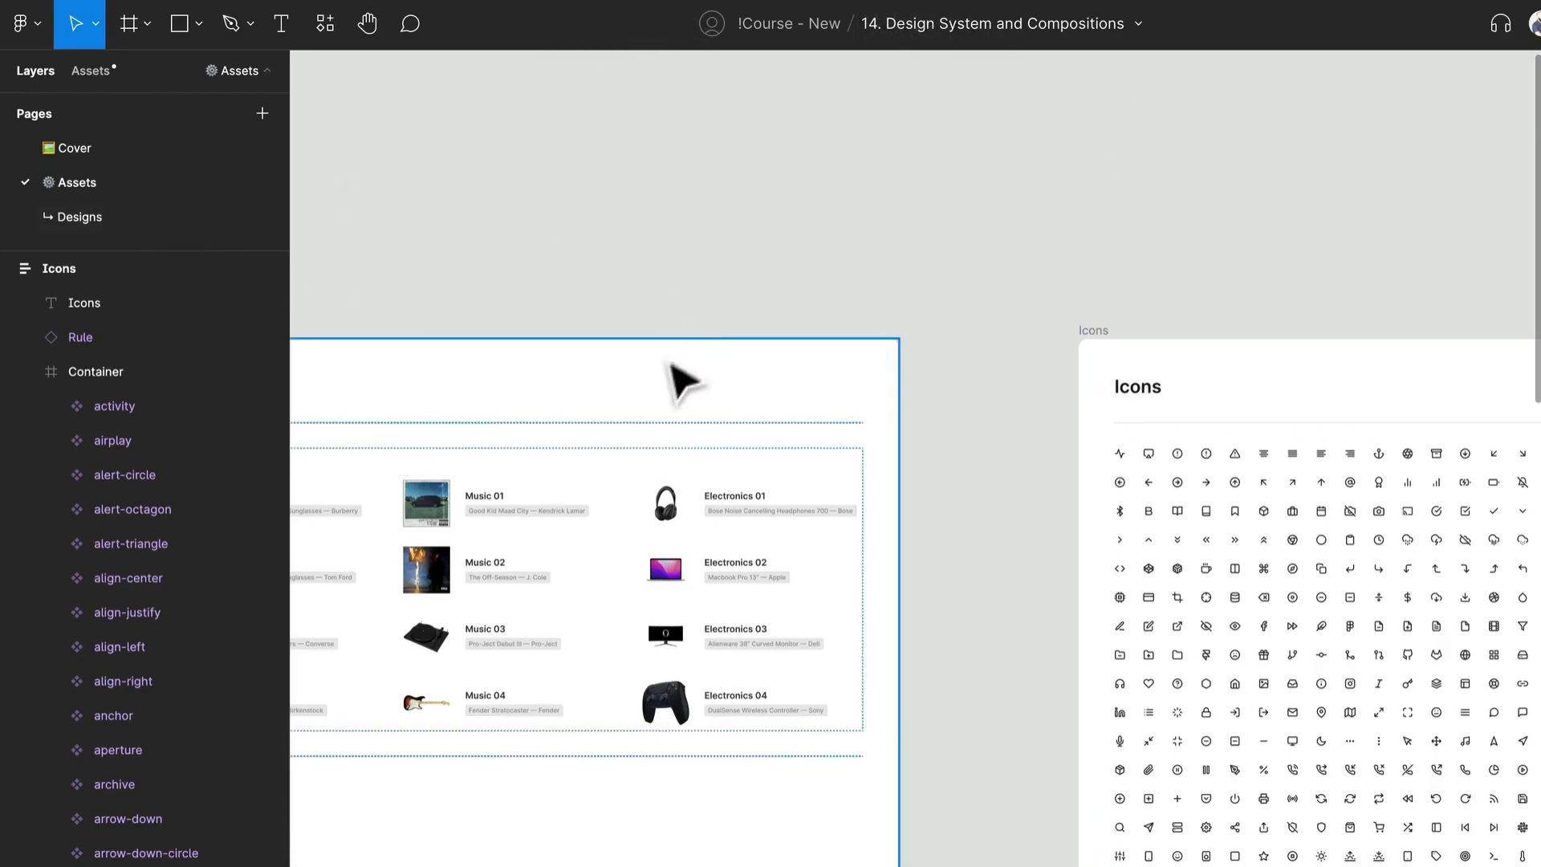
left_click_drag(666, 269, 1043, 221)
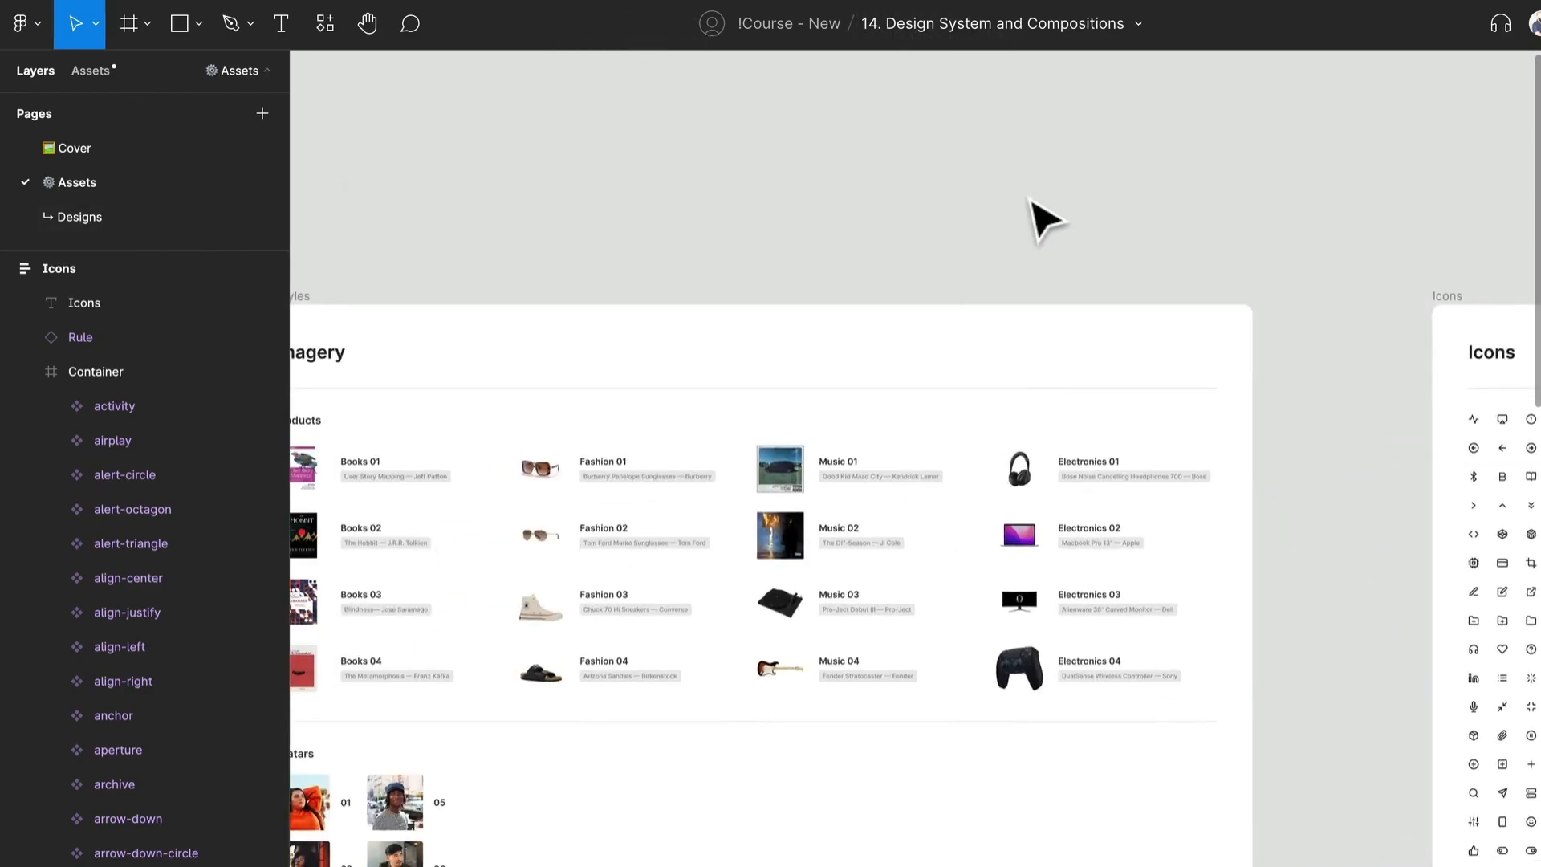
left_click(1140, 25)
left_click(1144, 102)
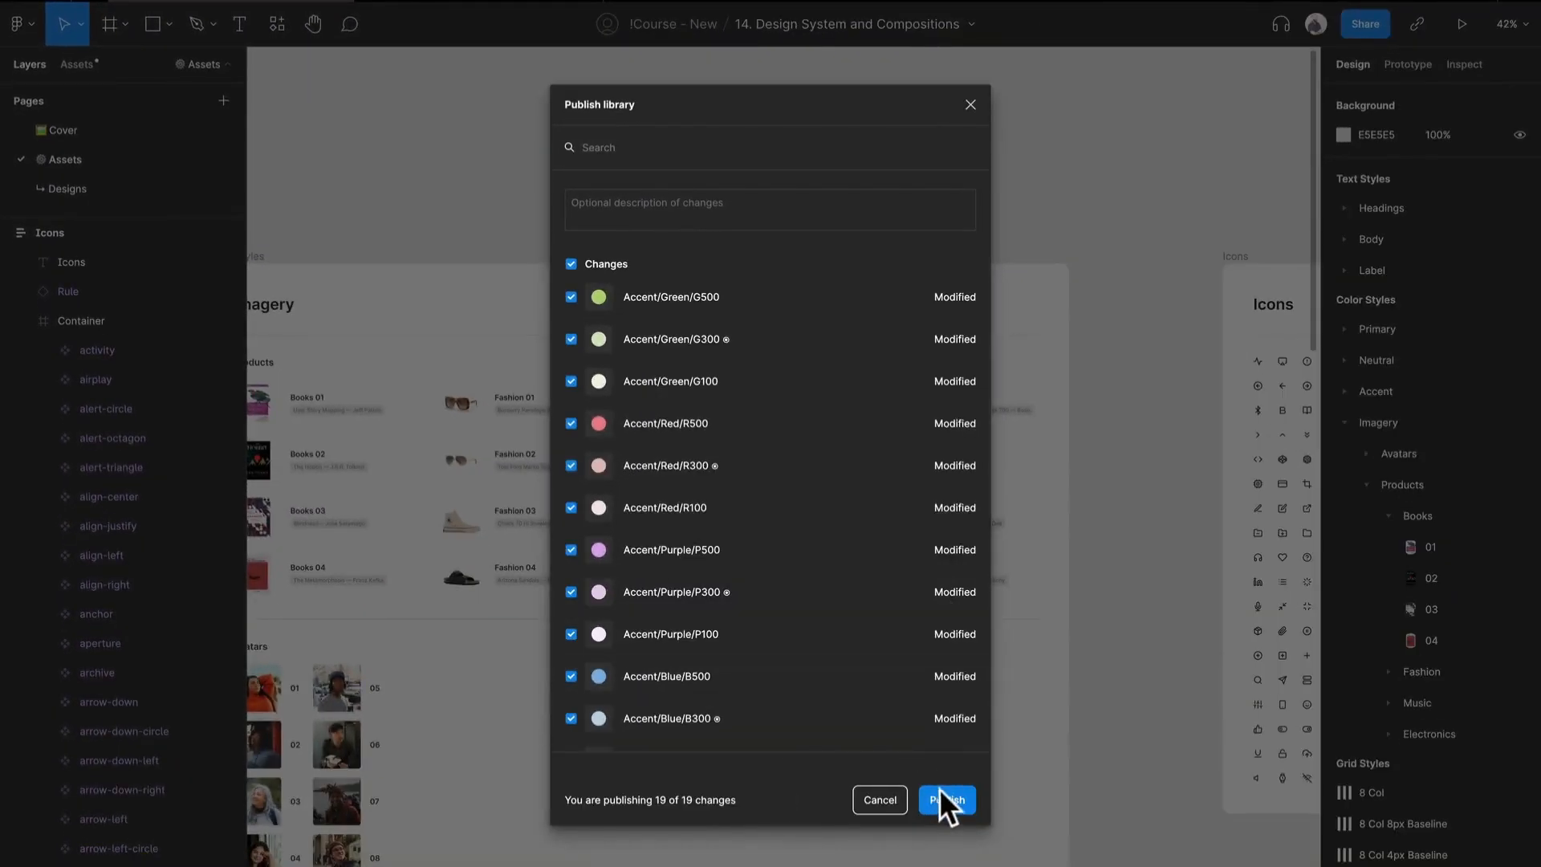
left_click(960, 805)
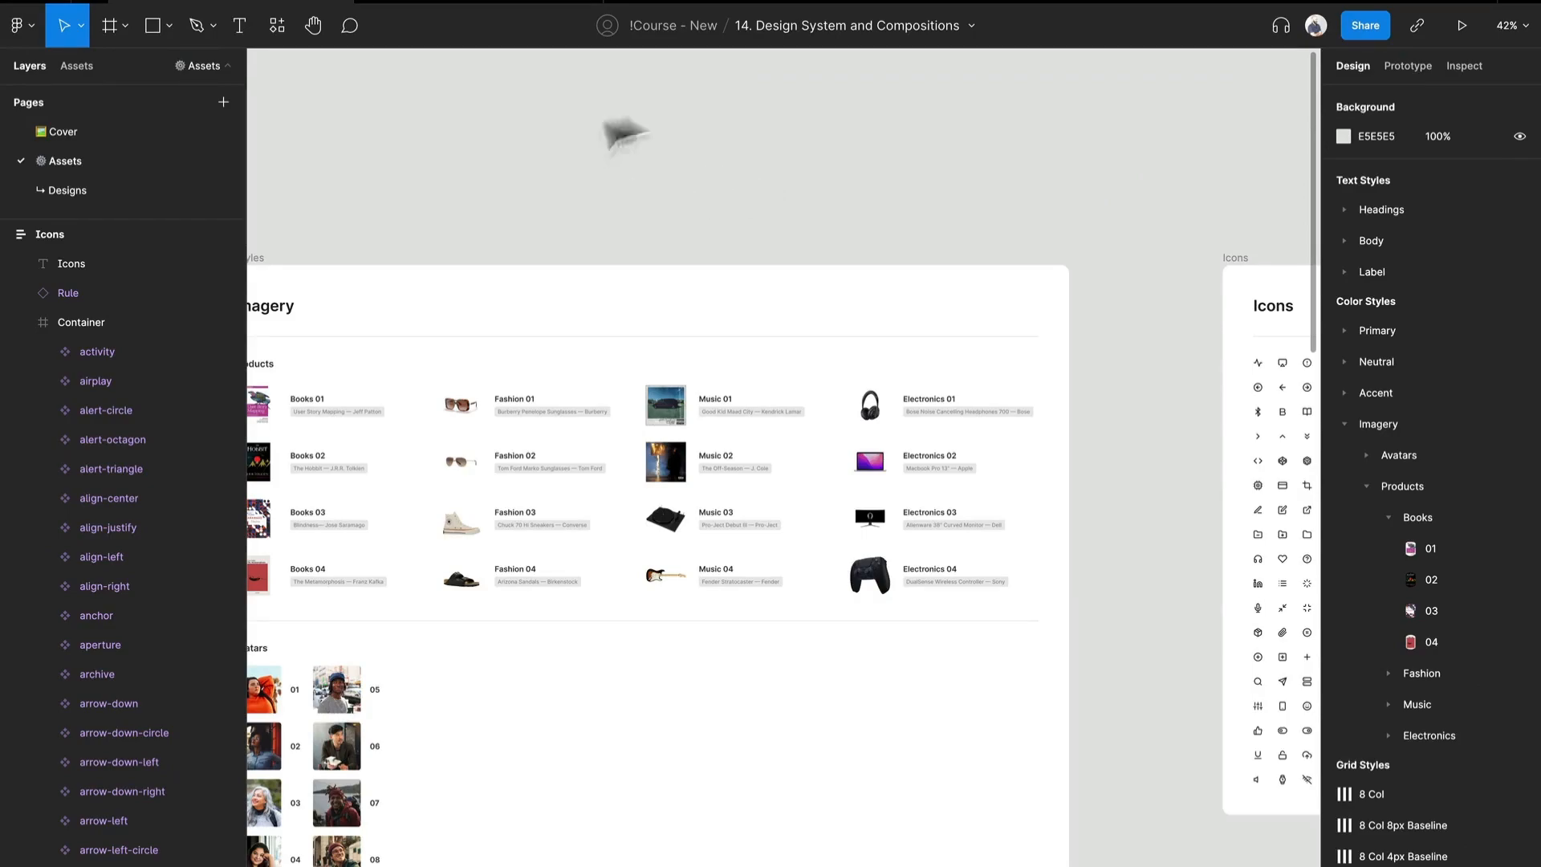
scroll(668, 201, "down", 5)
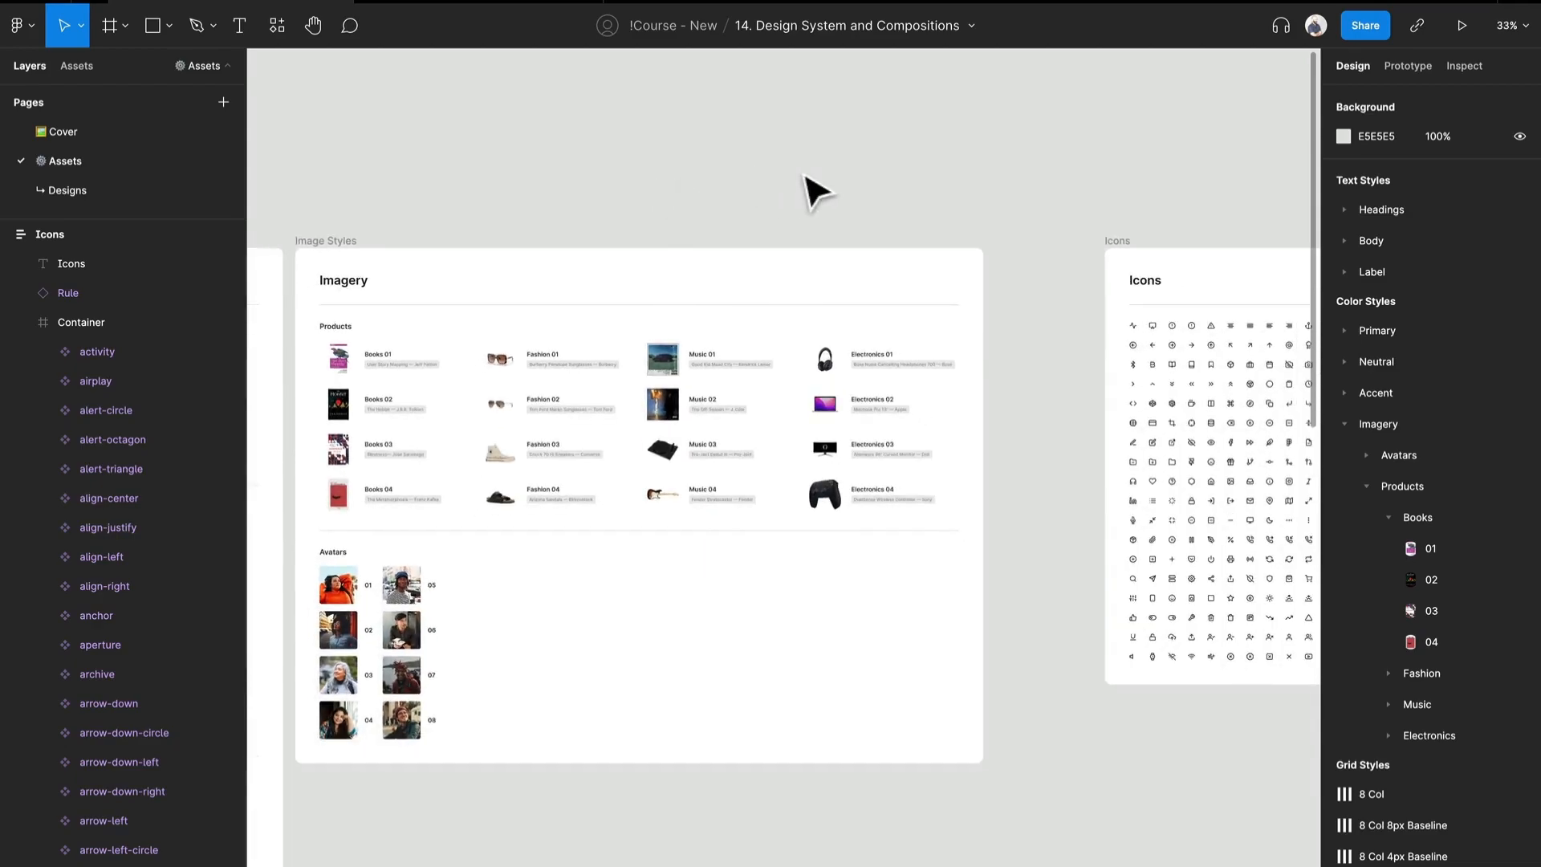
scroll(716, 180, "down", 8)
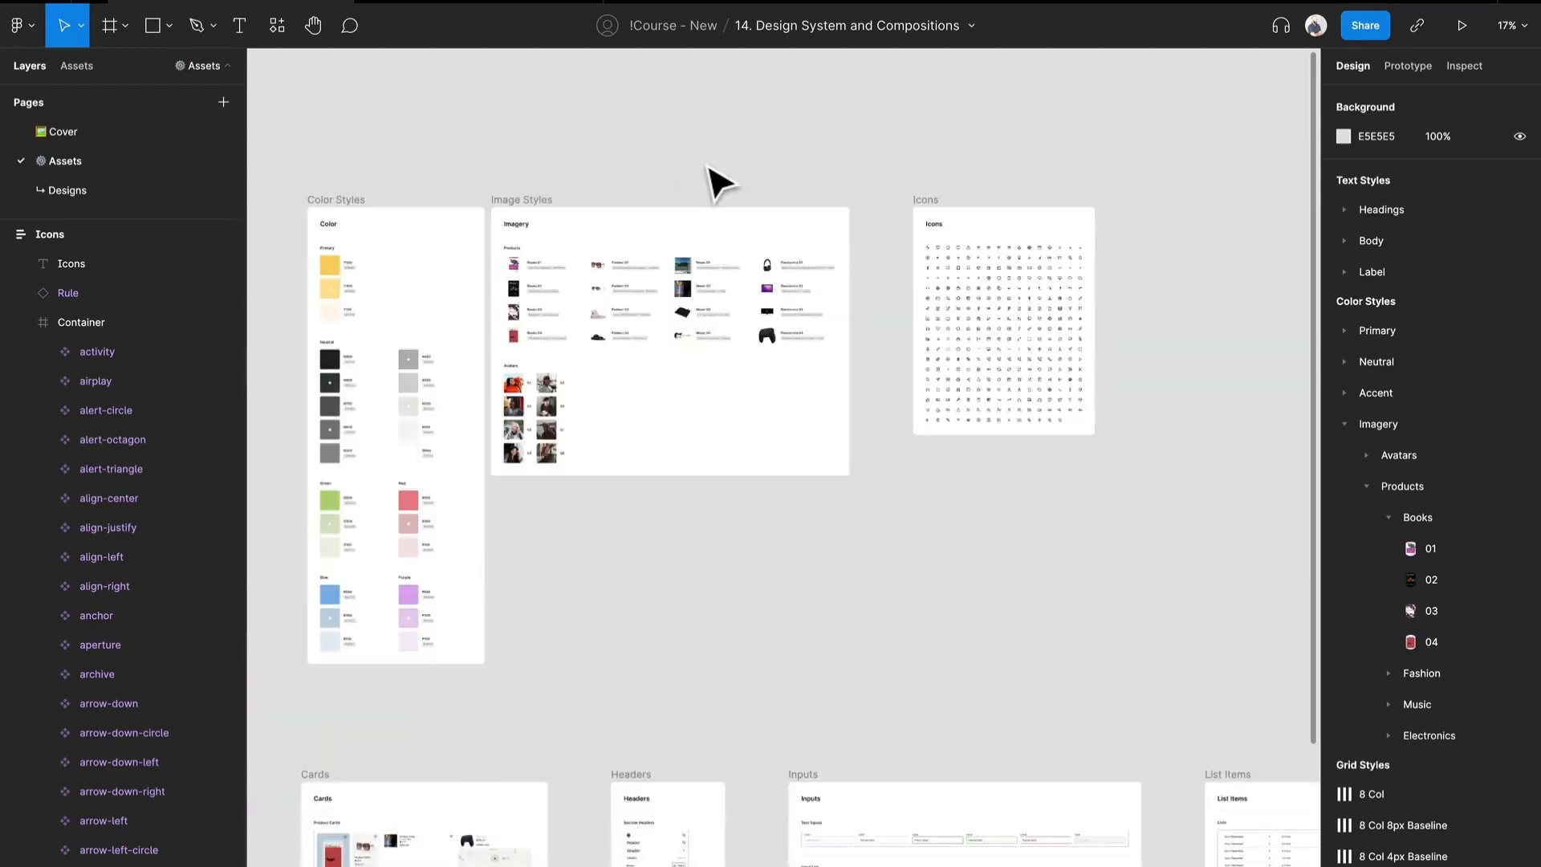
left_click_drag(685, 179, 893, 191)
scroll(894, 190, "up", 1)
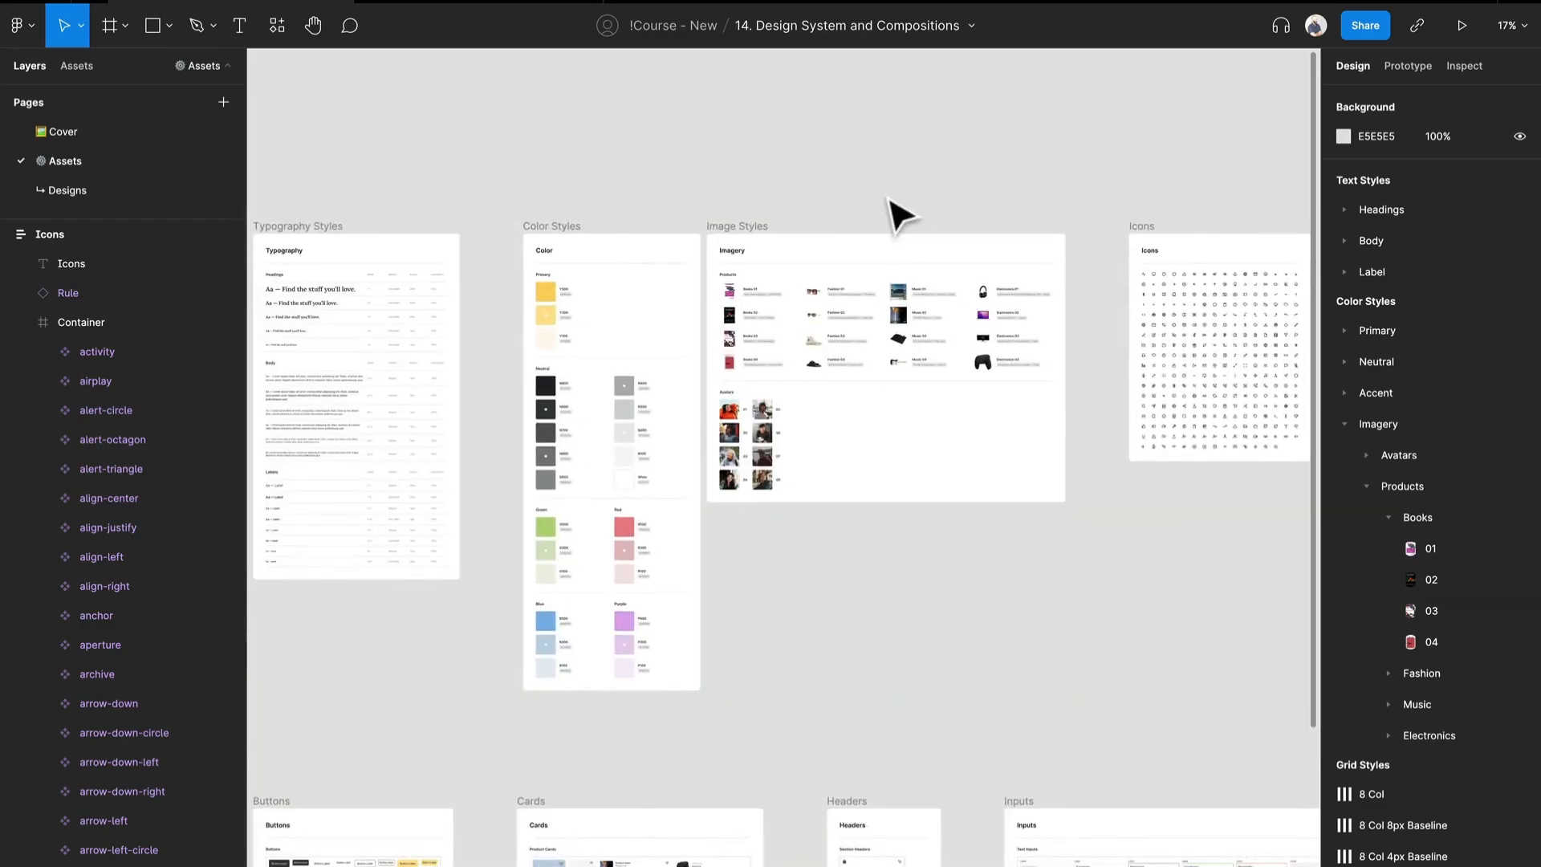